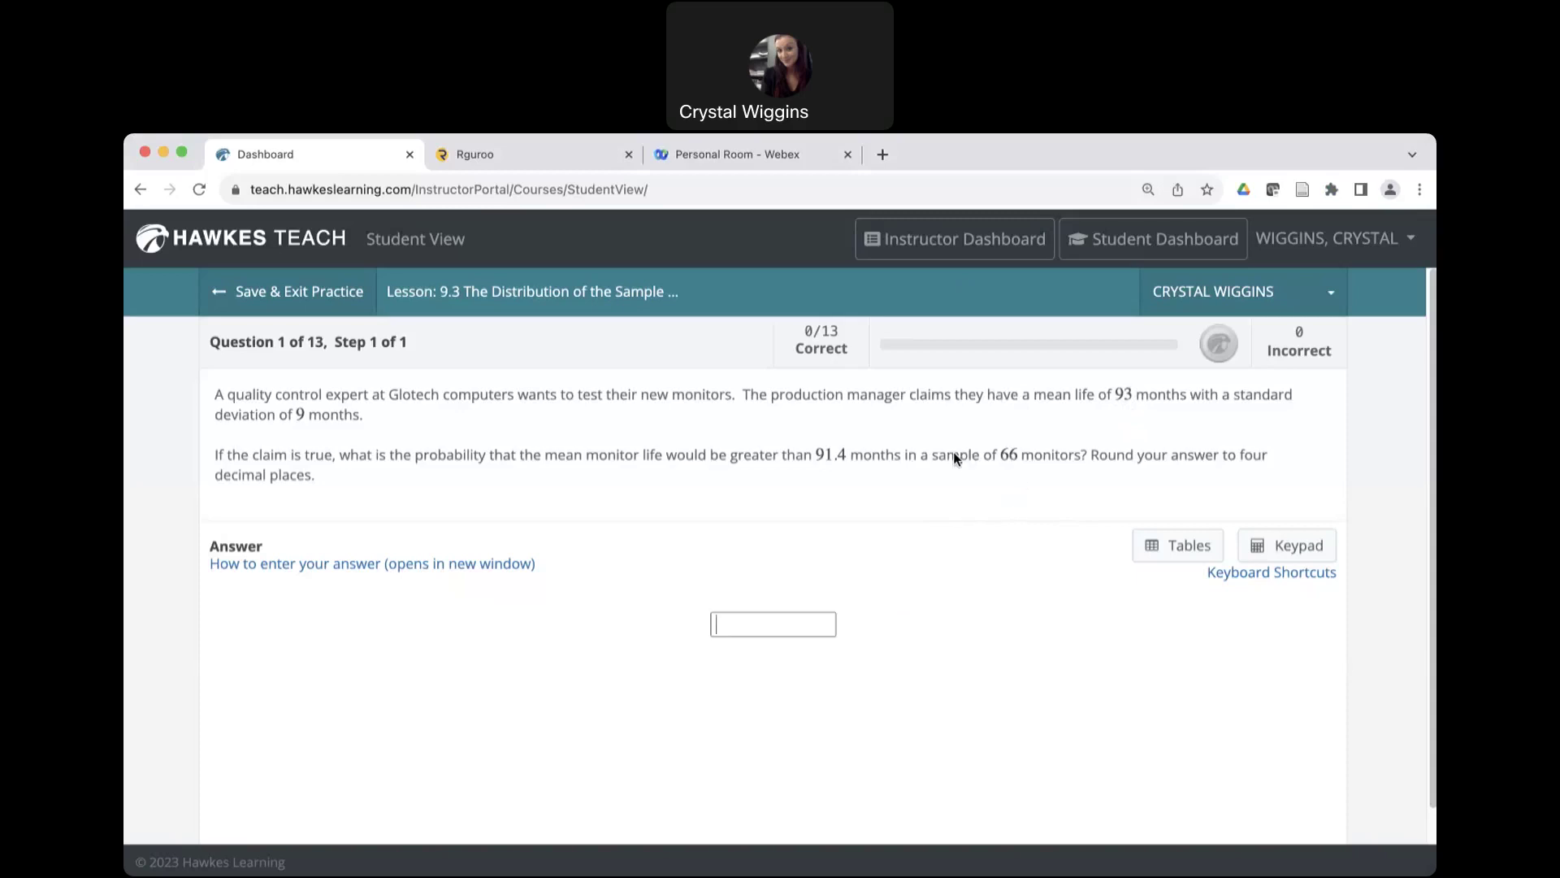
pyautogui.moveTo(933, 455); pyautogui.dragTo(1084, 463)
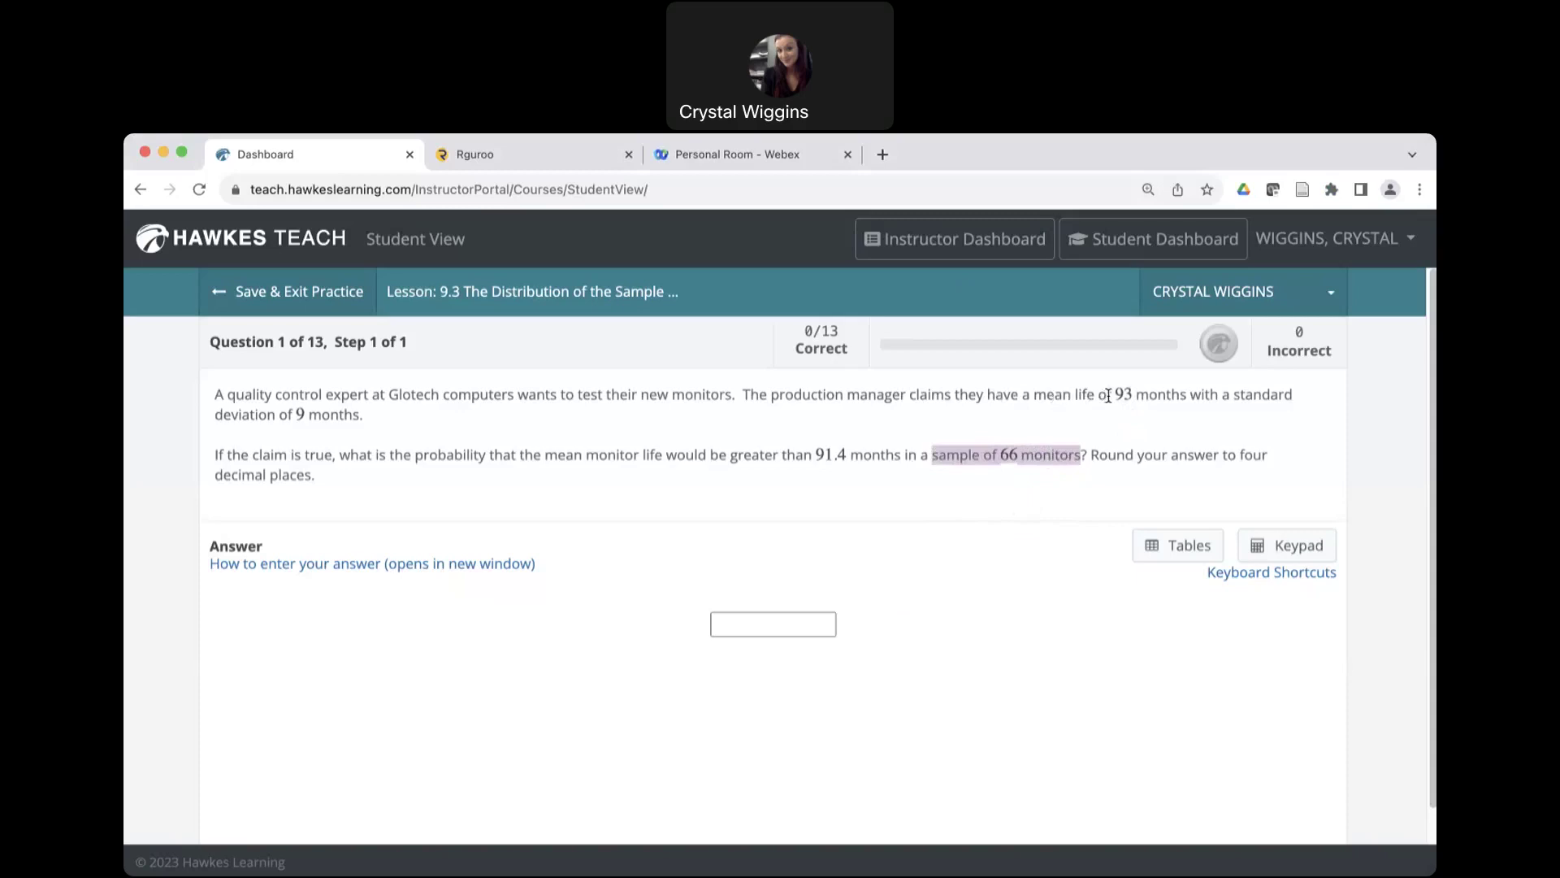
pyautogui.moveTo(1114, 395); pyautogui.dragTo(1189, 395)
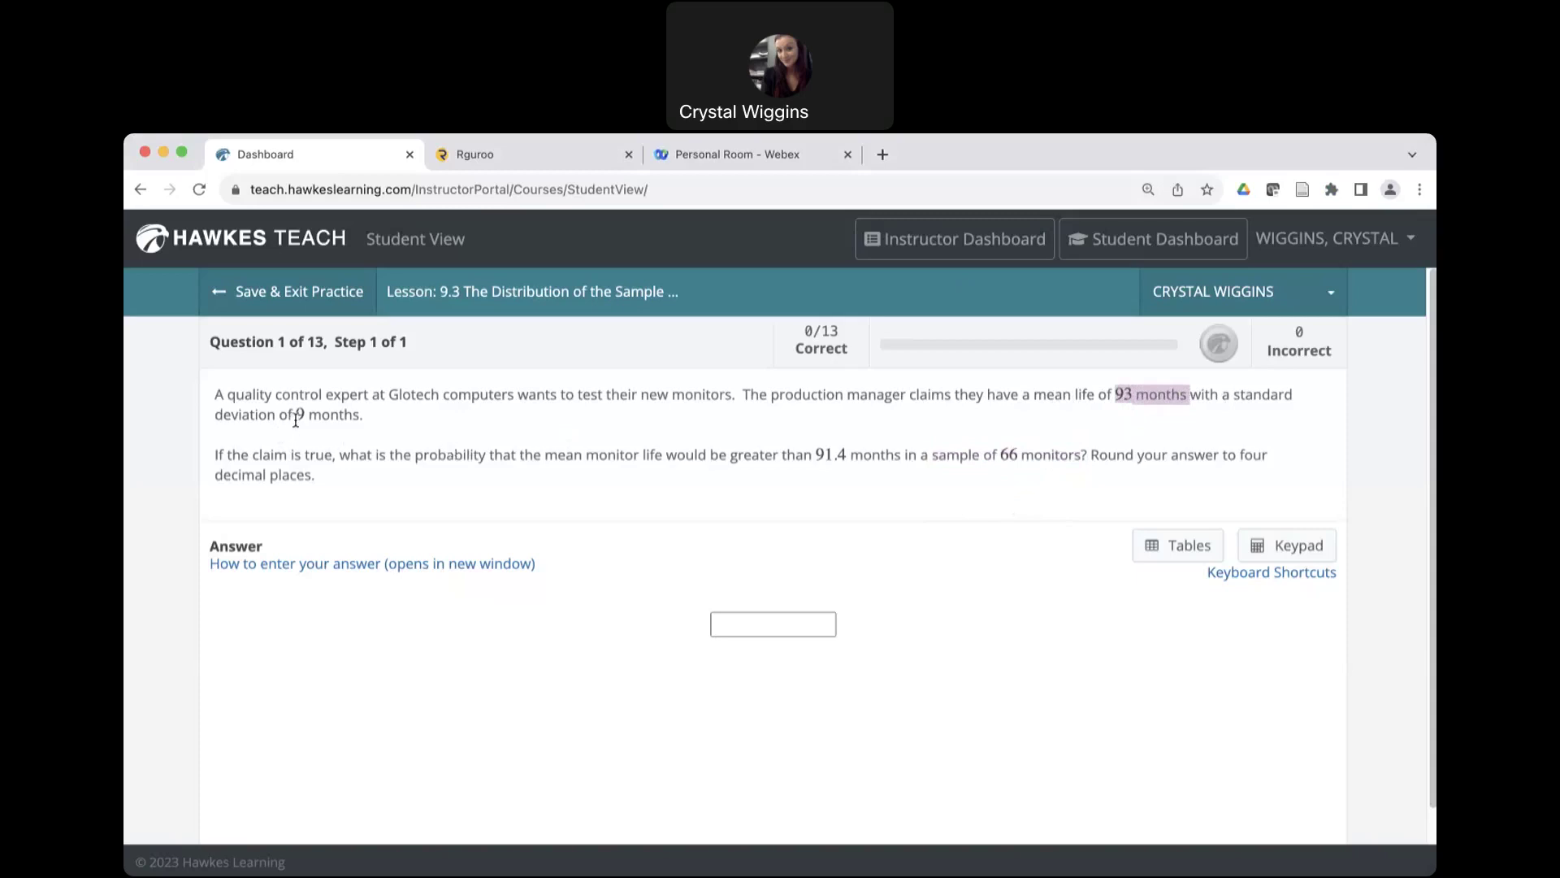
pyautogui.moveTo(296, 414); pyautogui.dragTo(307, 414)
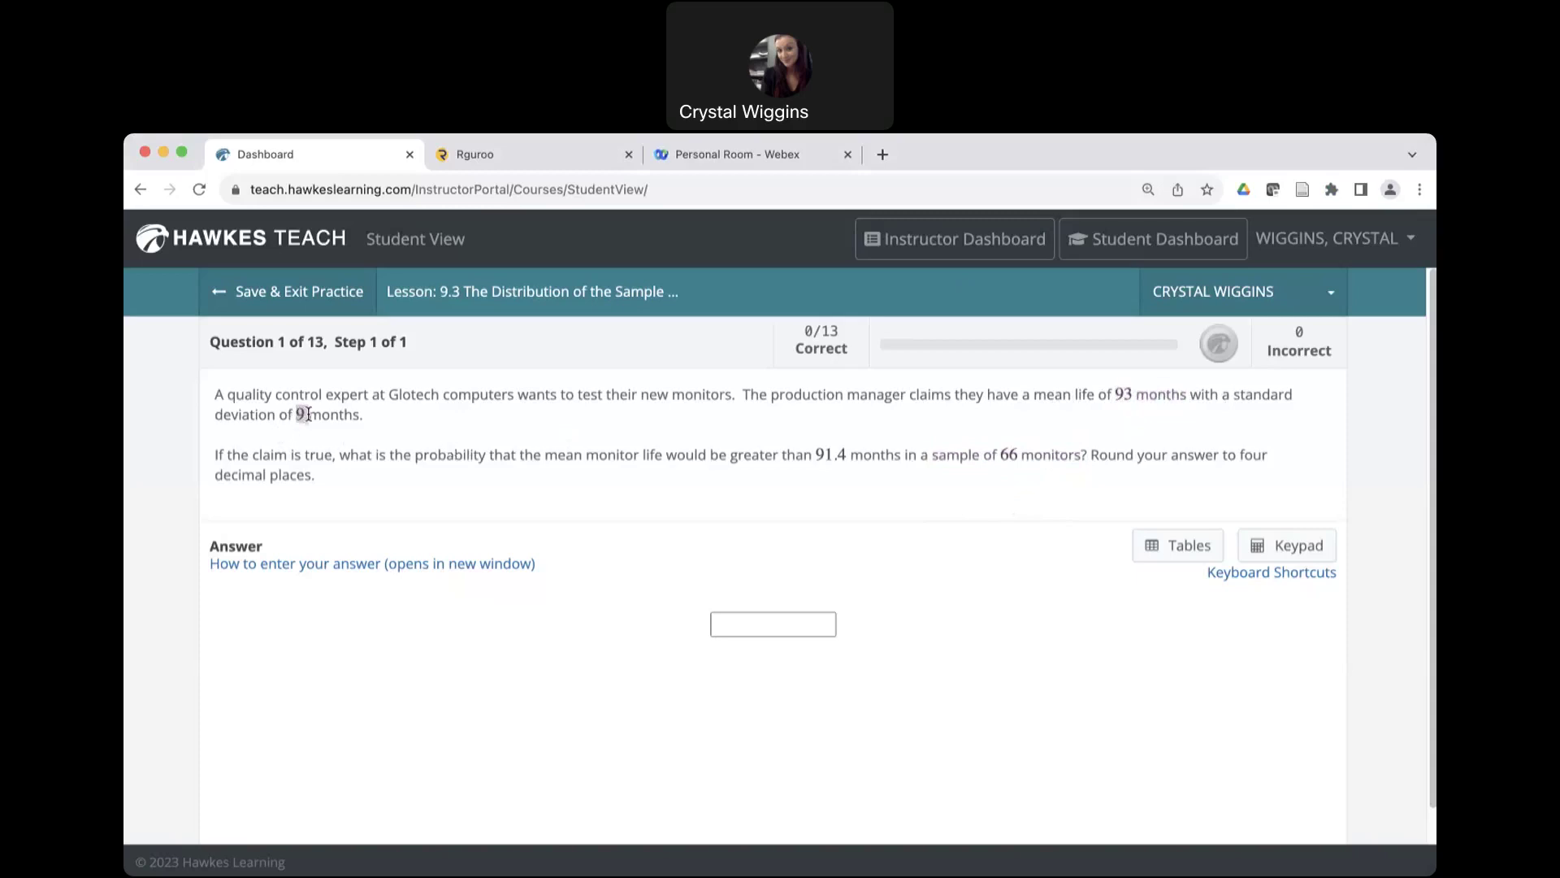
pyautogui.click(1004, 455)
pyautogui.moveTo(1004, 455); pyautogui.dragTo(1019, 457)
# In Rguroo, open the Desmos Scientific Calculator under Applets-Calculators.
pyautogui.click(514, 155)
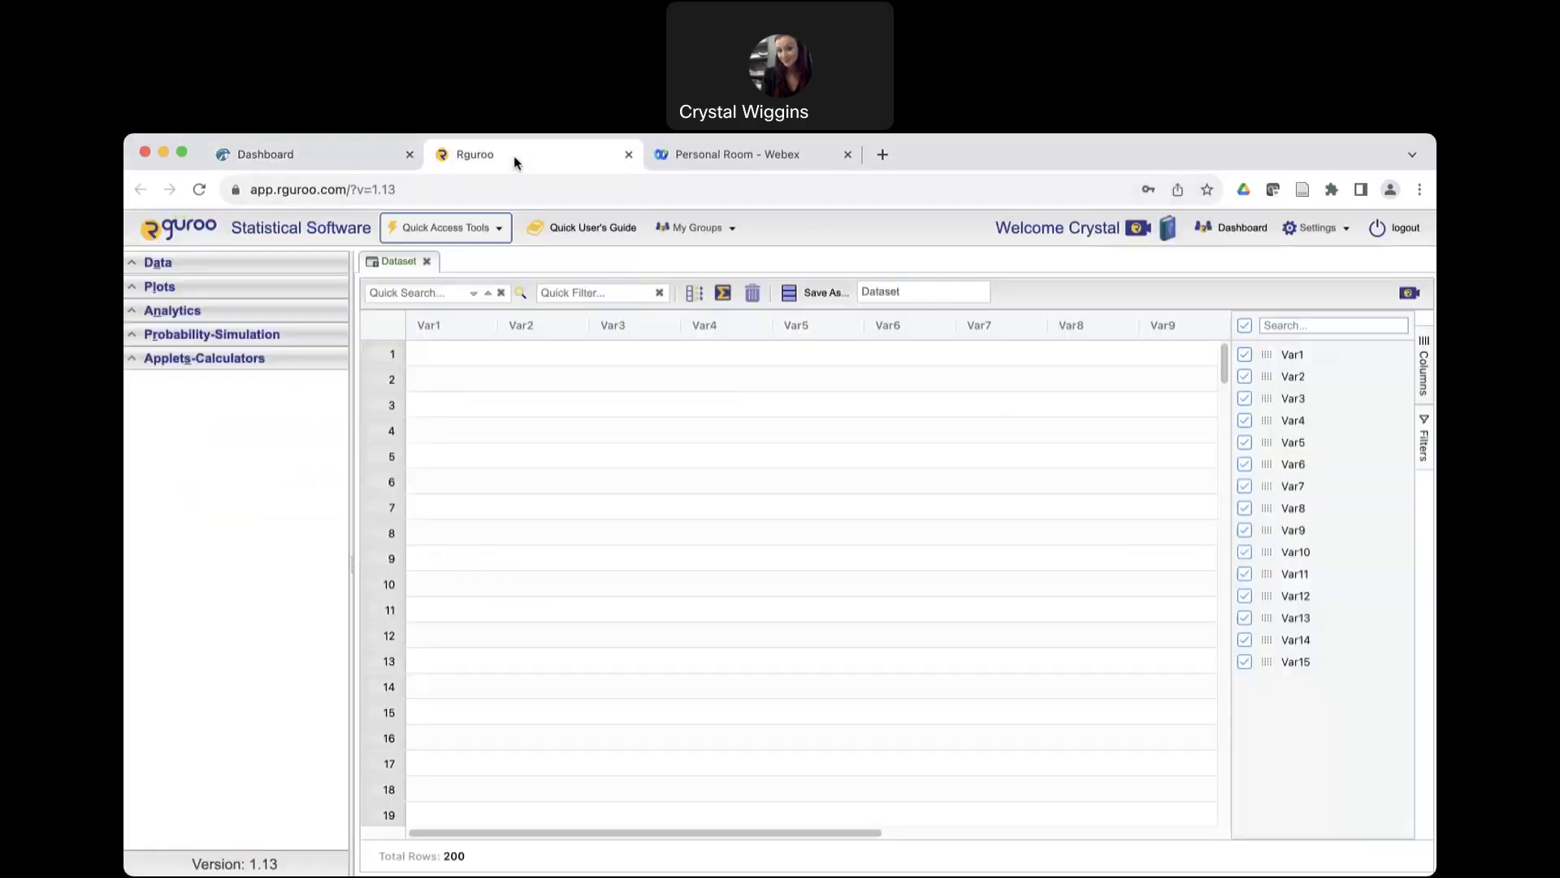
pyautogui.click(144, 358)
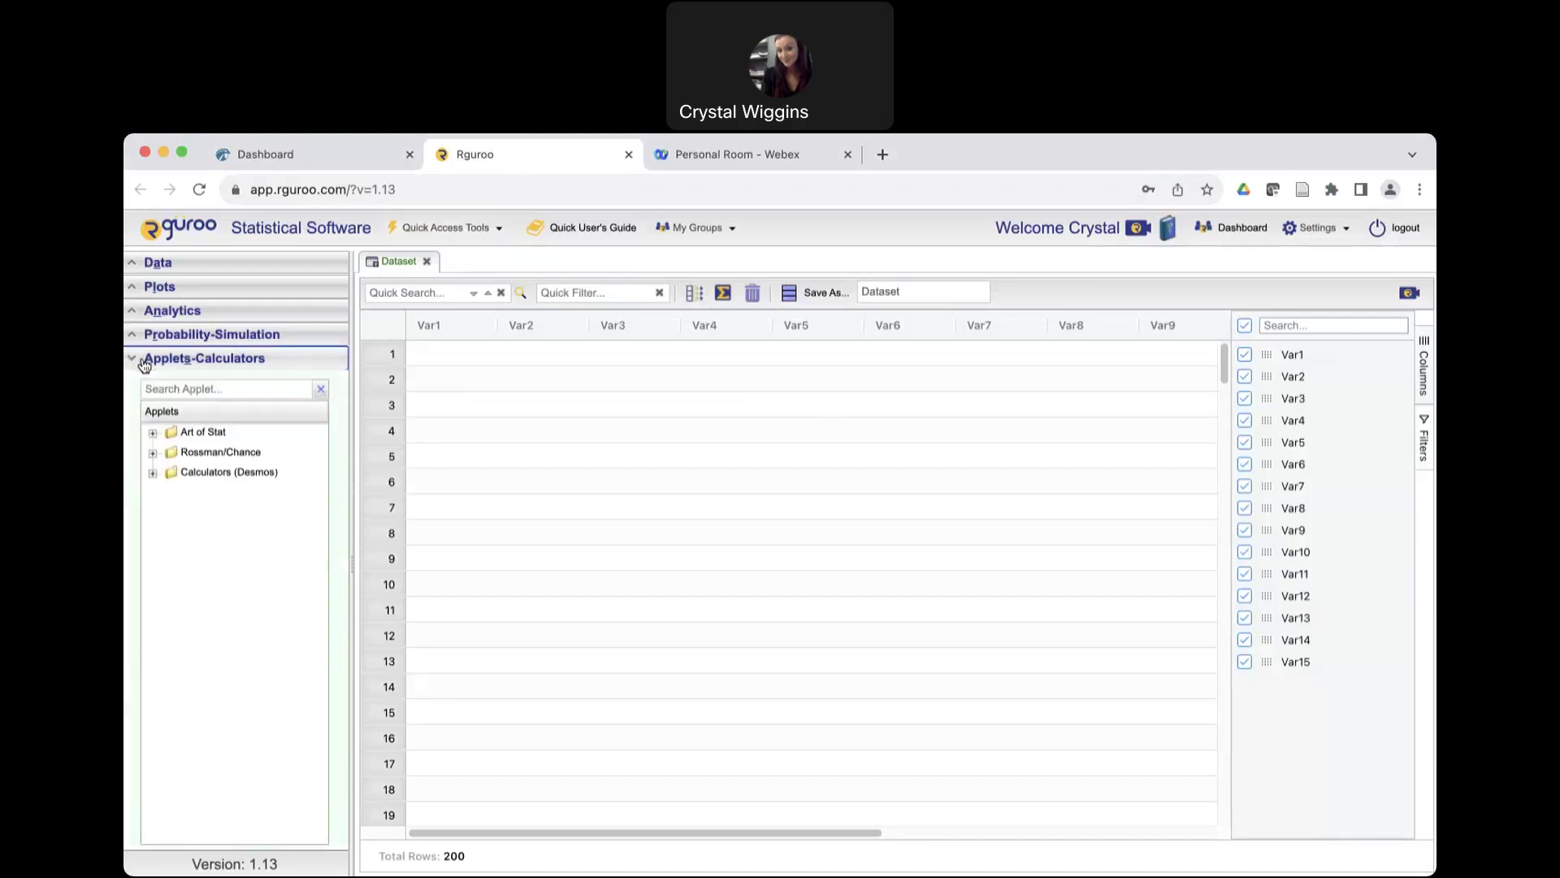
pyautogui.click(154, 471)
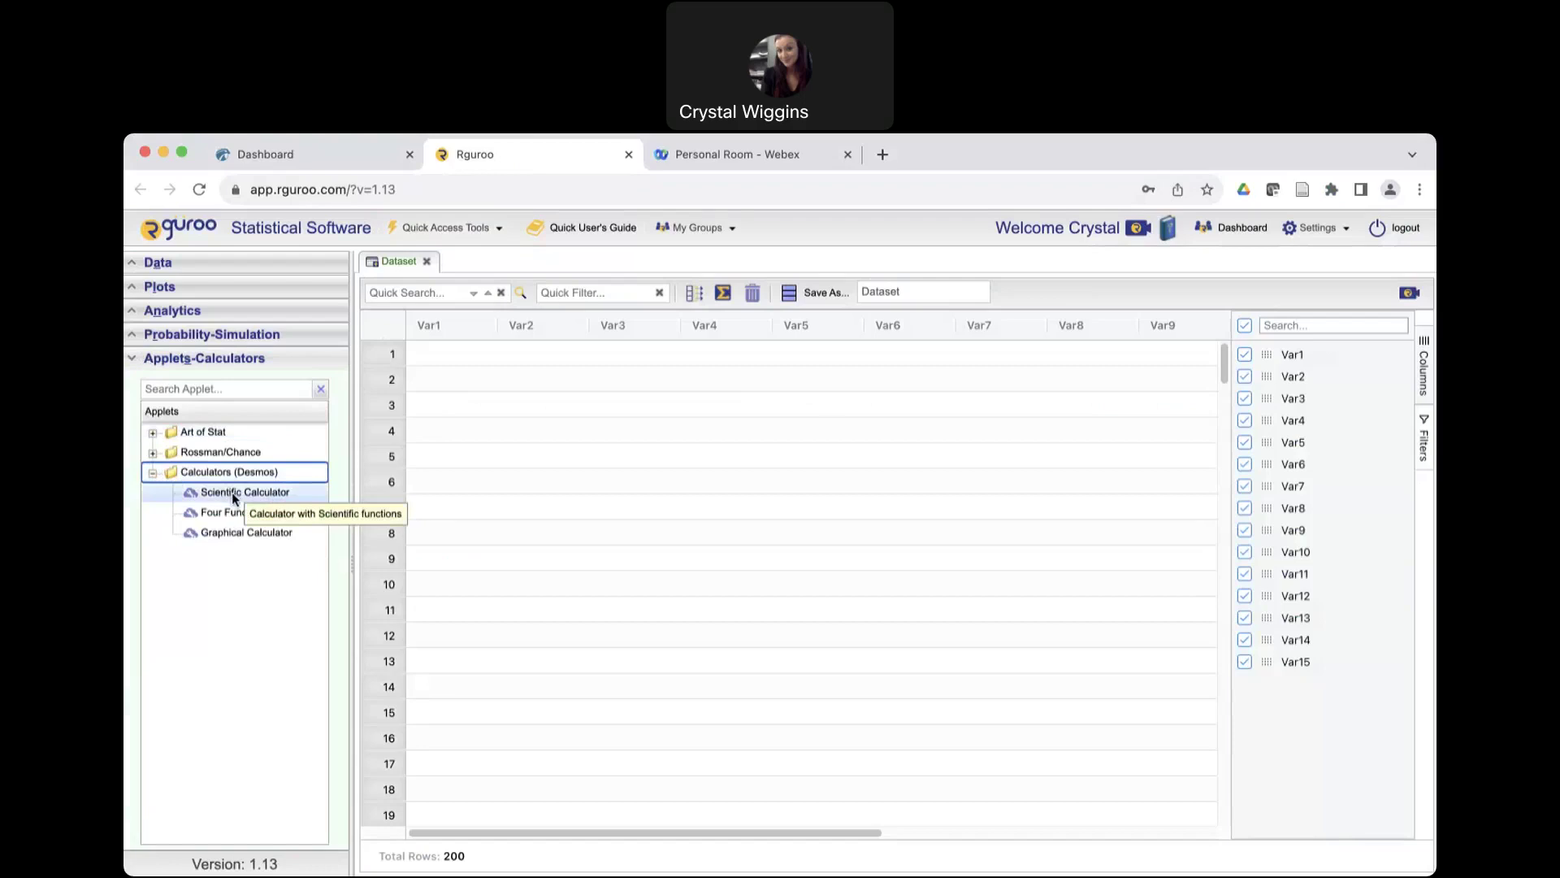
pyautogui.doubleClick(233, 495)
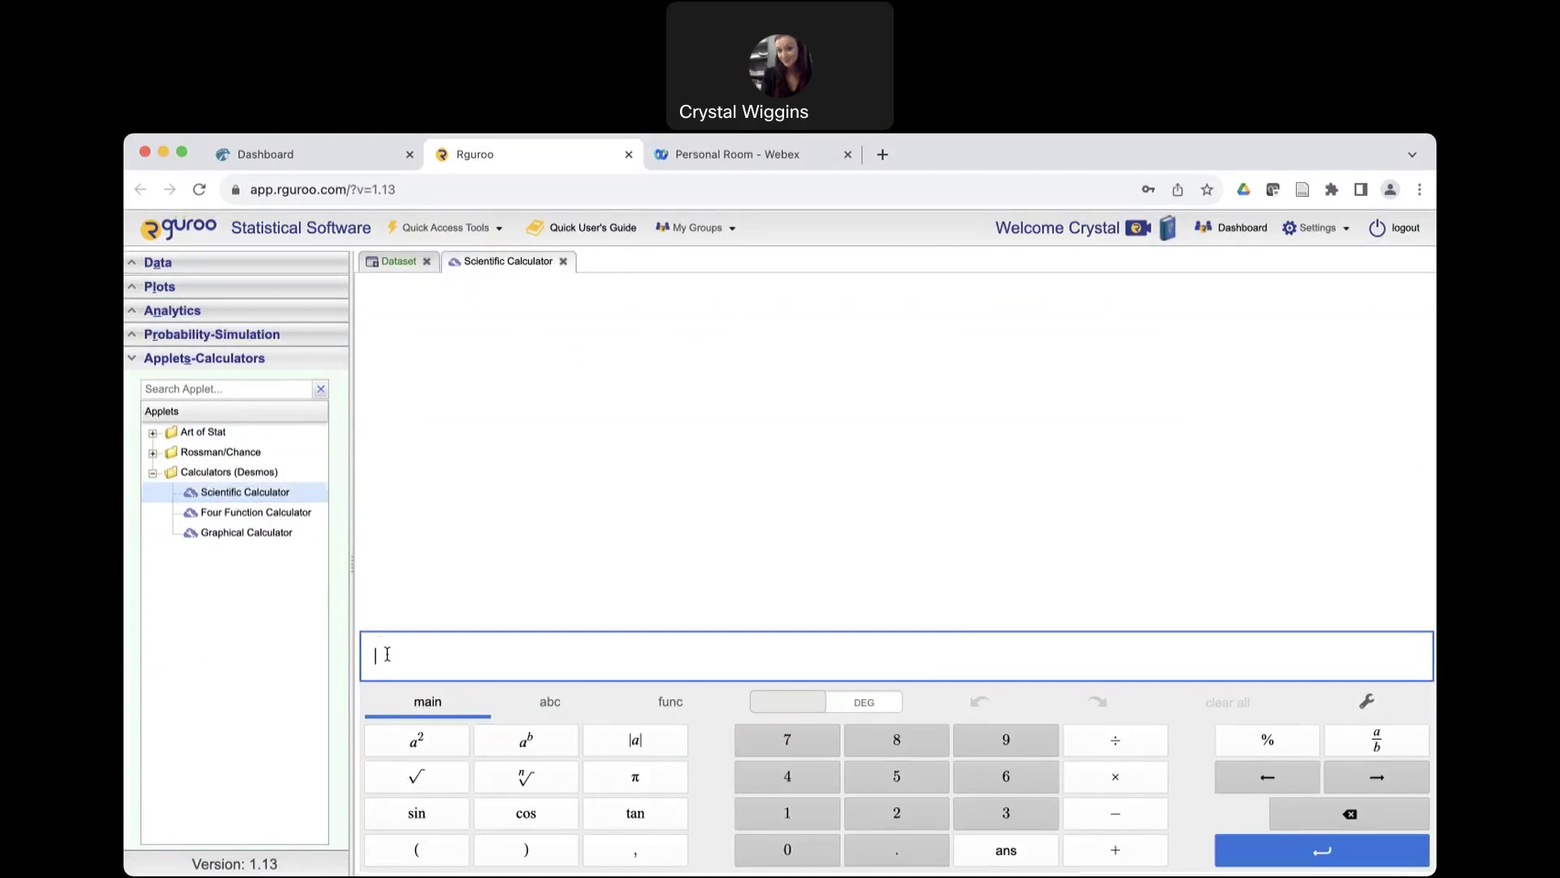
# Evaluate 9/√66 in the scientific calculator and select the result 1.107823419.
pyautogui.write('9')
pyautogui.click(1107, 742)
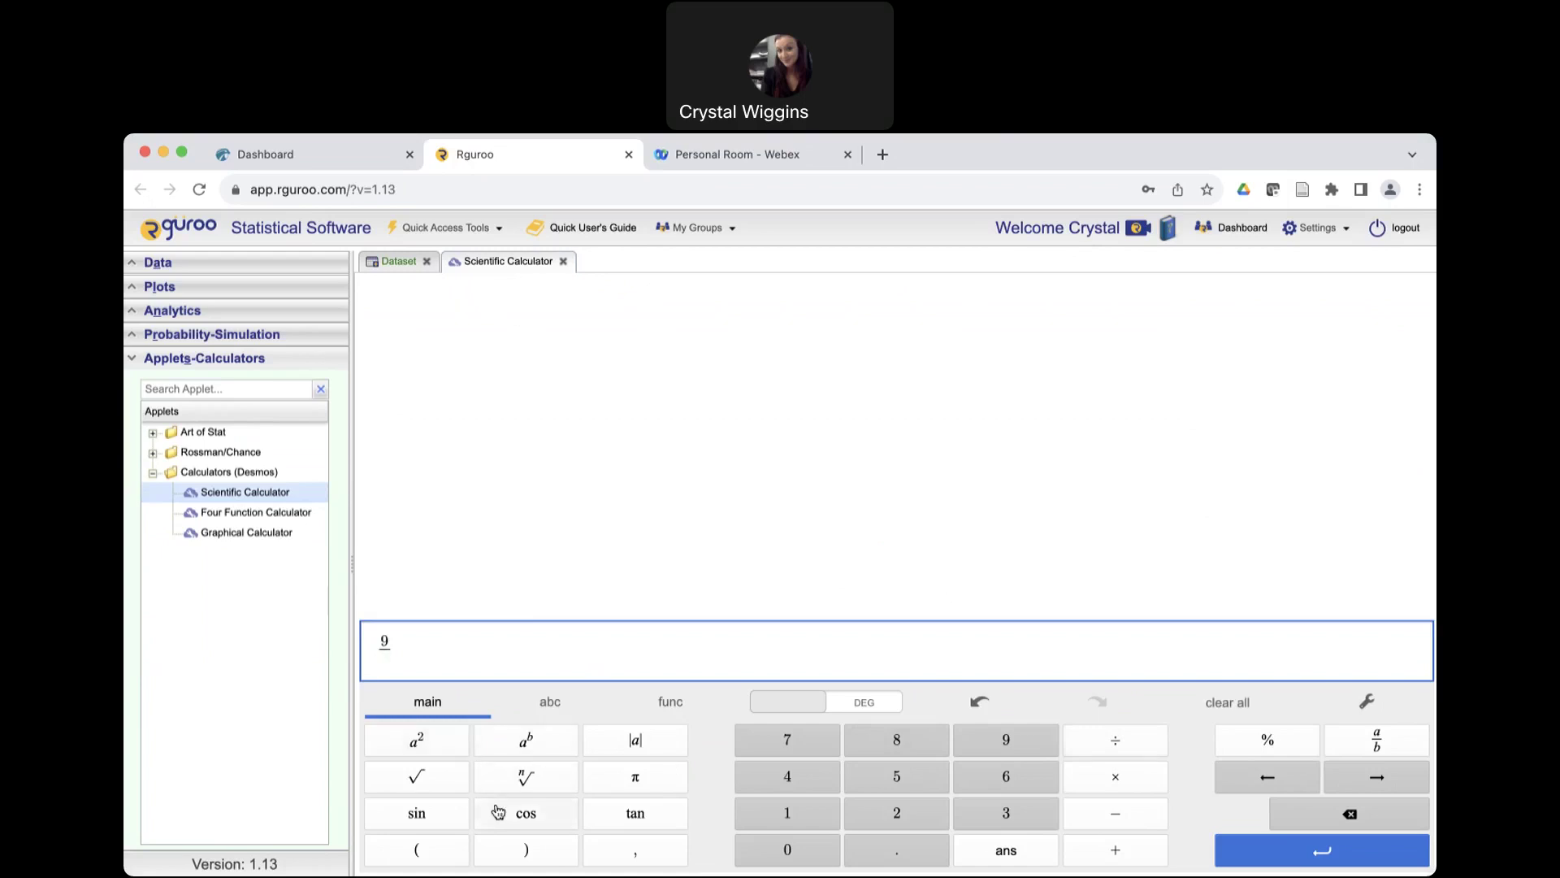
pyautogui.click(435, 790)
pyautogui.write('66')
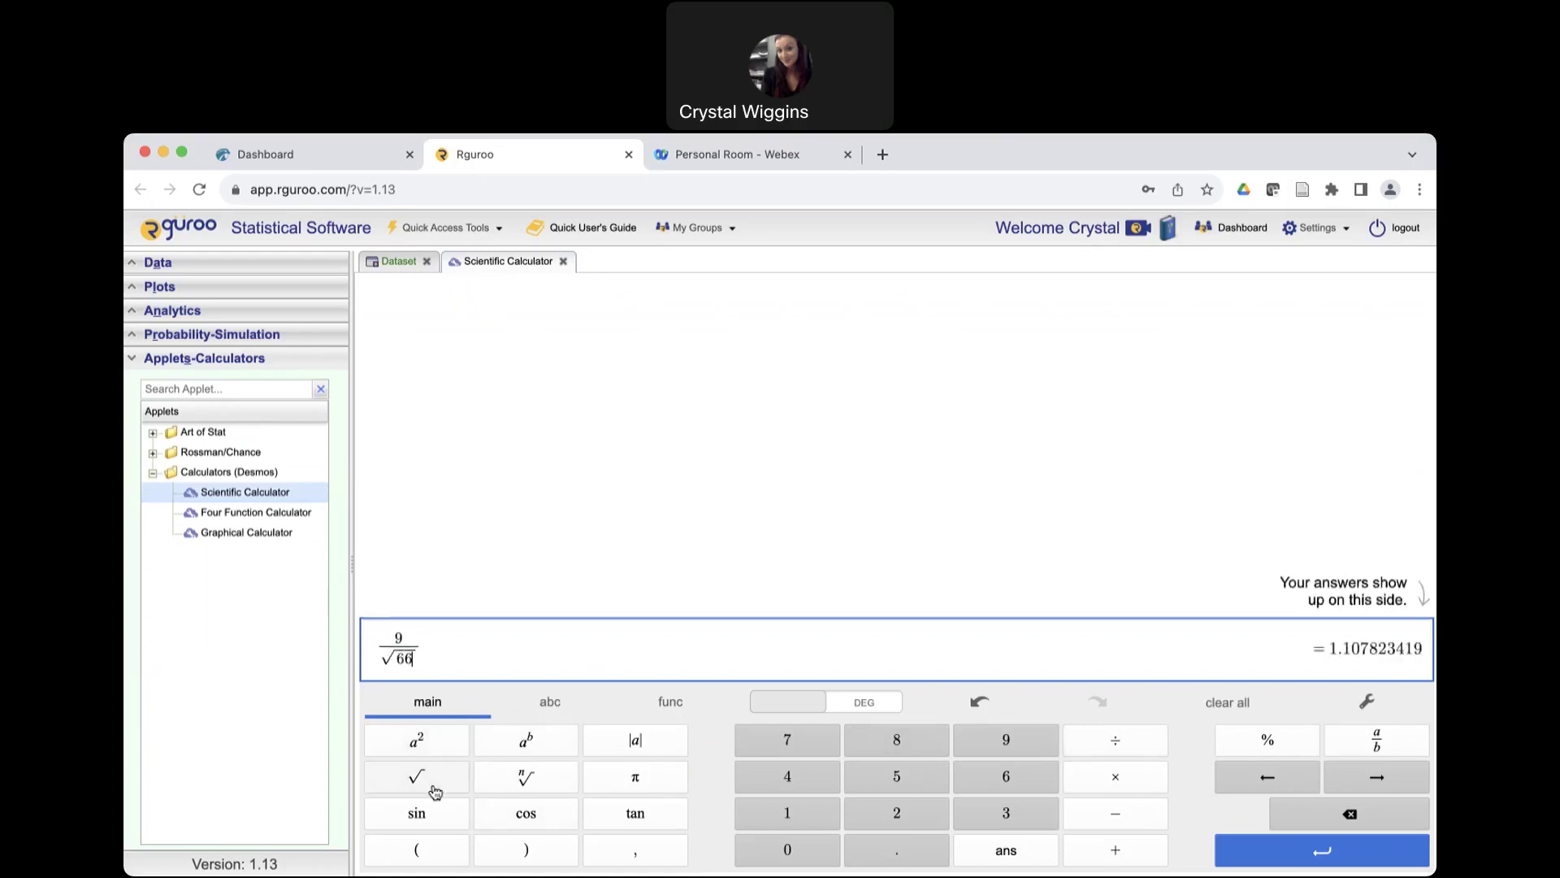
pyautogui.click(309, 157)
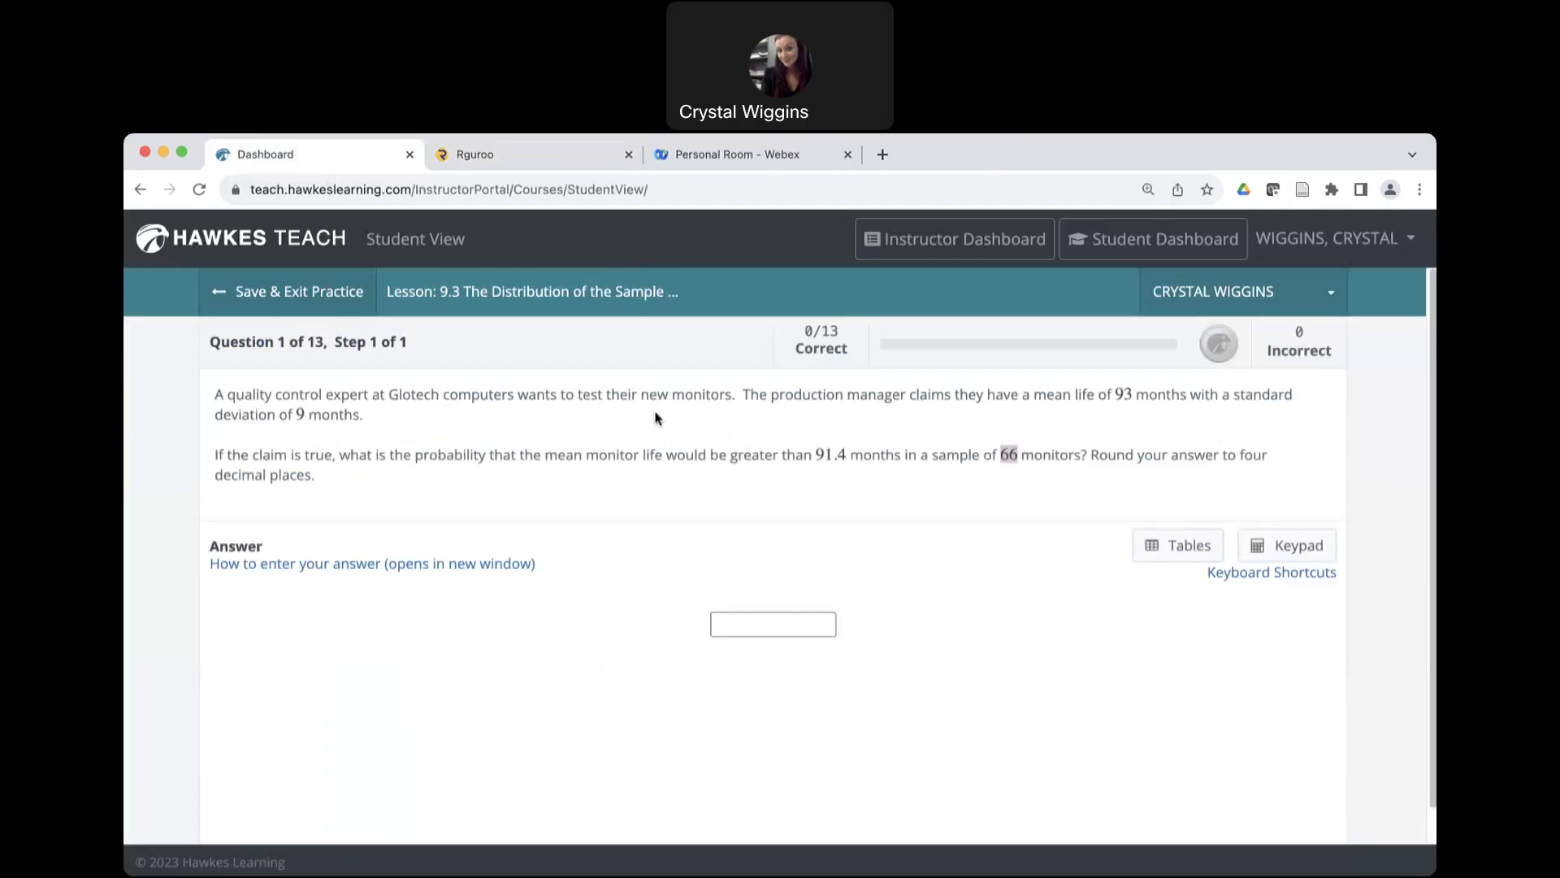
pyautogui.click(502, 157)
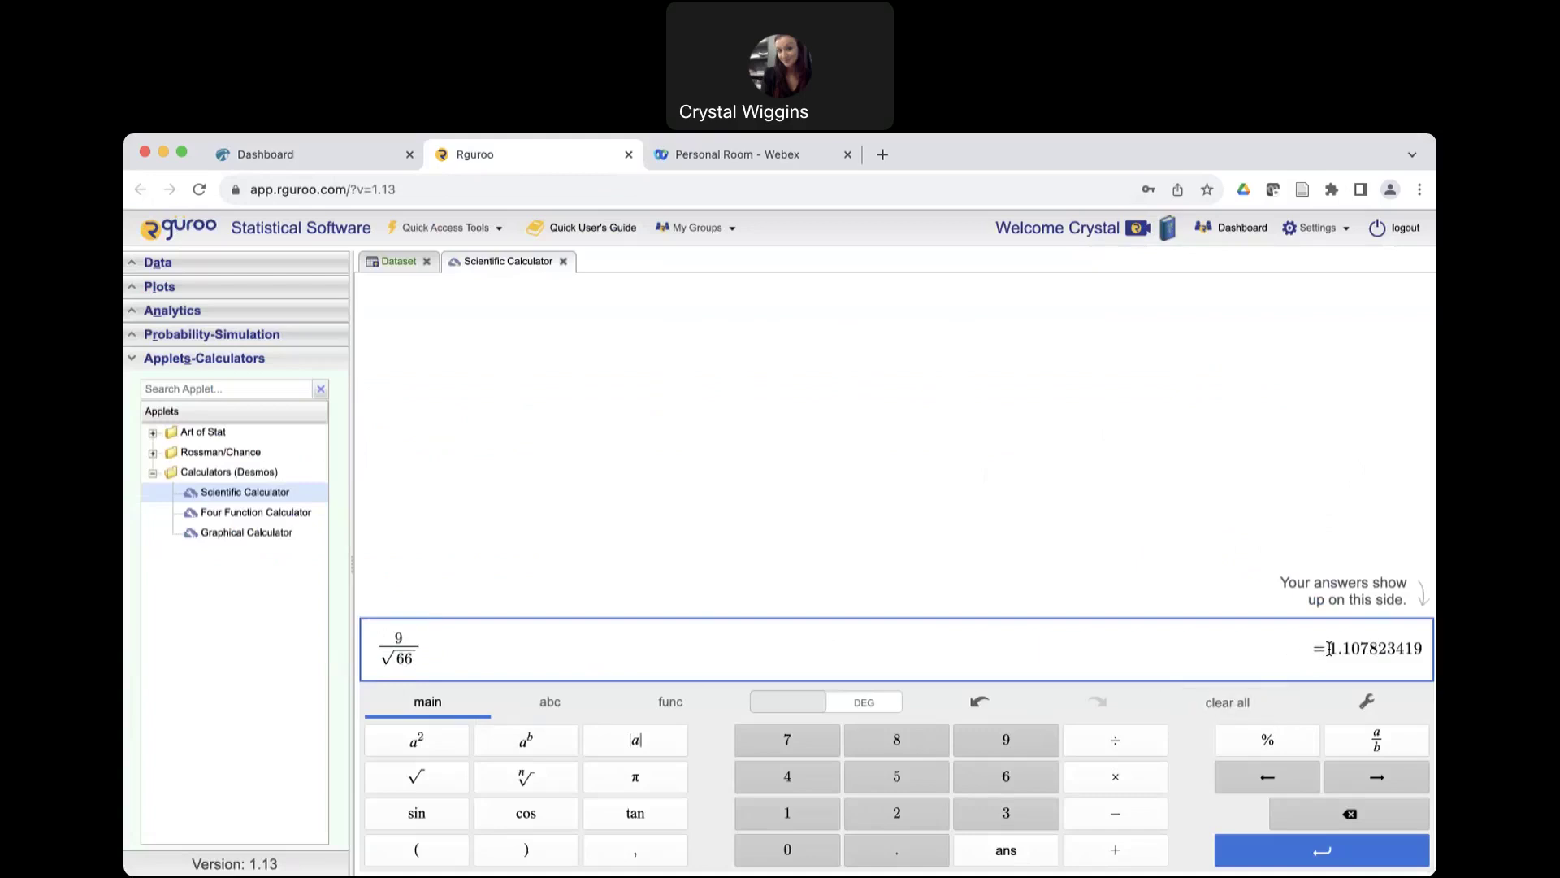
pyautogui.moveTo(1329, 649); pyautogui.dragTo(1424, 651)
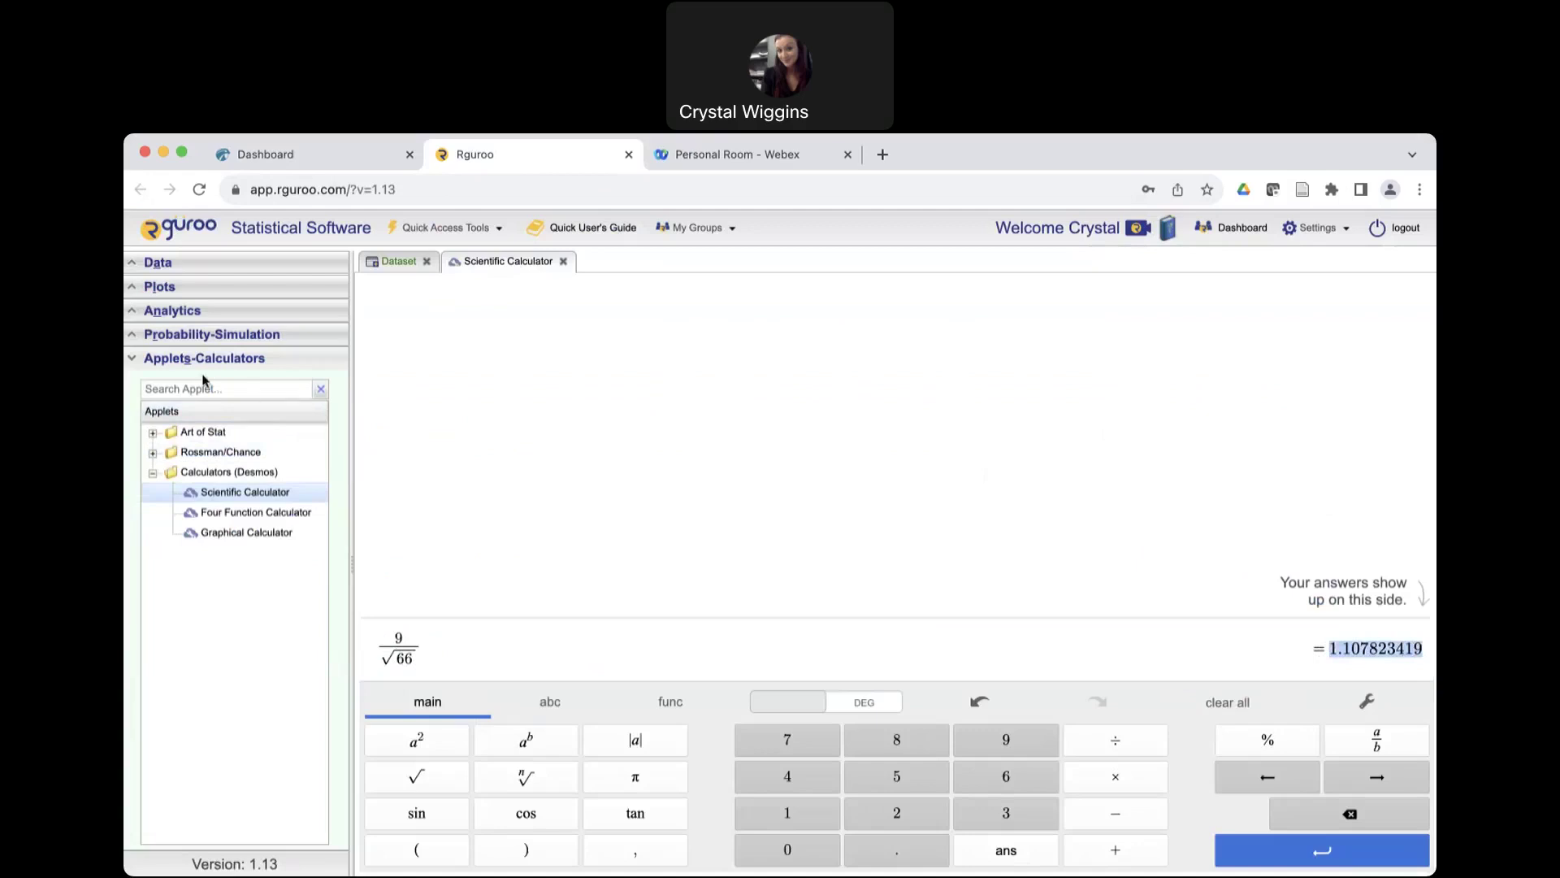
# Open the Continuous Probability Calculator from Probability-Simulation, which defaults to Normal with mean 0 and SD 1.
pyautogui.click(182, 336)
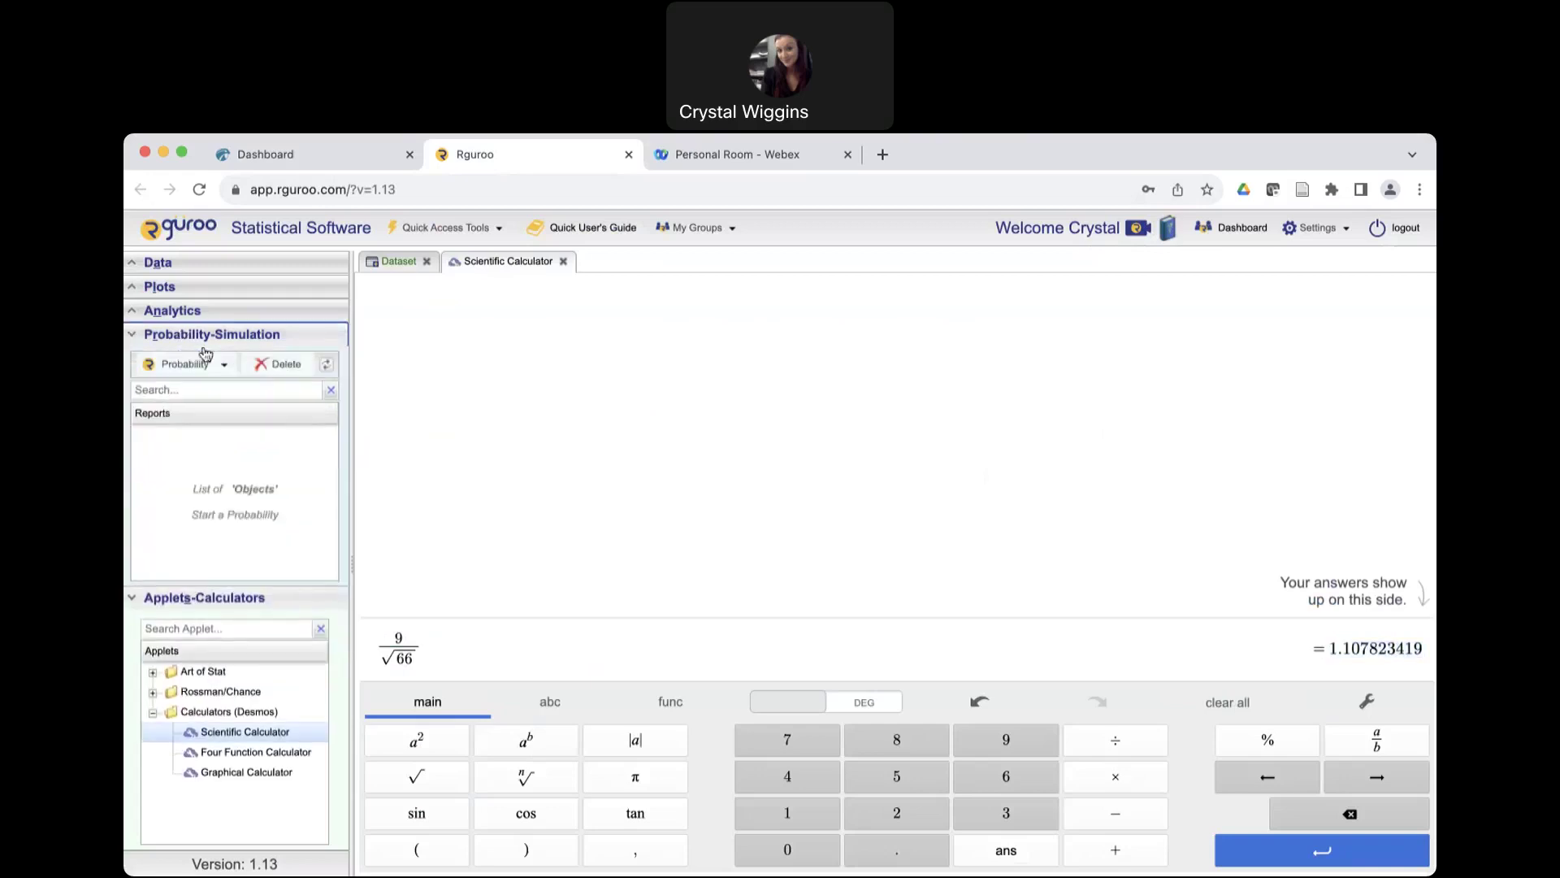
pyautogui.click(224, 366)
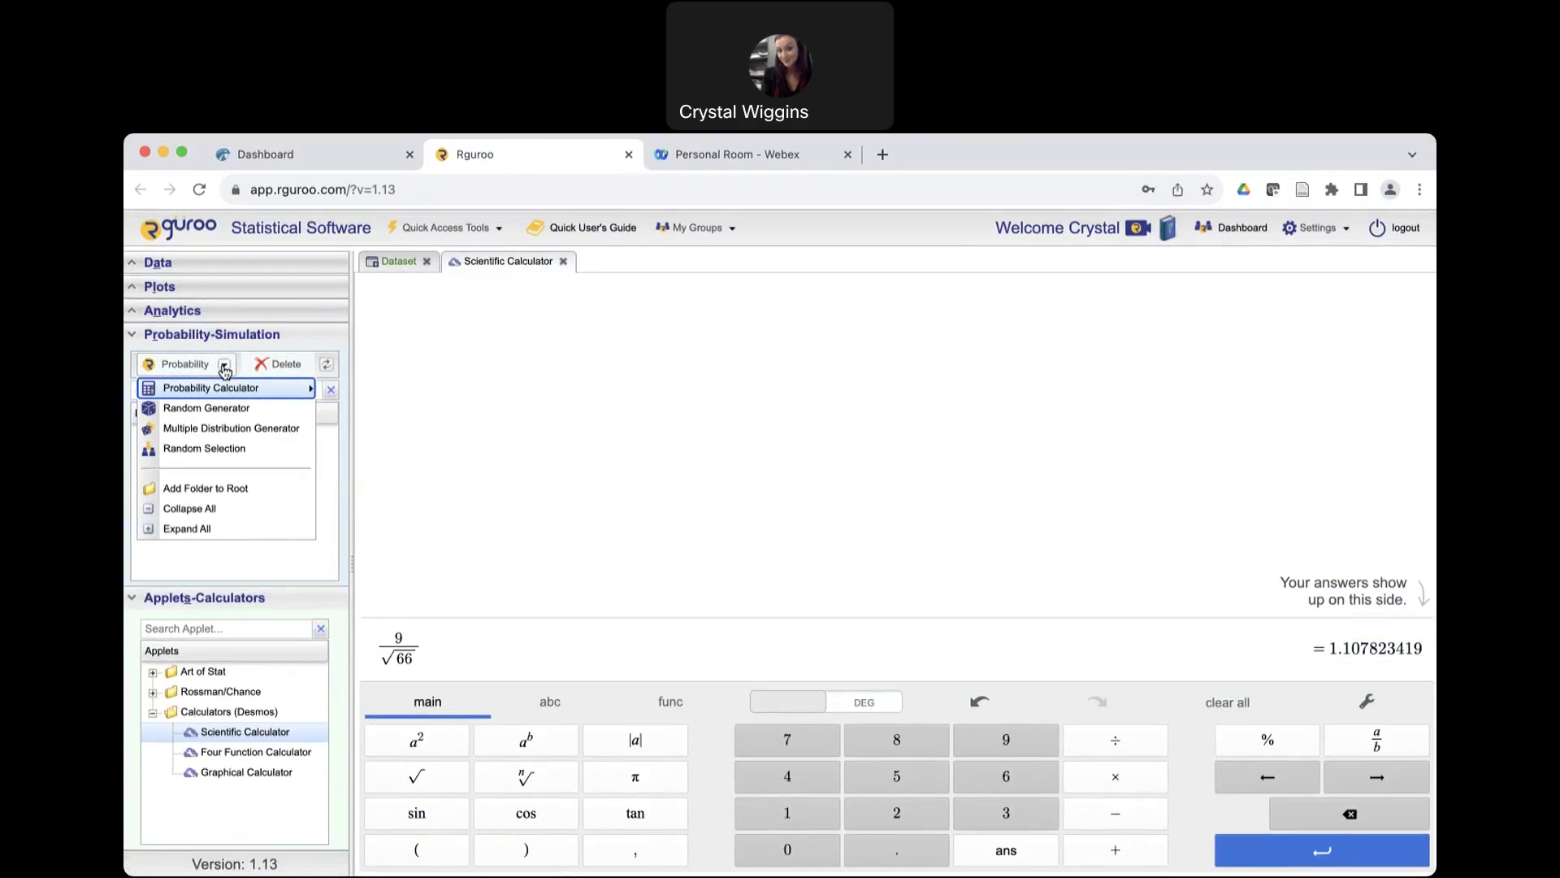
pyautogui.moveTo(248, 391)
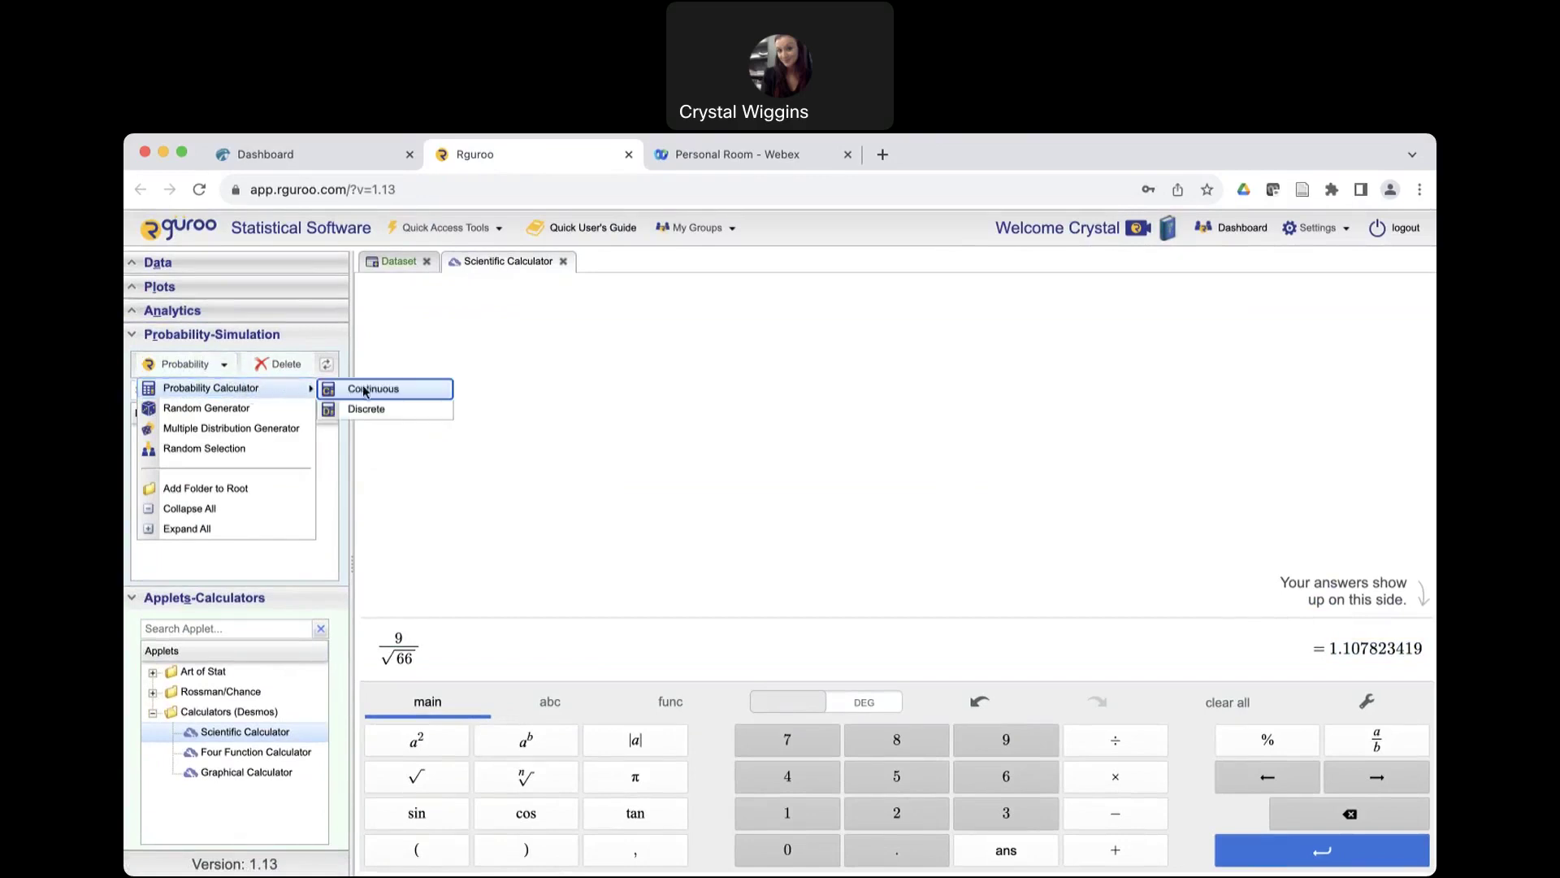
pyautogui.click(407, 392)
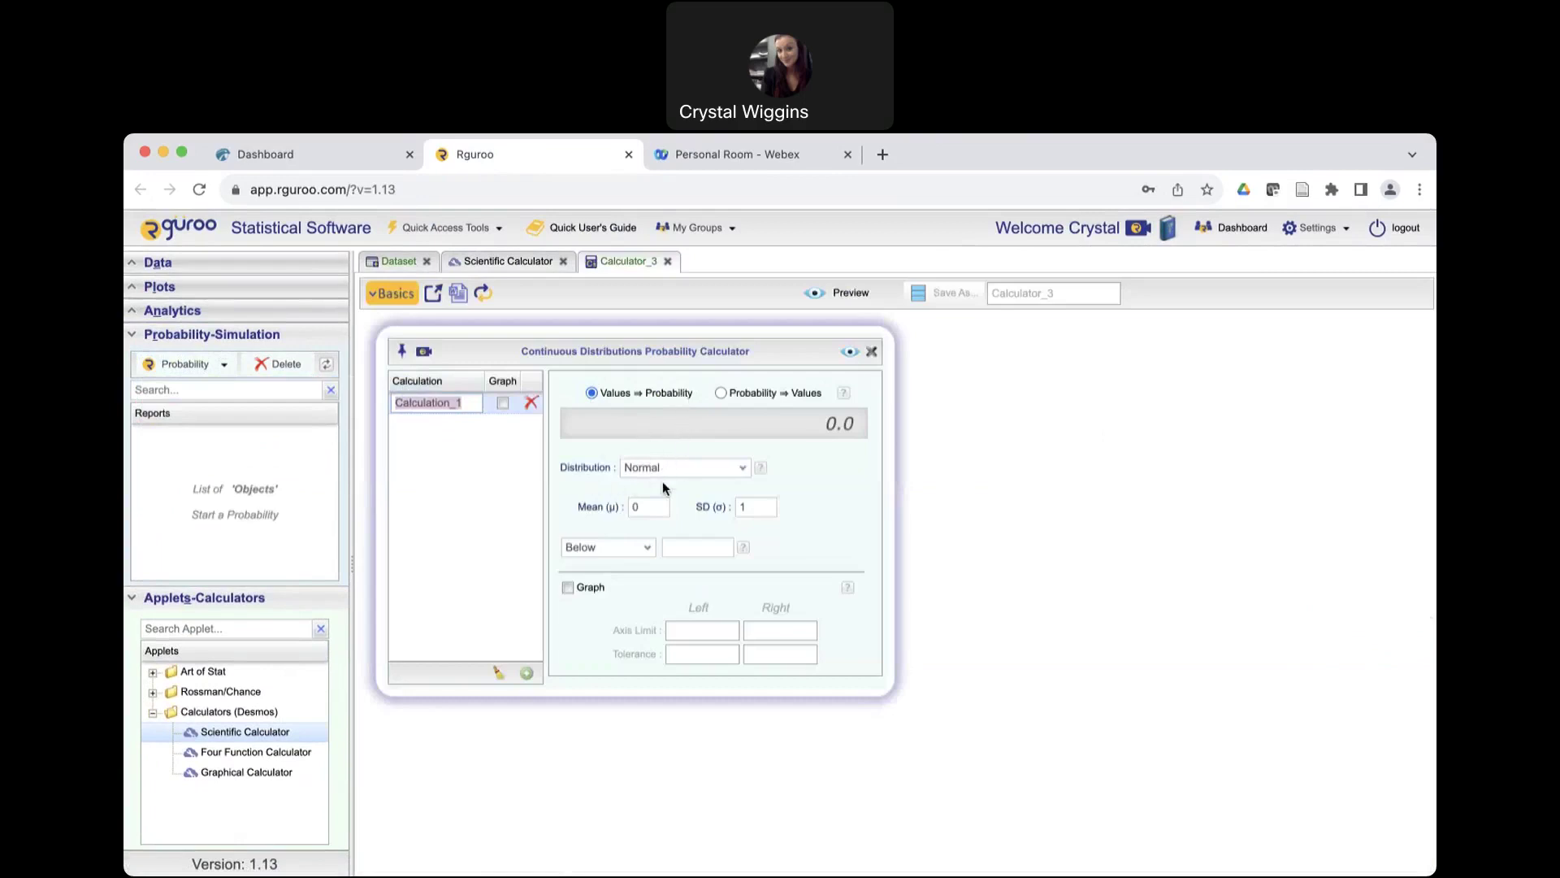
# Enter mean 93 and paste the standard error 1.1078 as the SD in the Normal calculator.
pyautogui.click(659, 508)
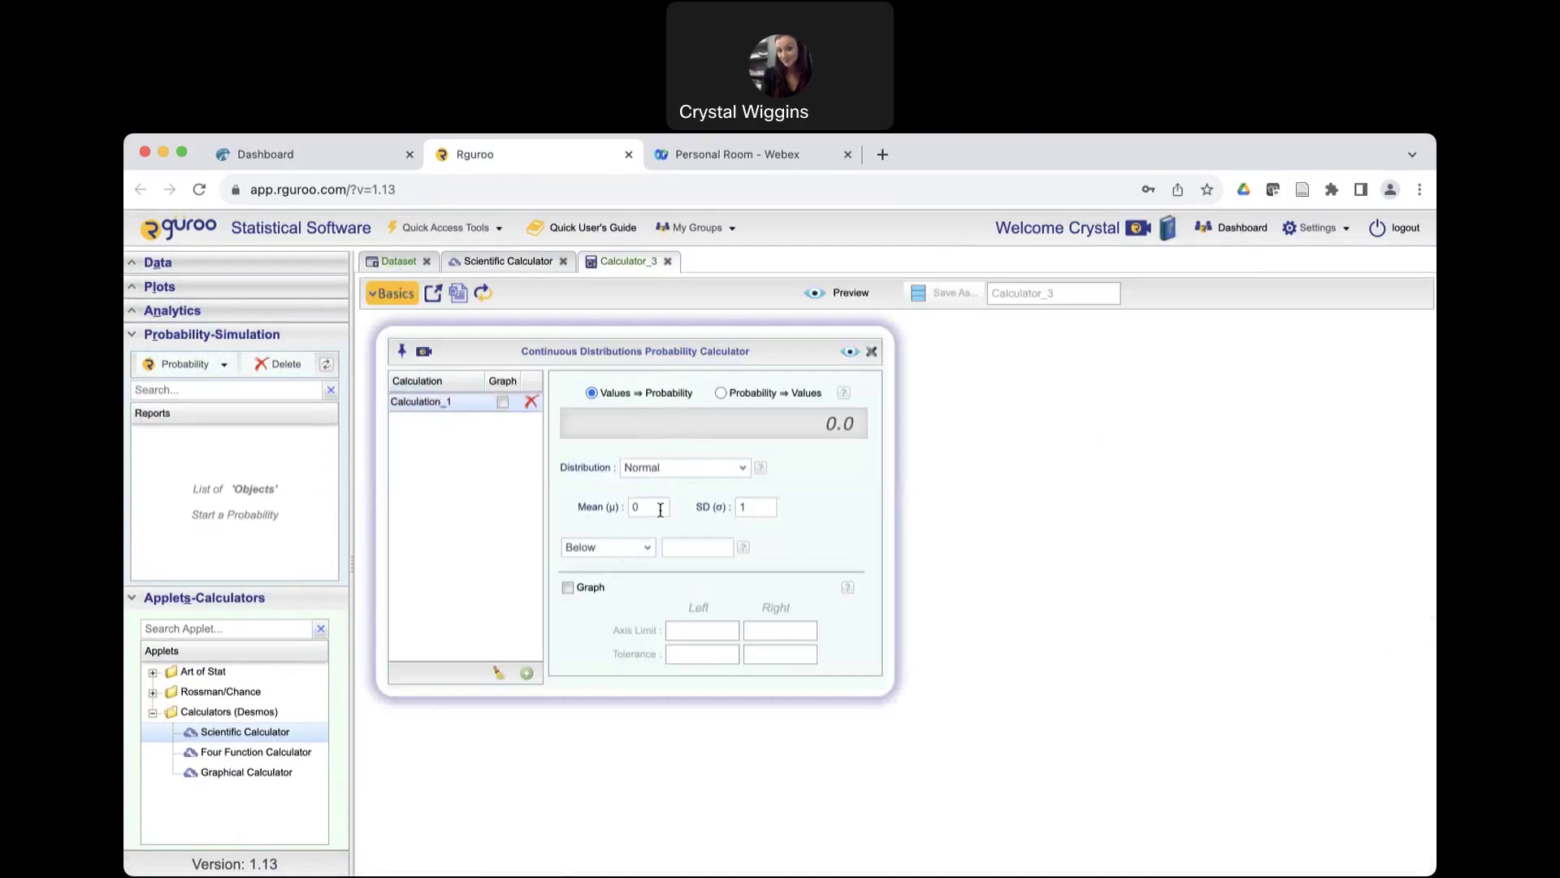
pyautogui.click(339, 166)
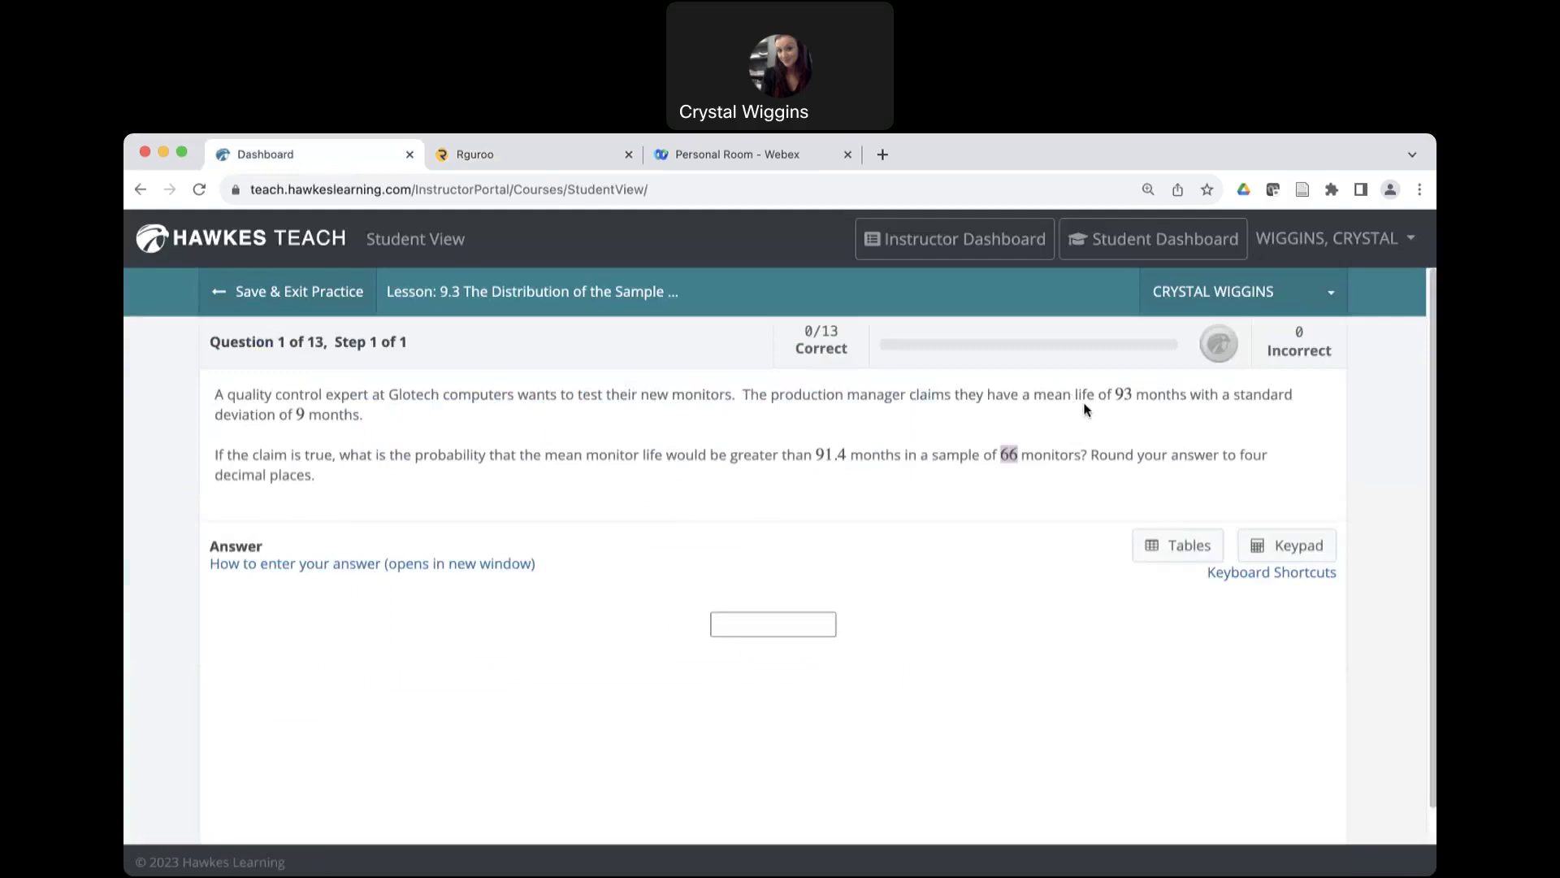
pyautogui.click(561, 162)
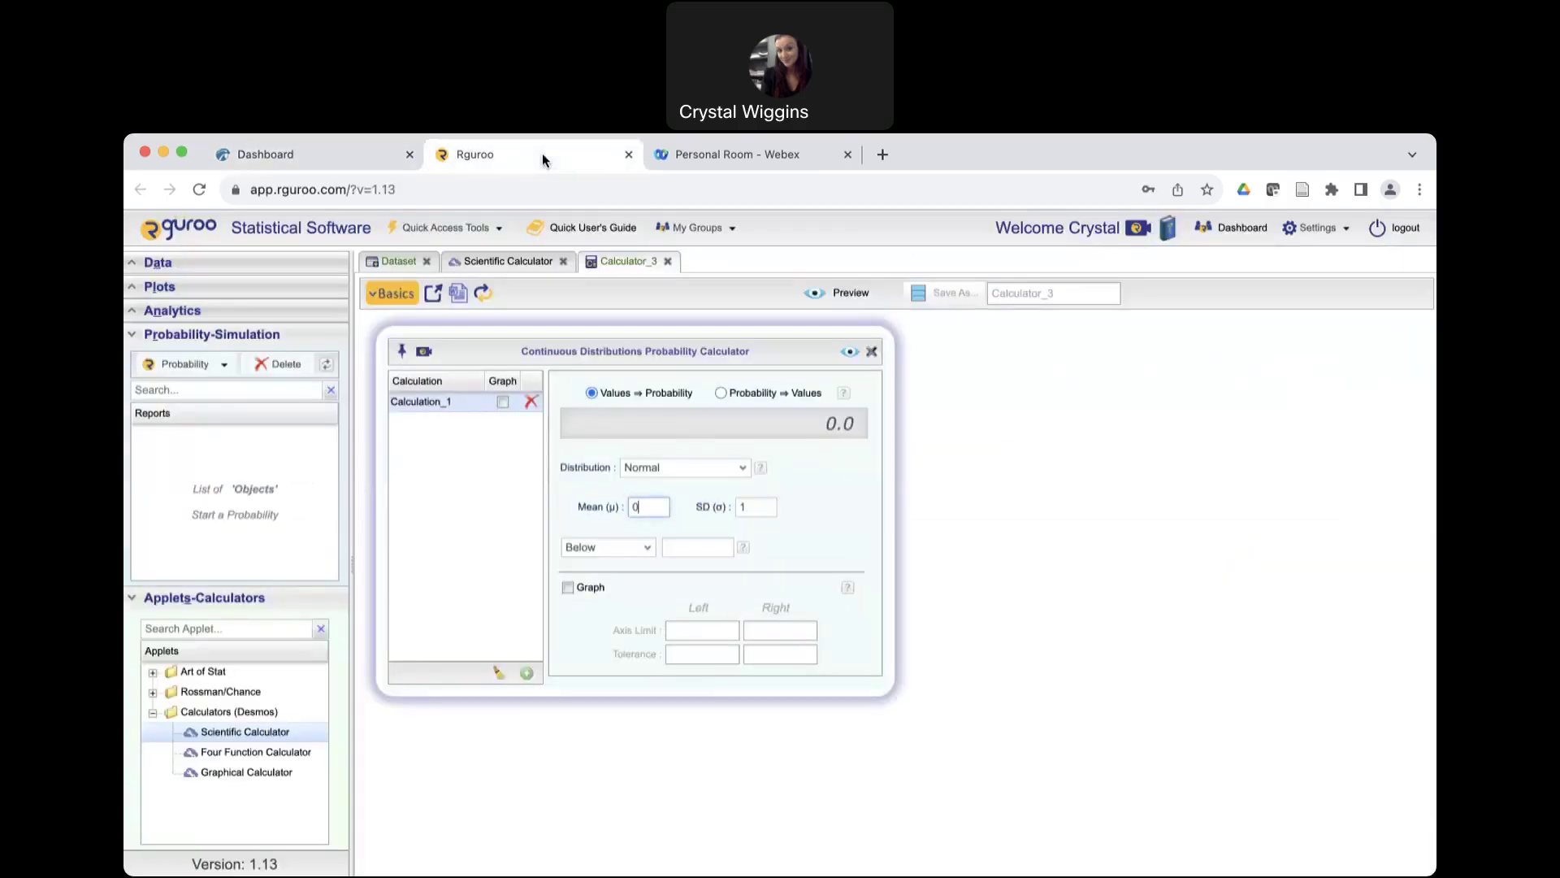
pyautogui.click(651, 507)
pyautogui.press('BackSpace')
pyautogui.write('93')
pyautogui.click(737, 506)
pyautogui.write('123419')
pyautogui.click(486, 266)
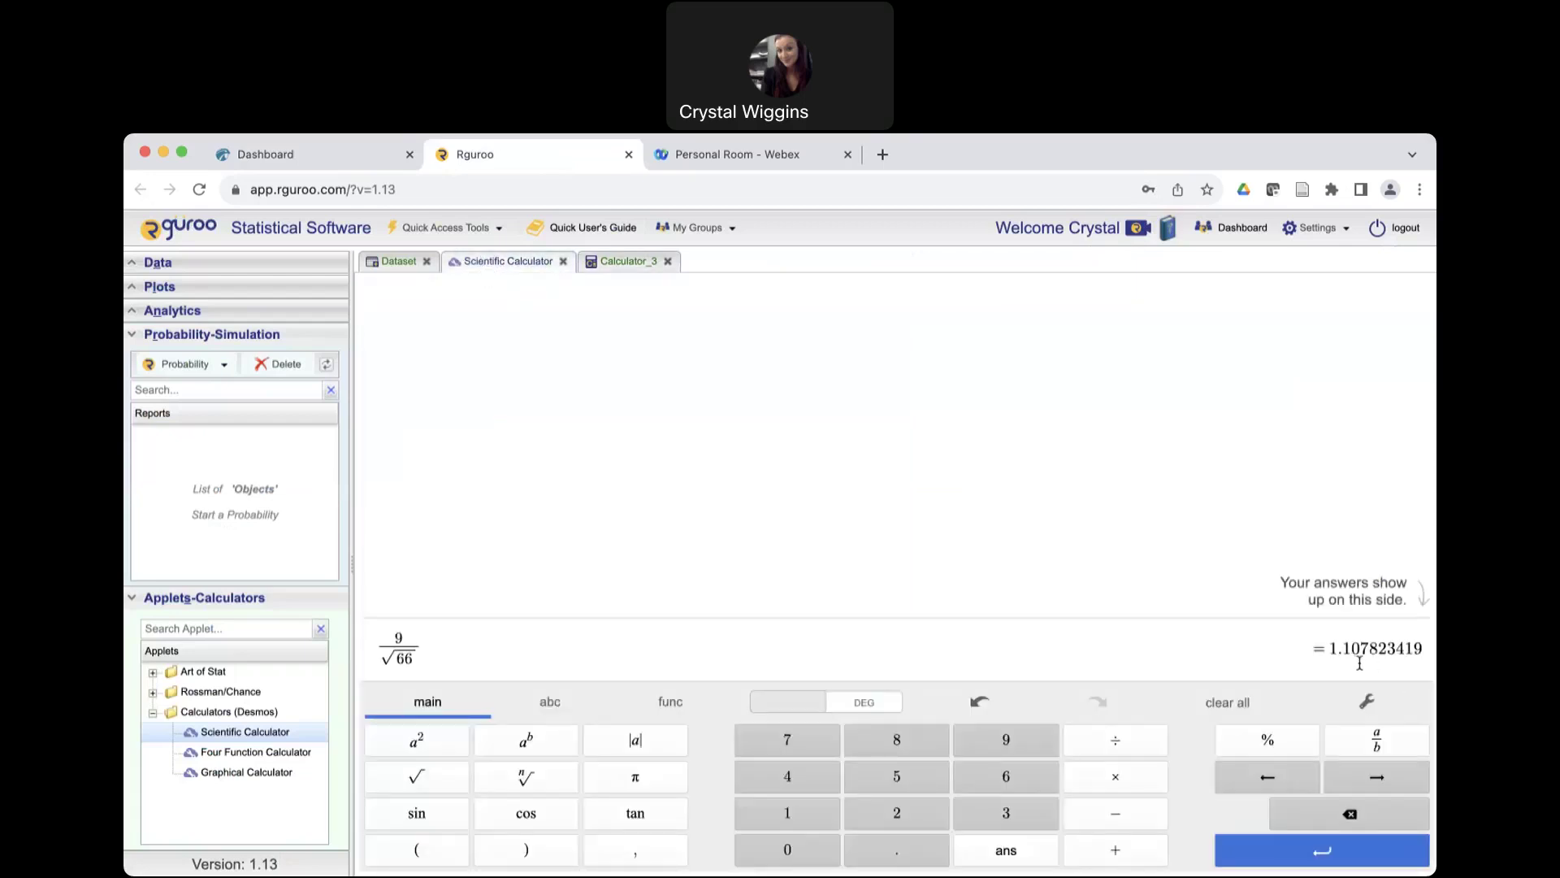
pyautogui.click(622, 262)
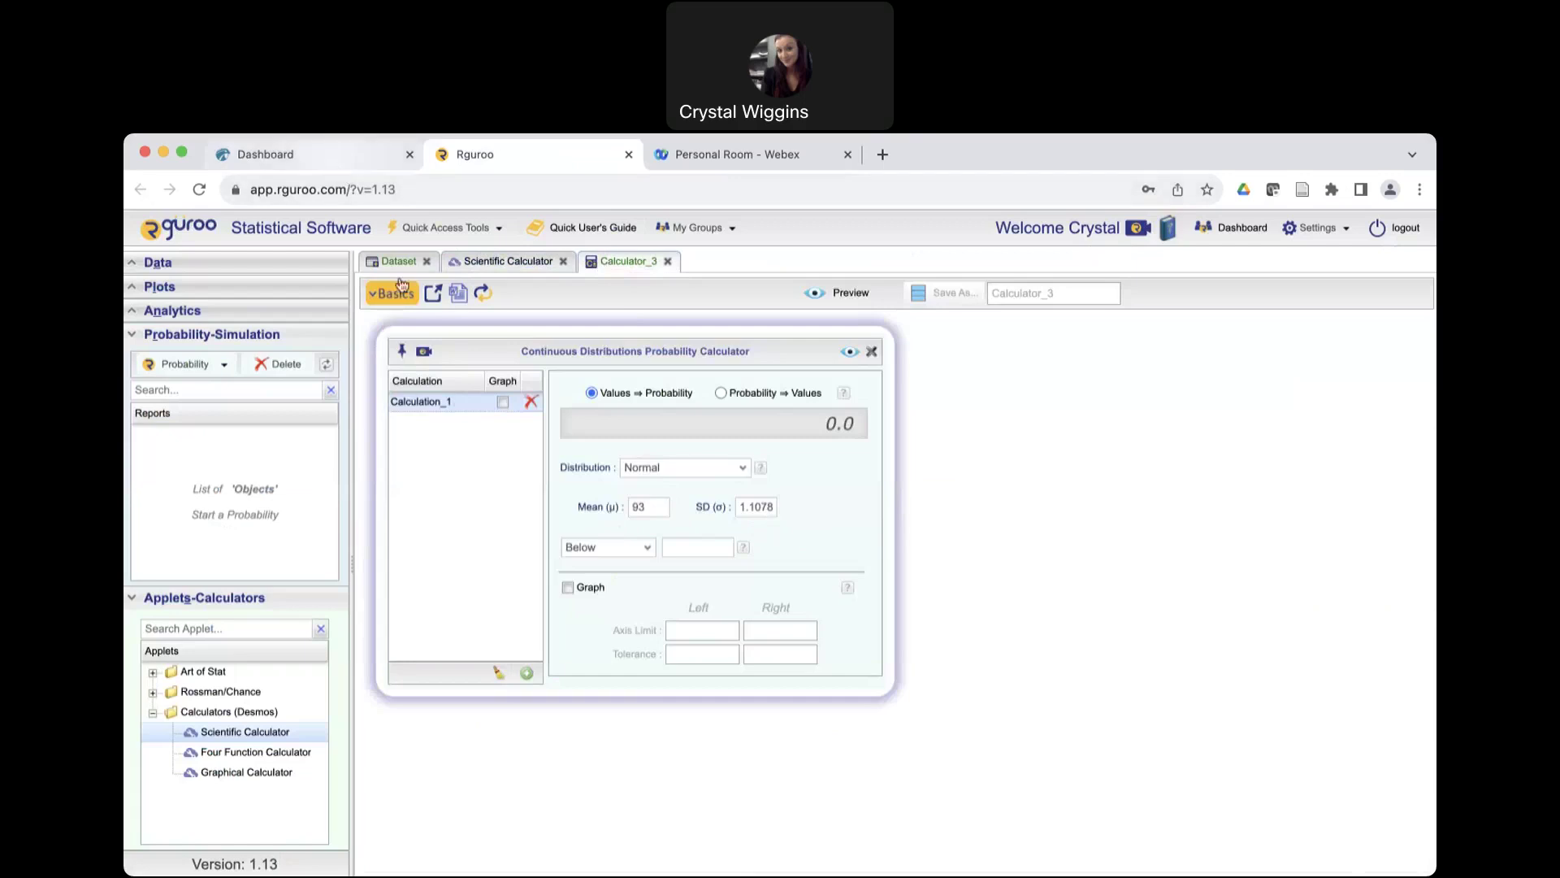
# Compute the probability above 91.4 for Normal(93, 1.1078), giving 0.92567.
pyautogui.click(647, 550)
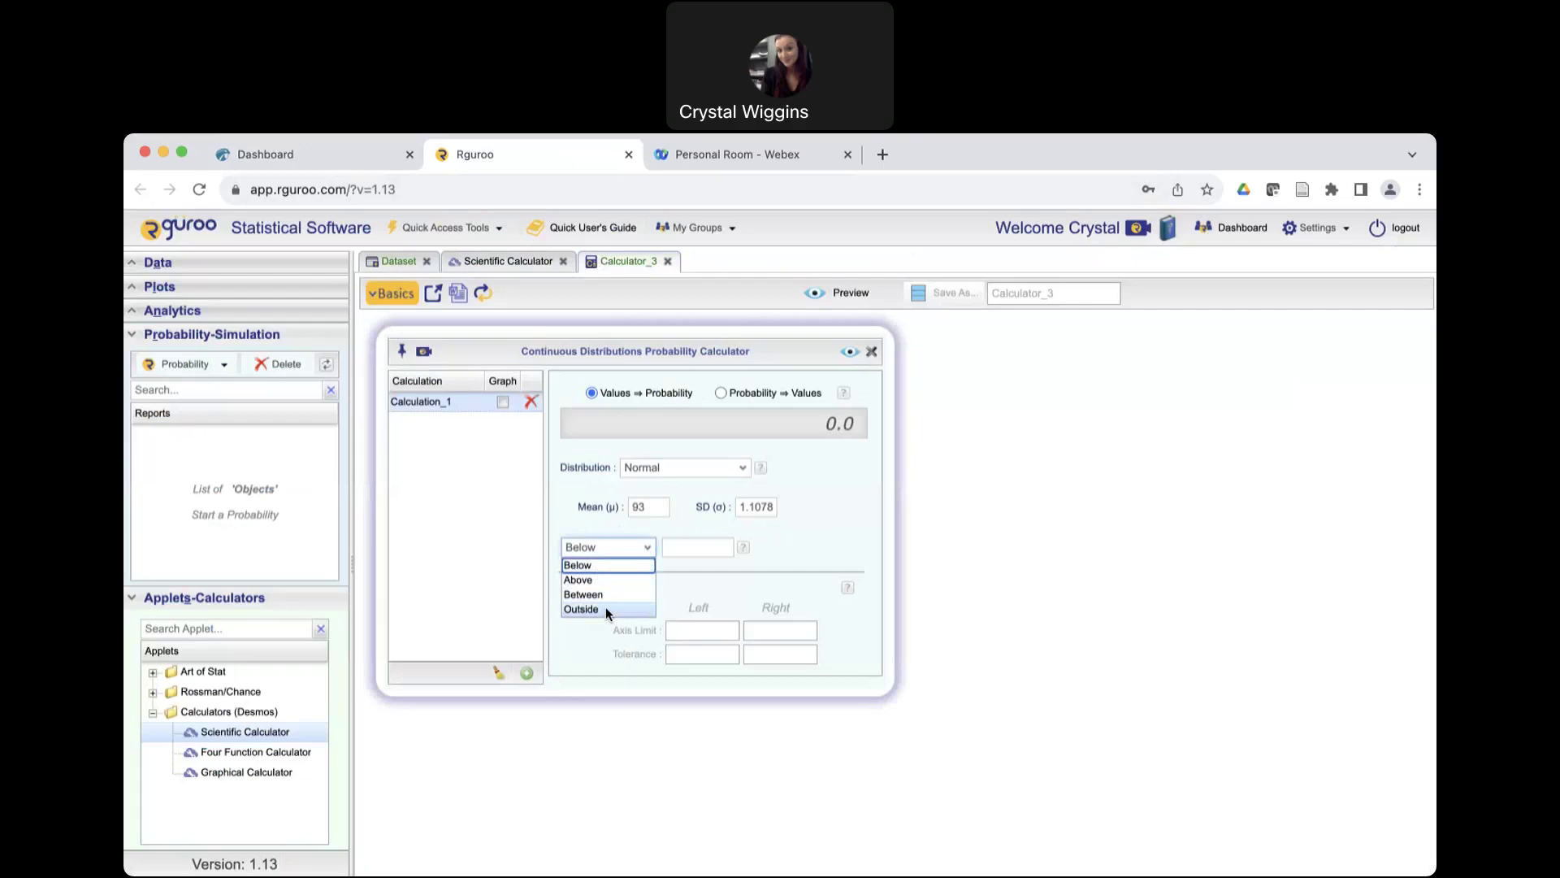
pyautogui.click(300, 154)
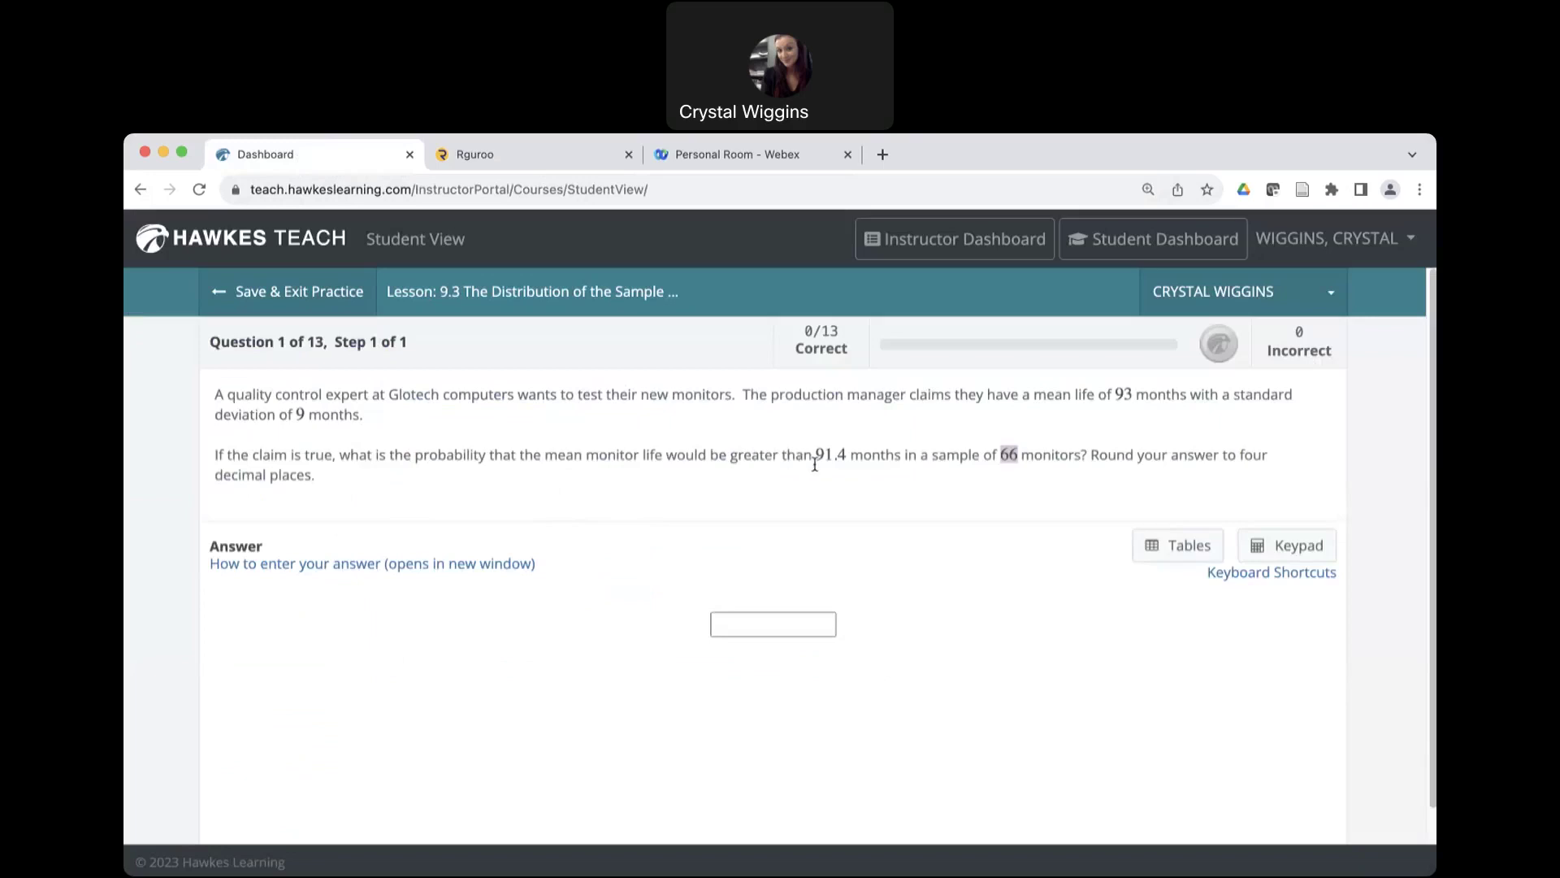
pyautogui.click(493, 159)
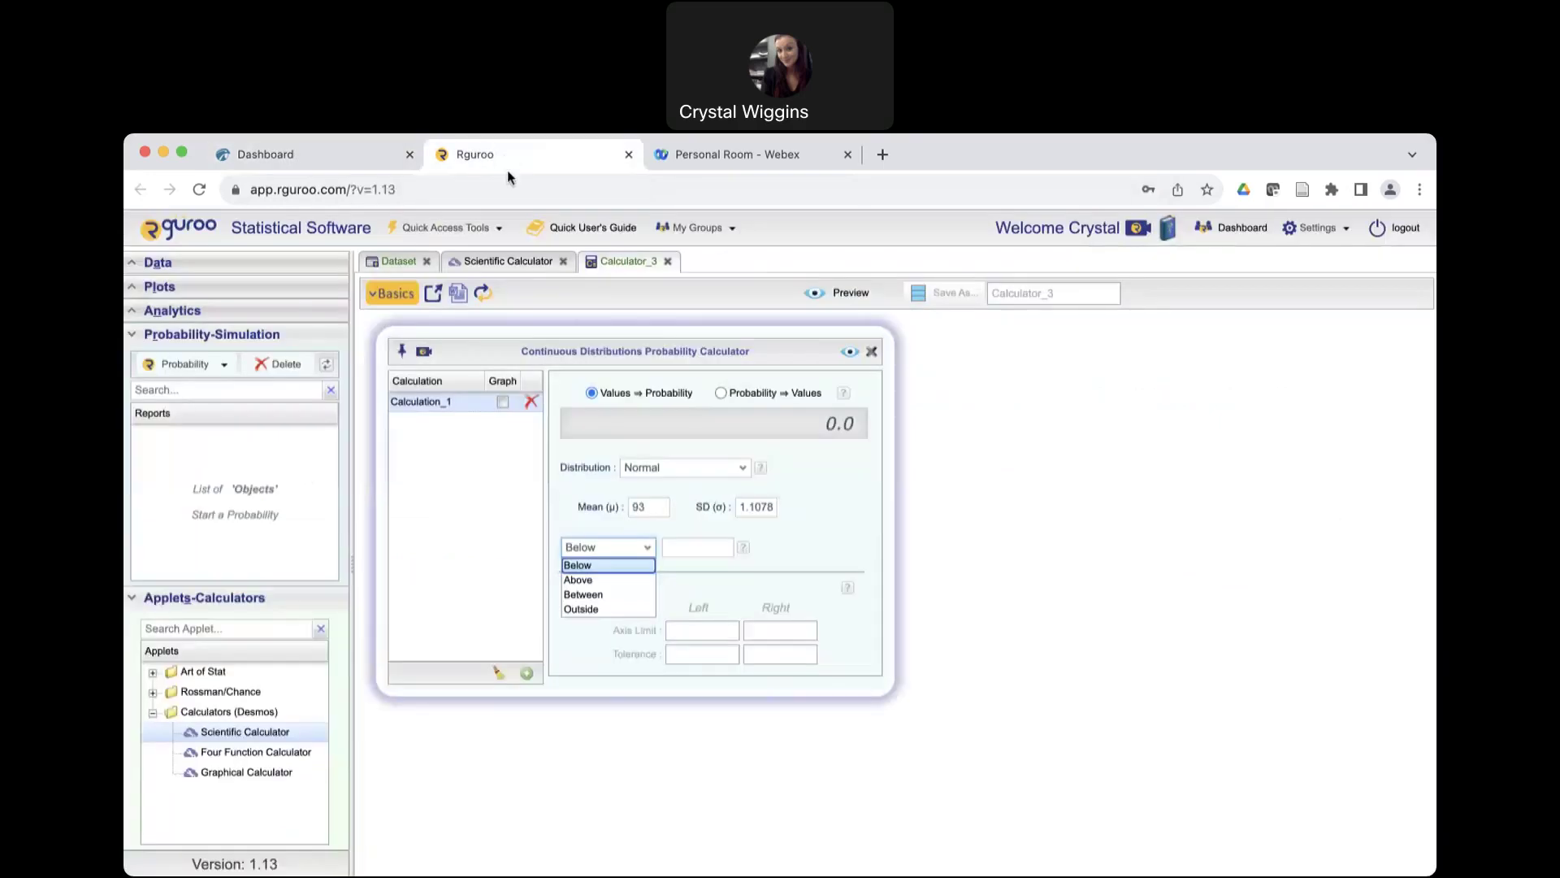
pyautogui.click(592, 579)
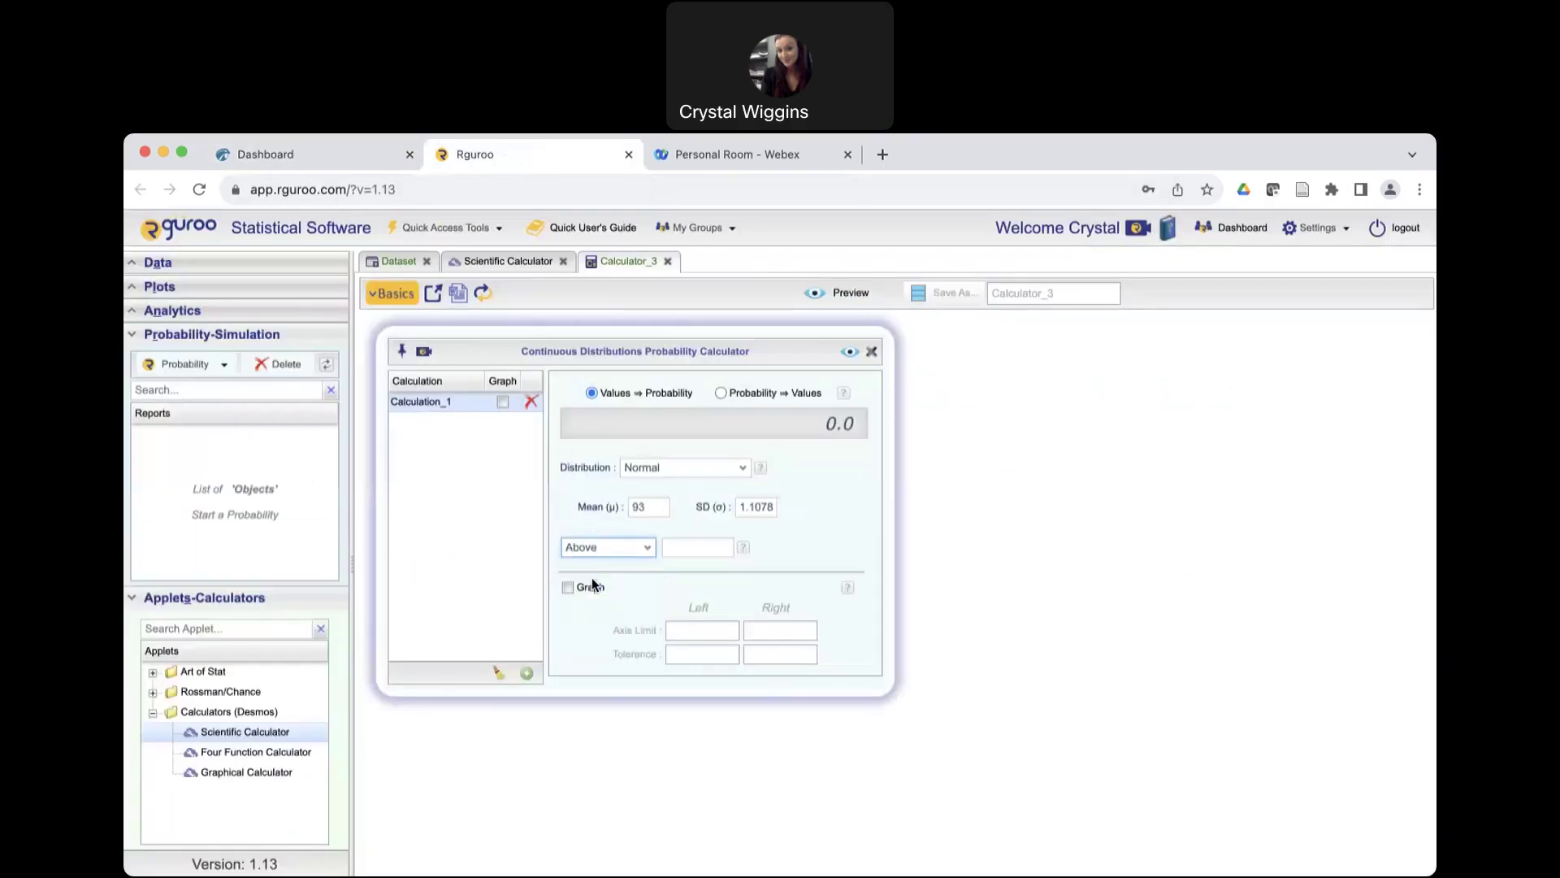
pyautogui.click(683, 549)
pyautogui.write('91.4')
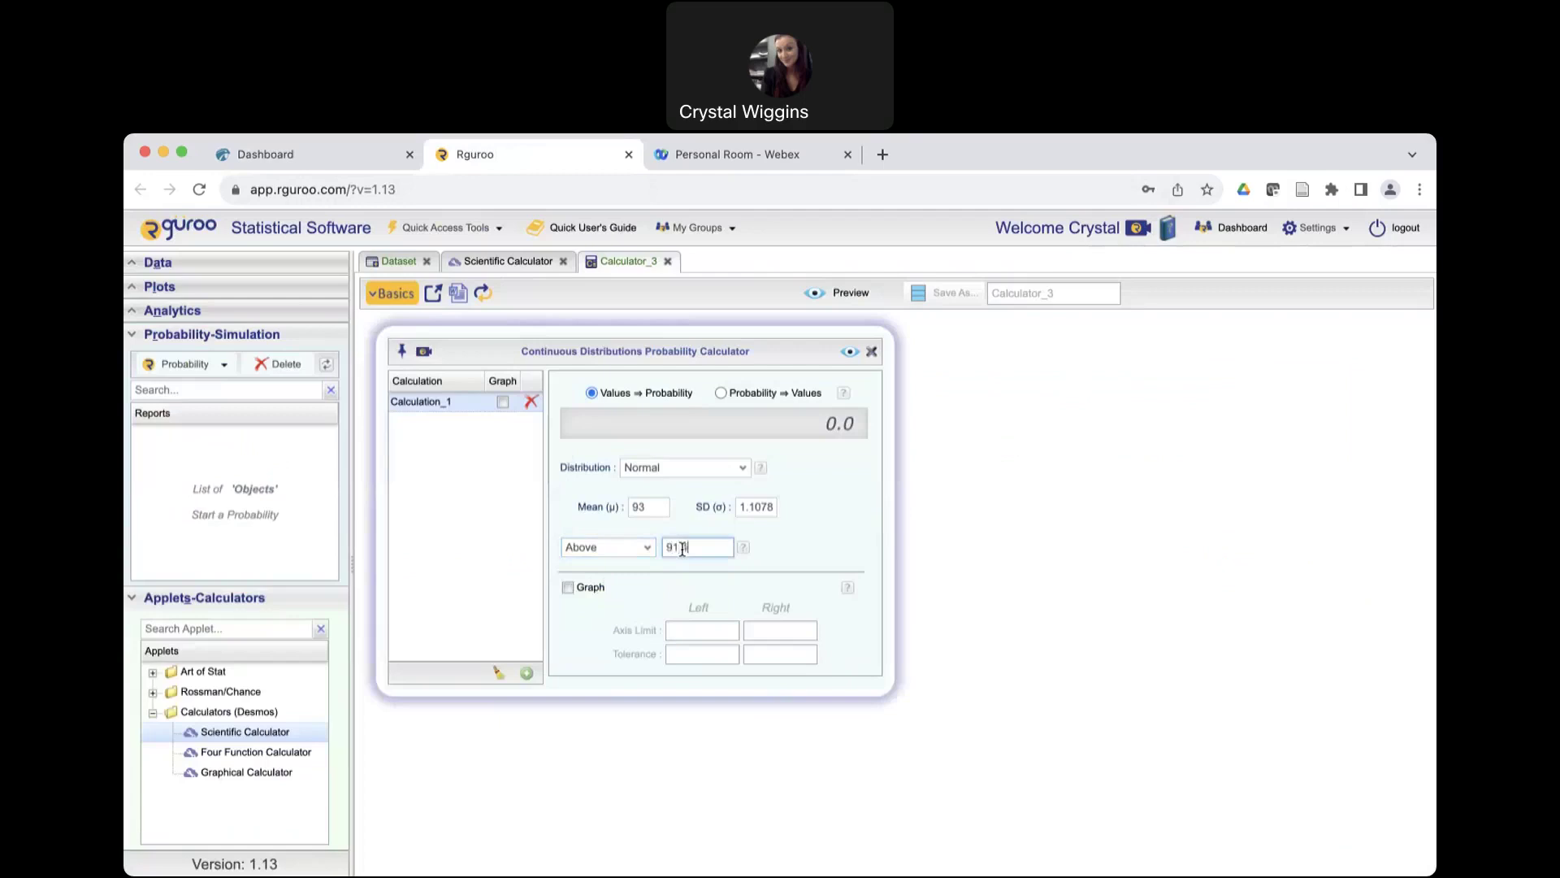
pyautogui.click(850, 353)
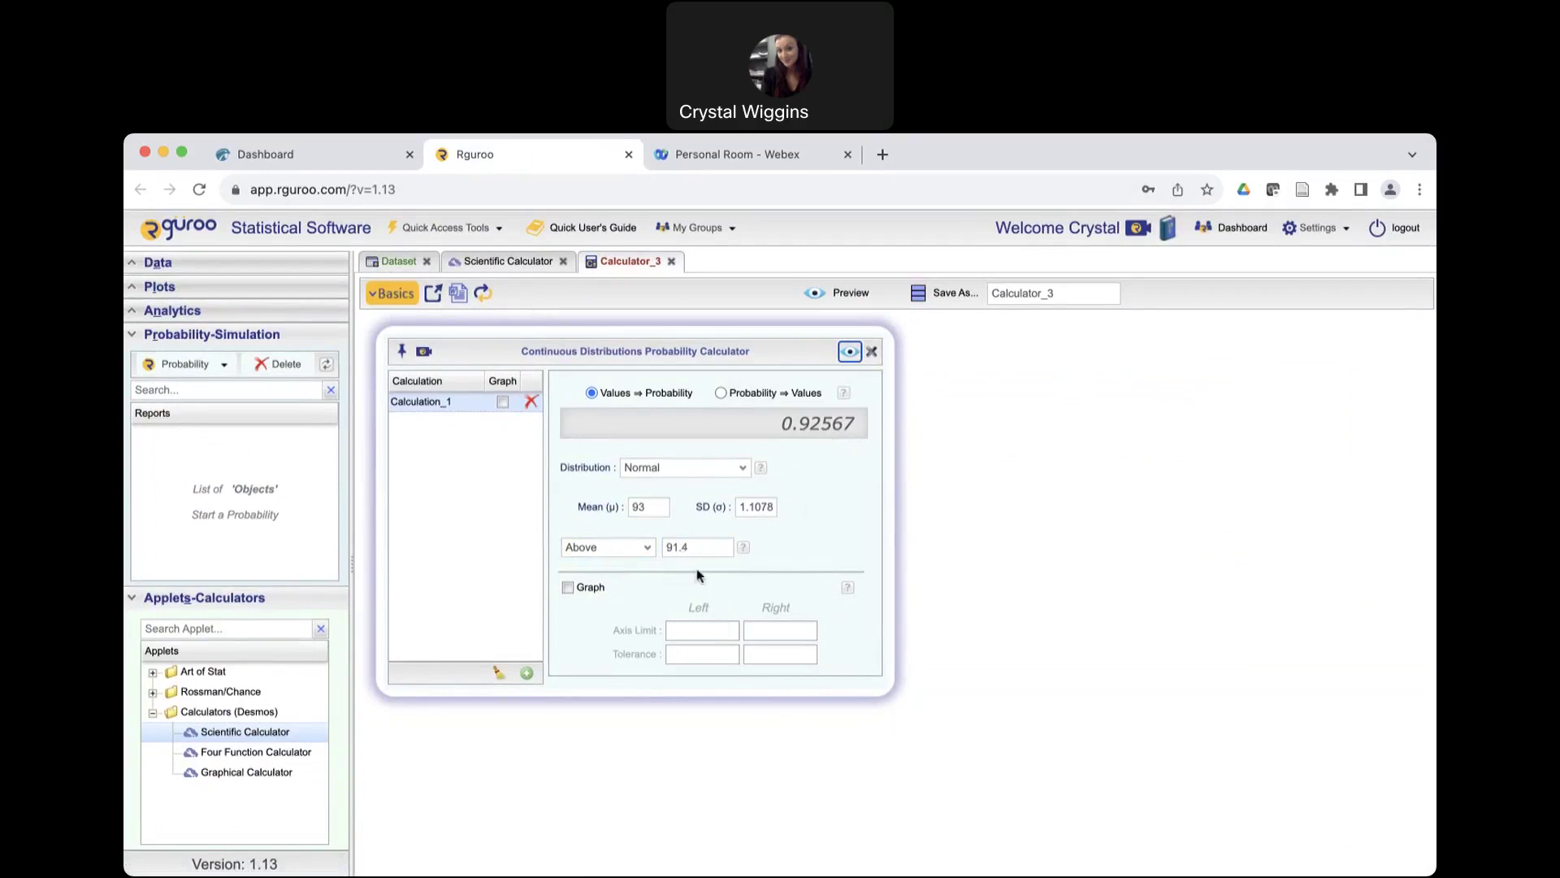
pyautogui.click(294, 153)
pyautogui.scroll(-2, 1153, 587)
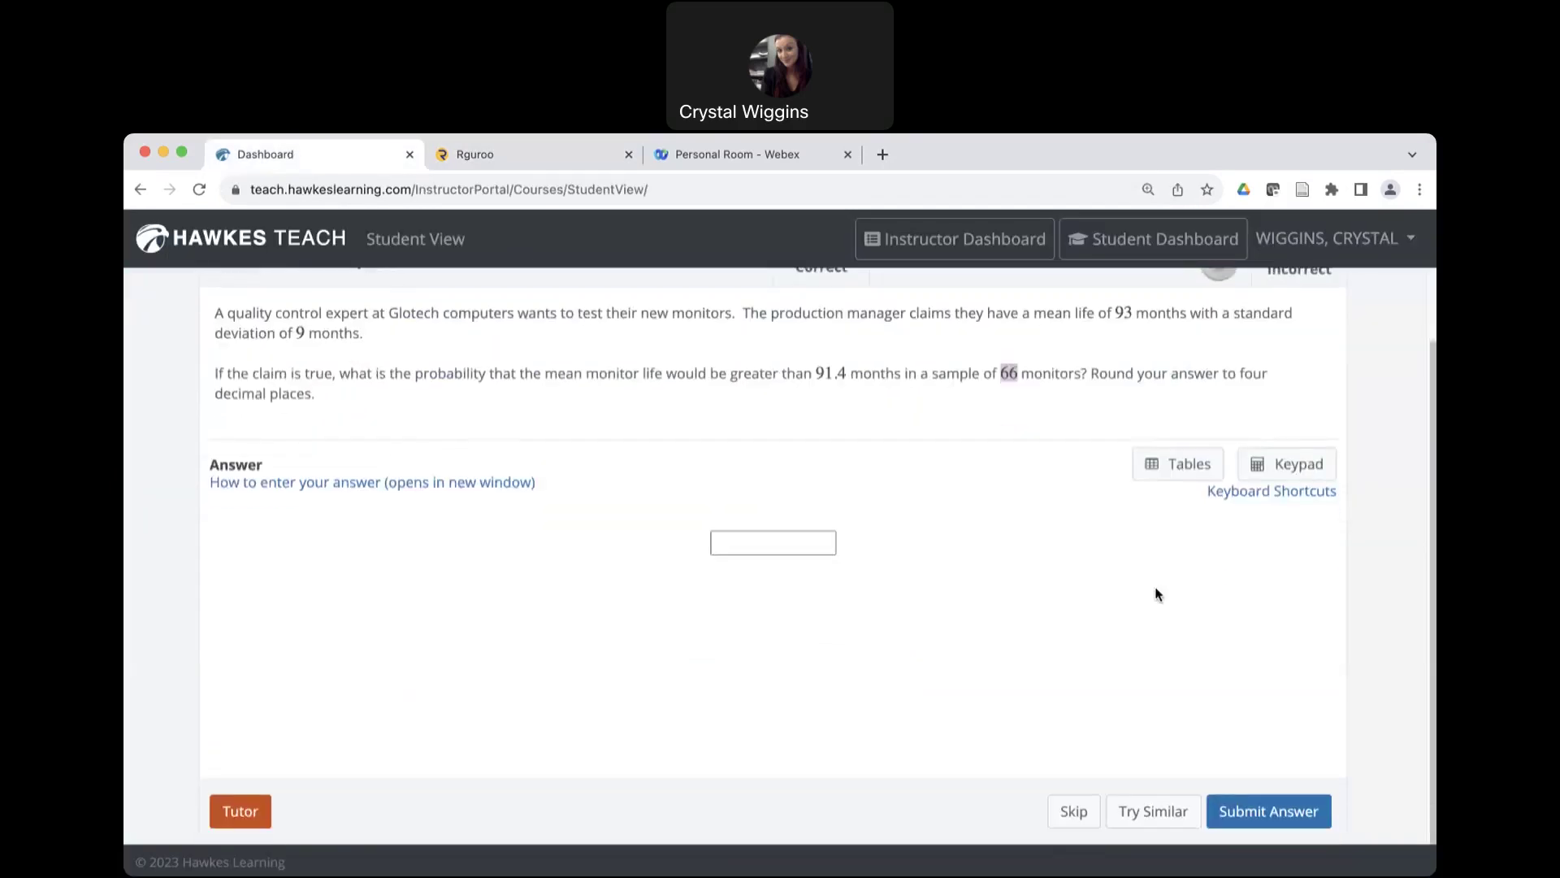
pyautogui.click(1071, 811)
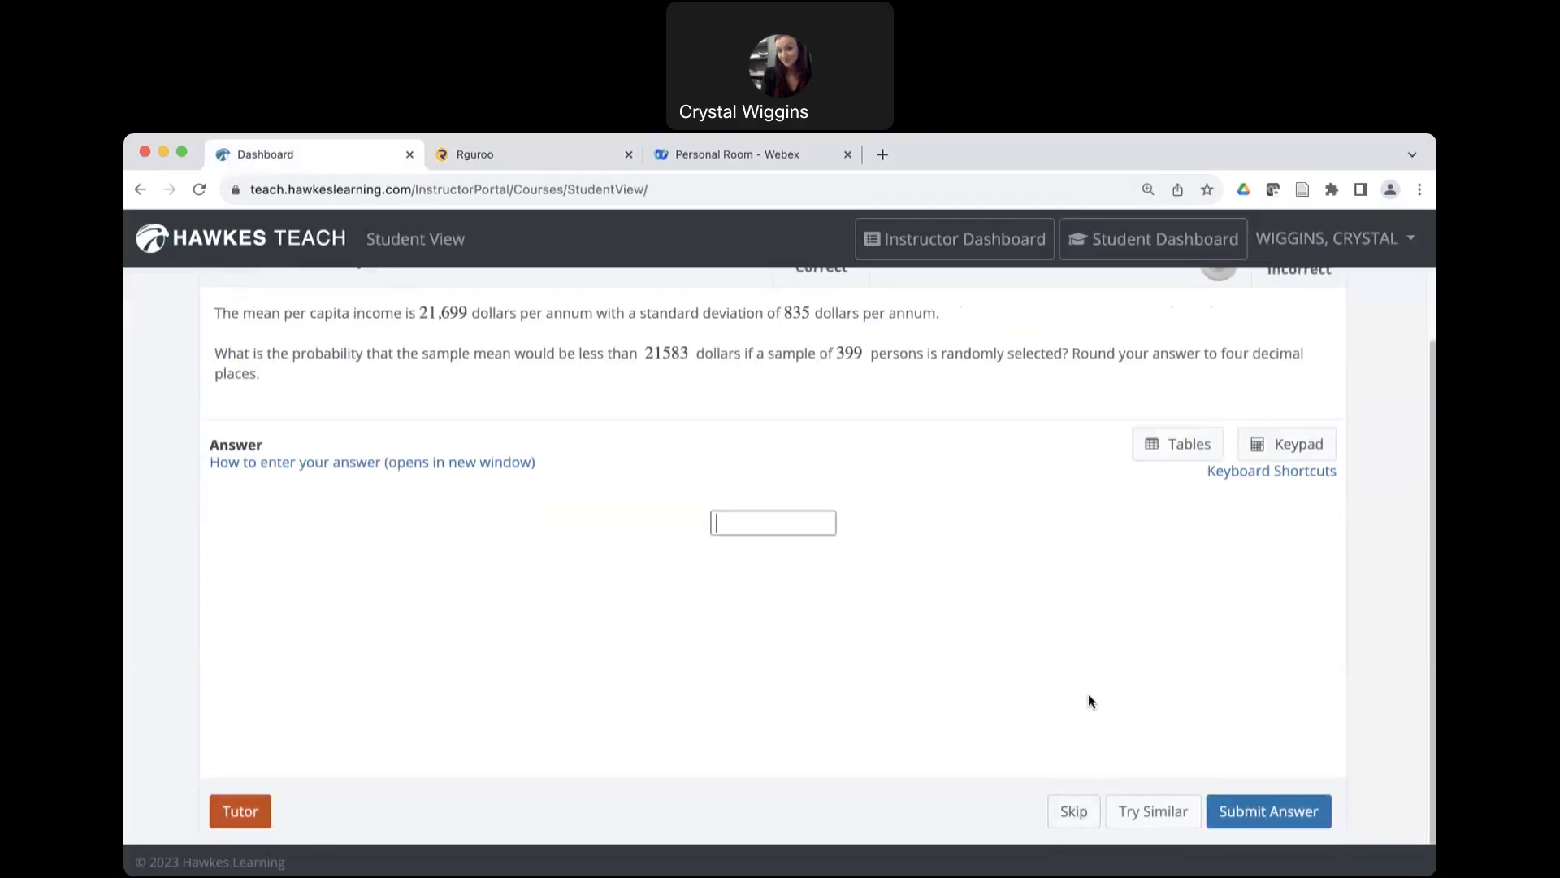
pyautogui.click(1072, 811)
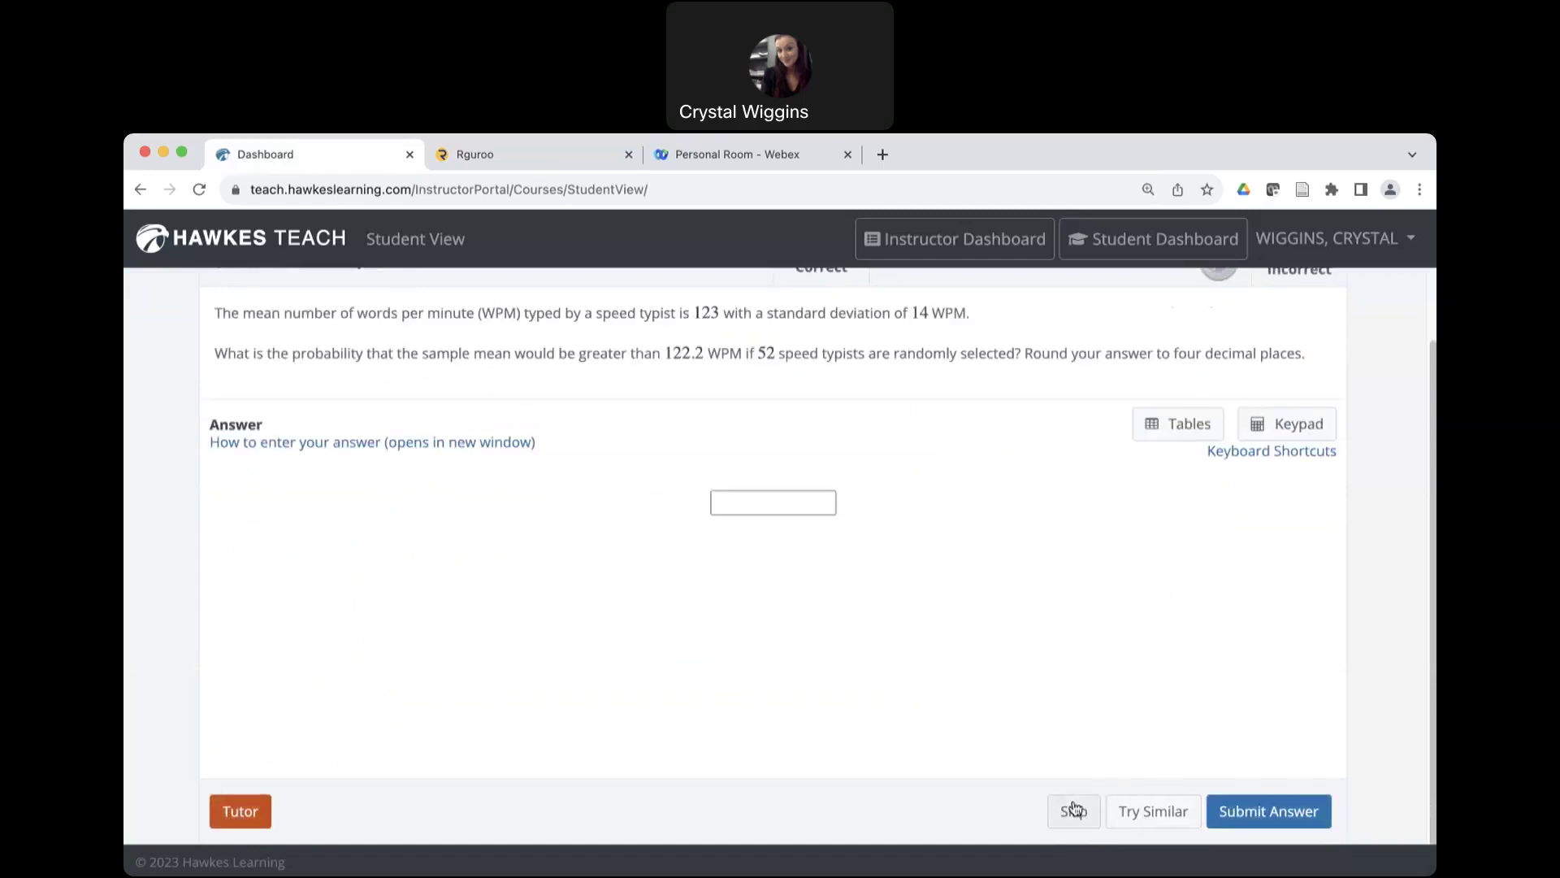
pyautogui.click(1077, 811)
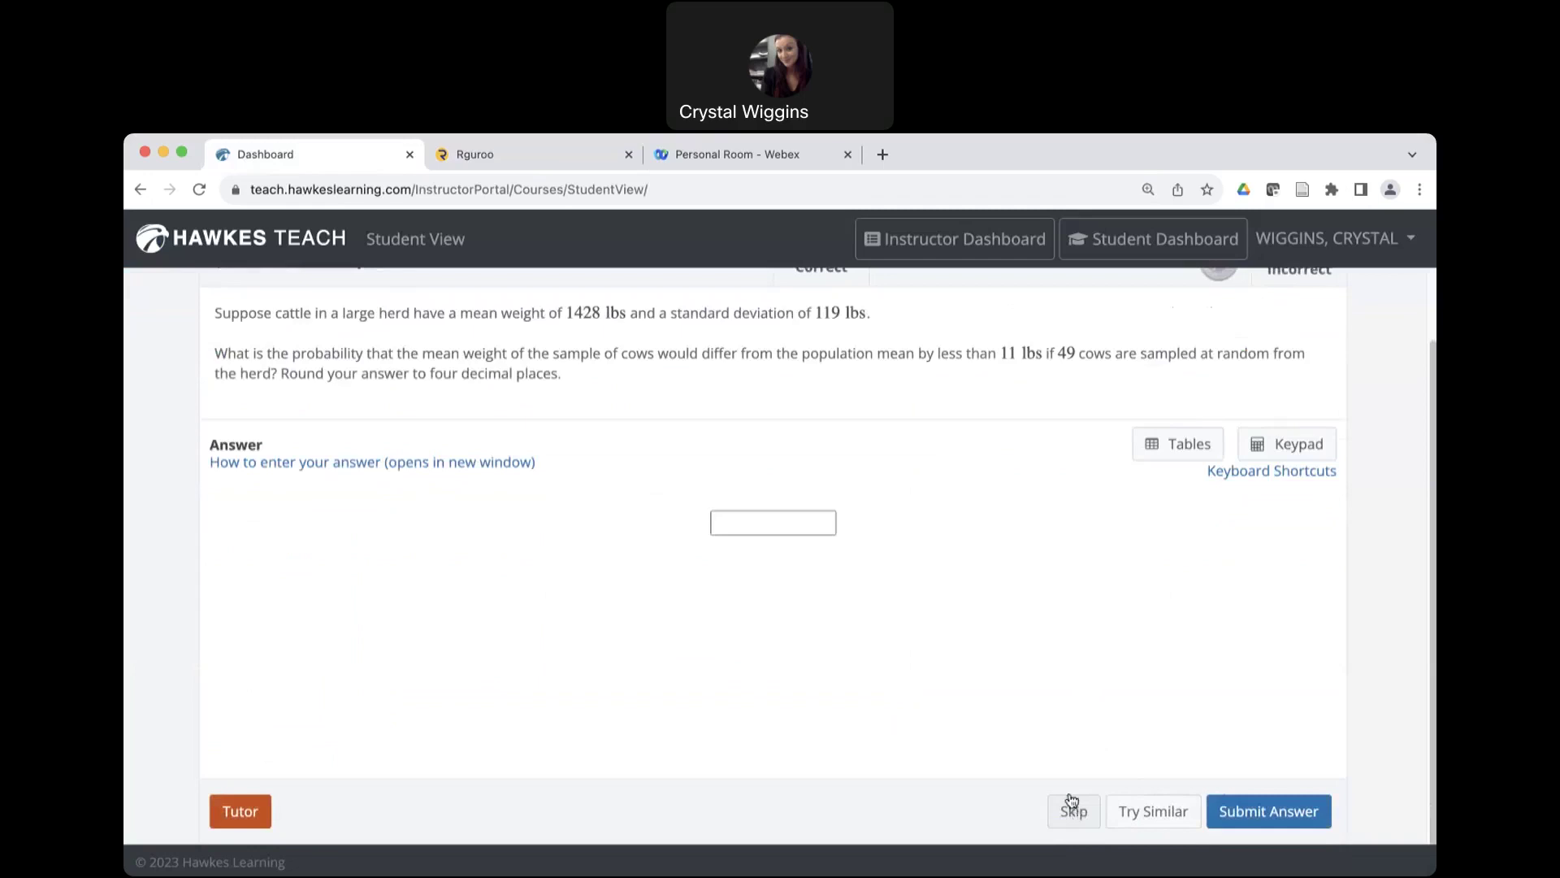
pyautogui.scroll(1, 1016, 581)
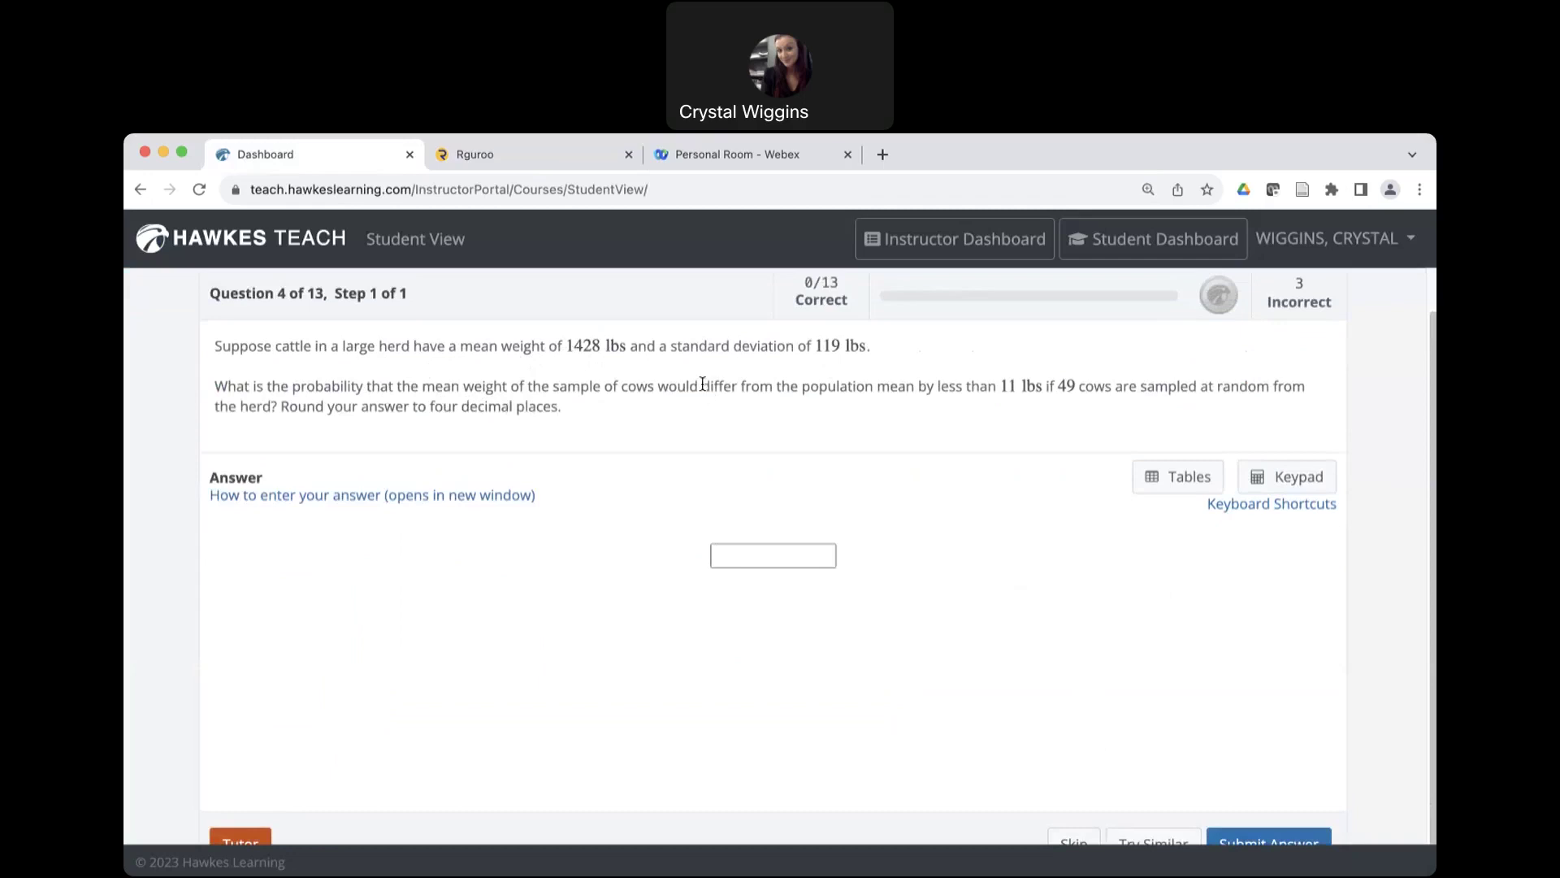
pyautogui.moveTo(704, 387); pyautogui.dragTo(772, 388)
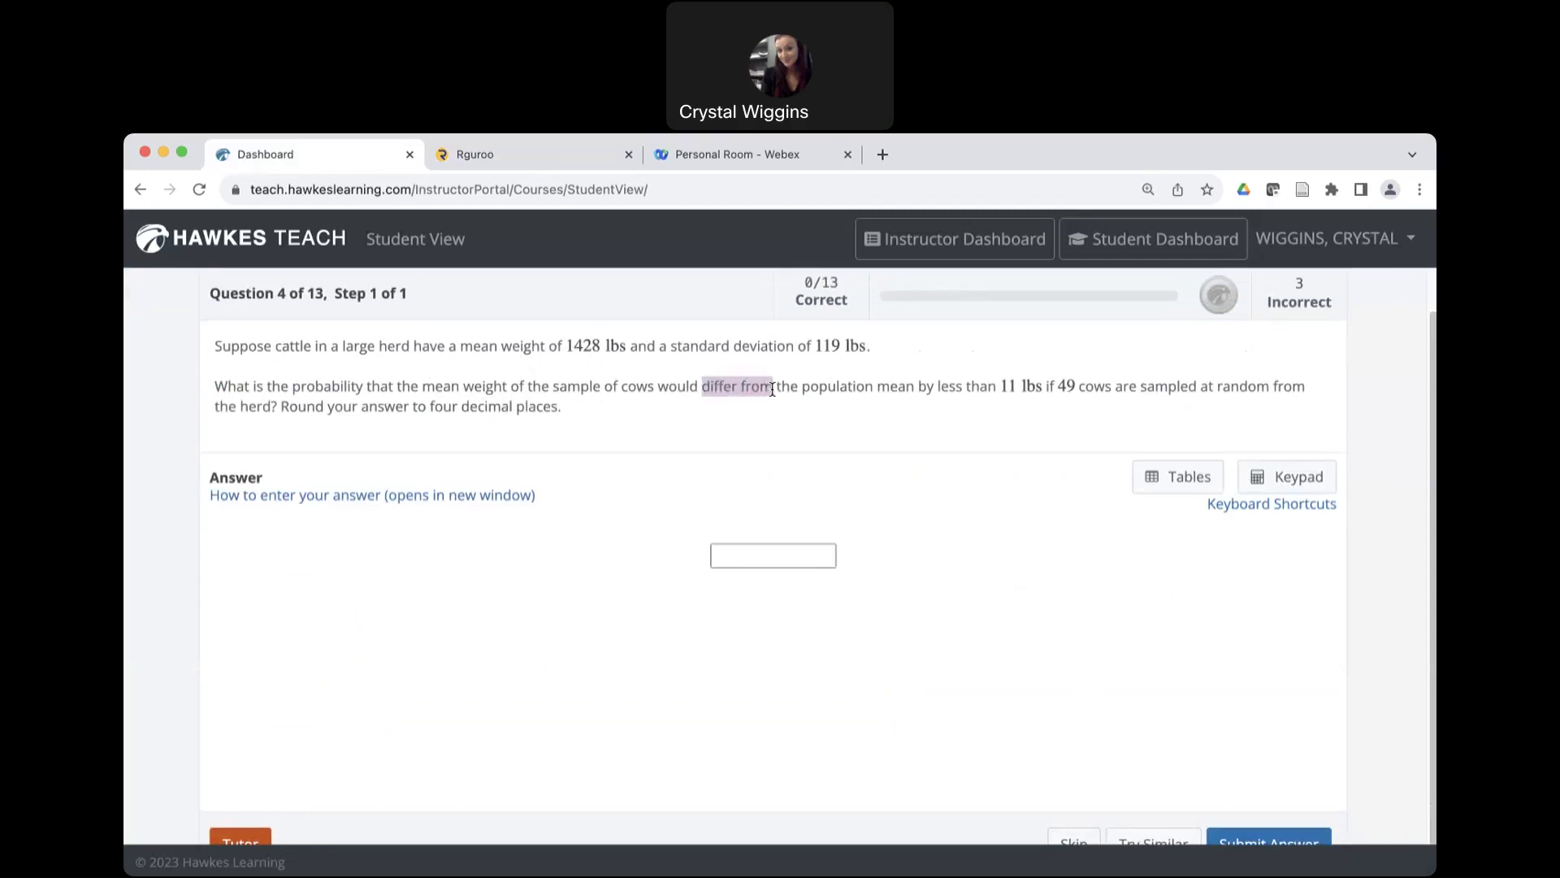
pyautogui.click(917, 389)
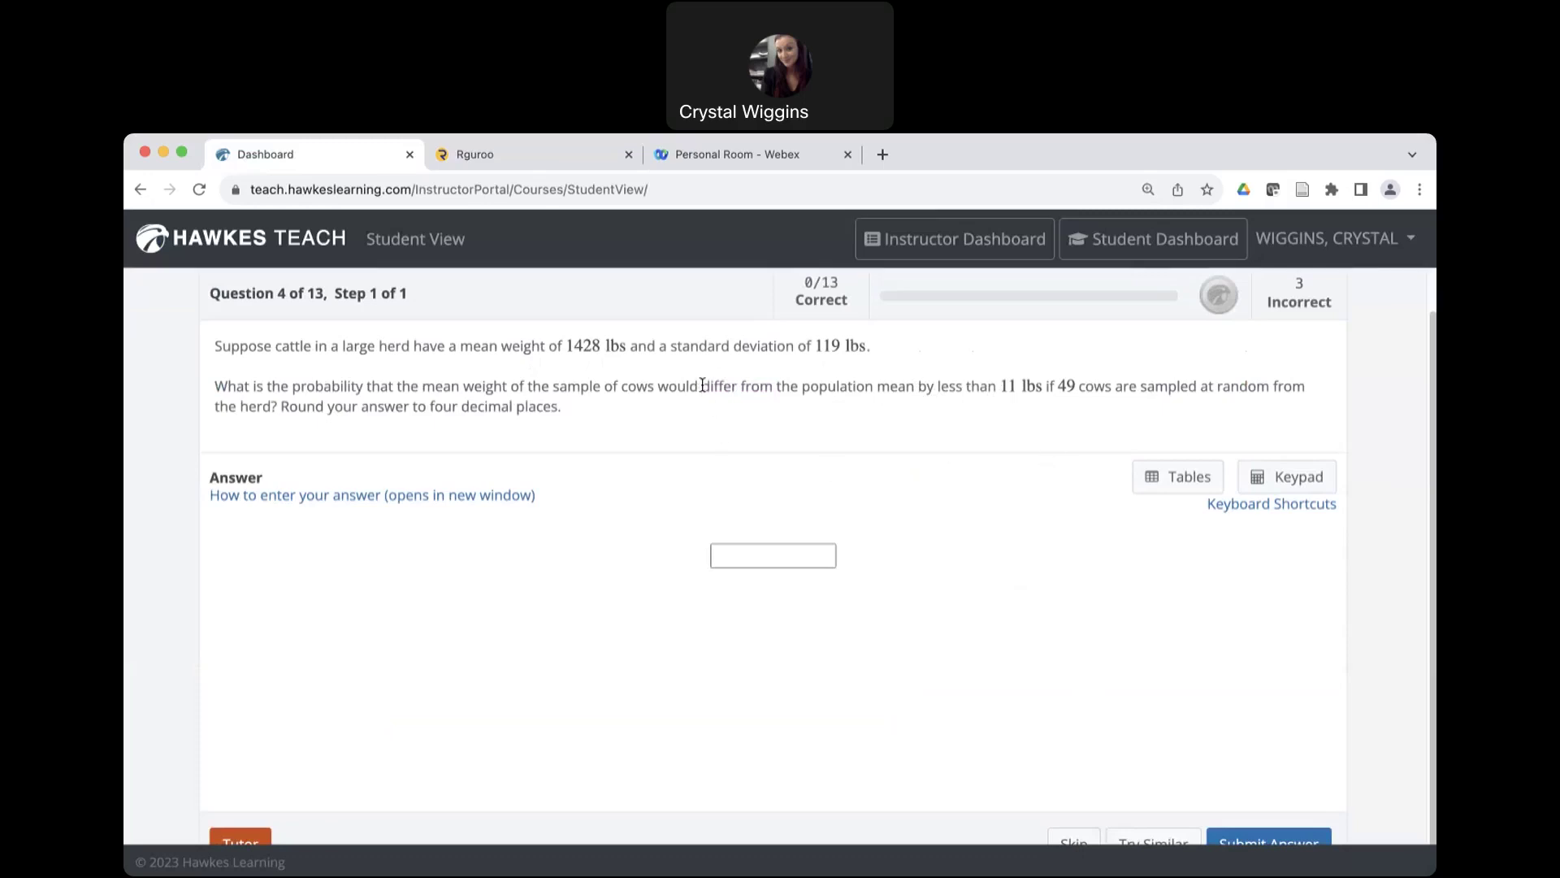
pyautogui.moveTo(702, 386); pyautogui.dragTo(774, 388)
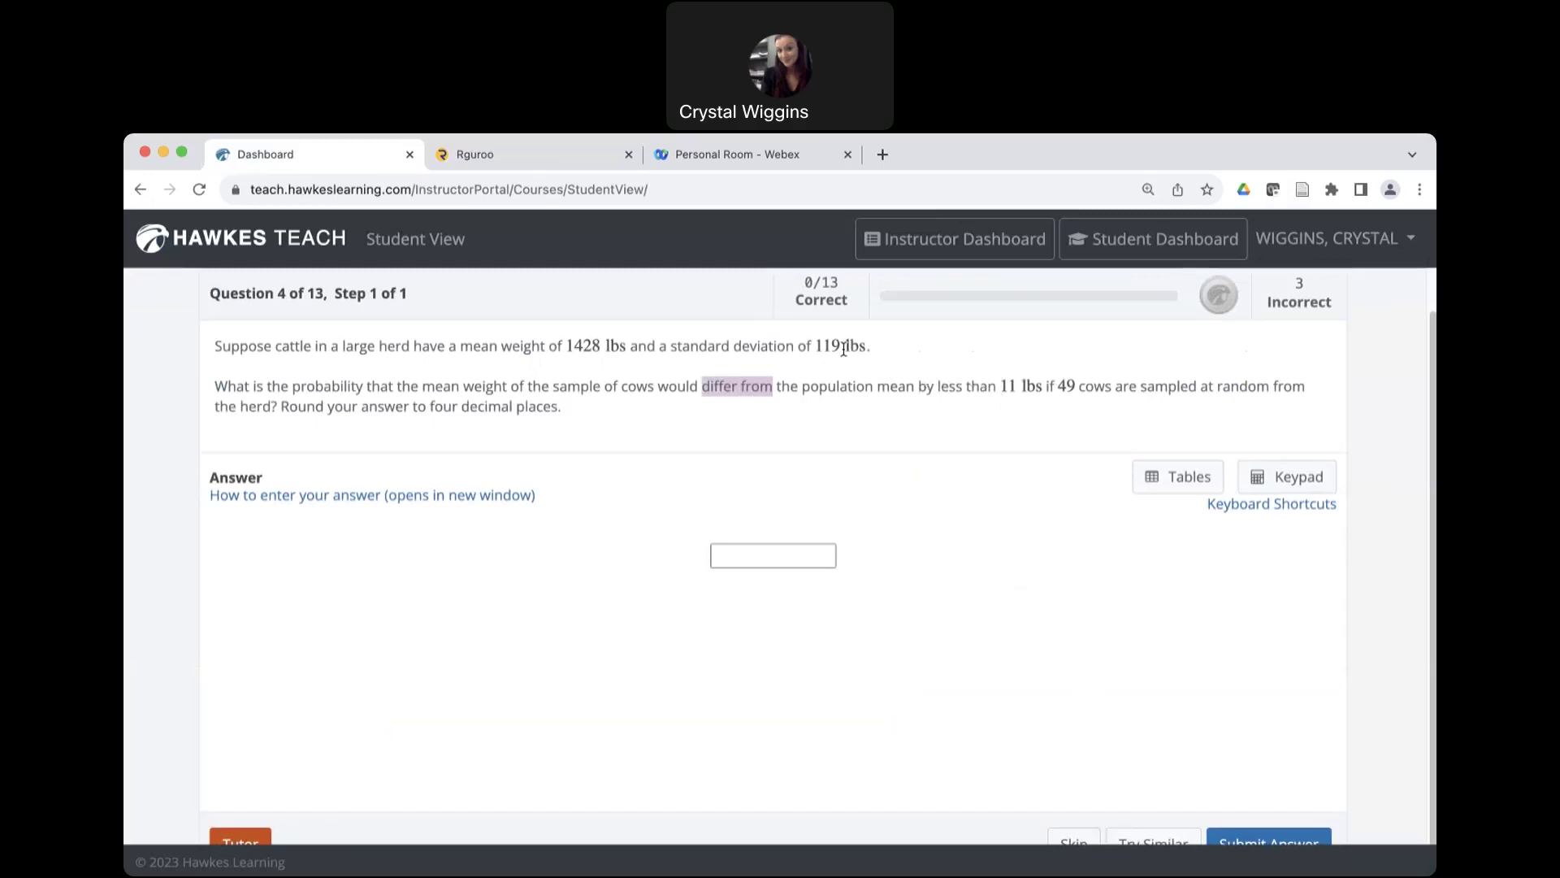
pyautogui.moveTo(814, 345); pyautogui.dragTo(845, 347)
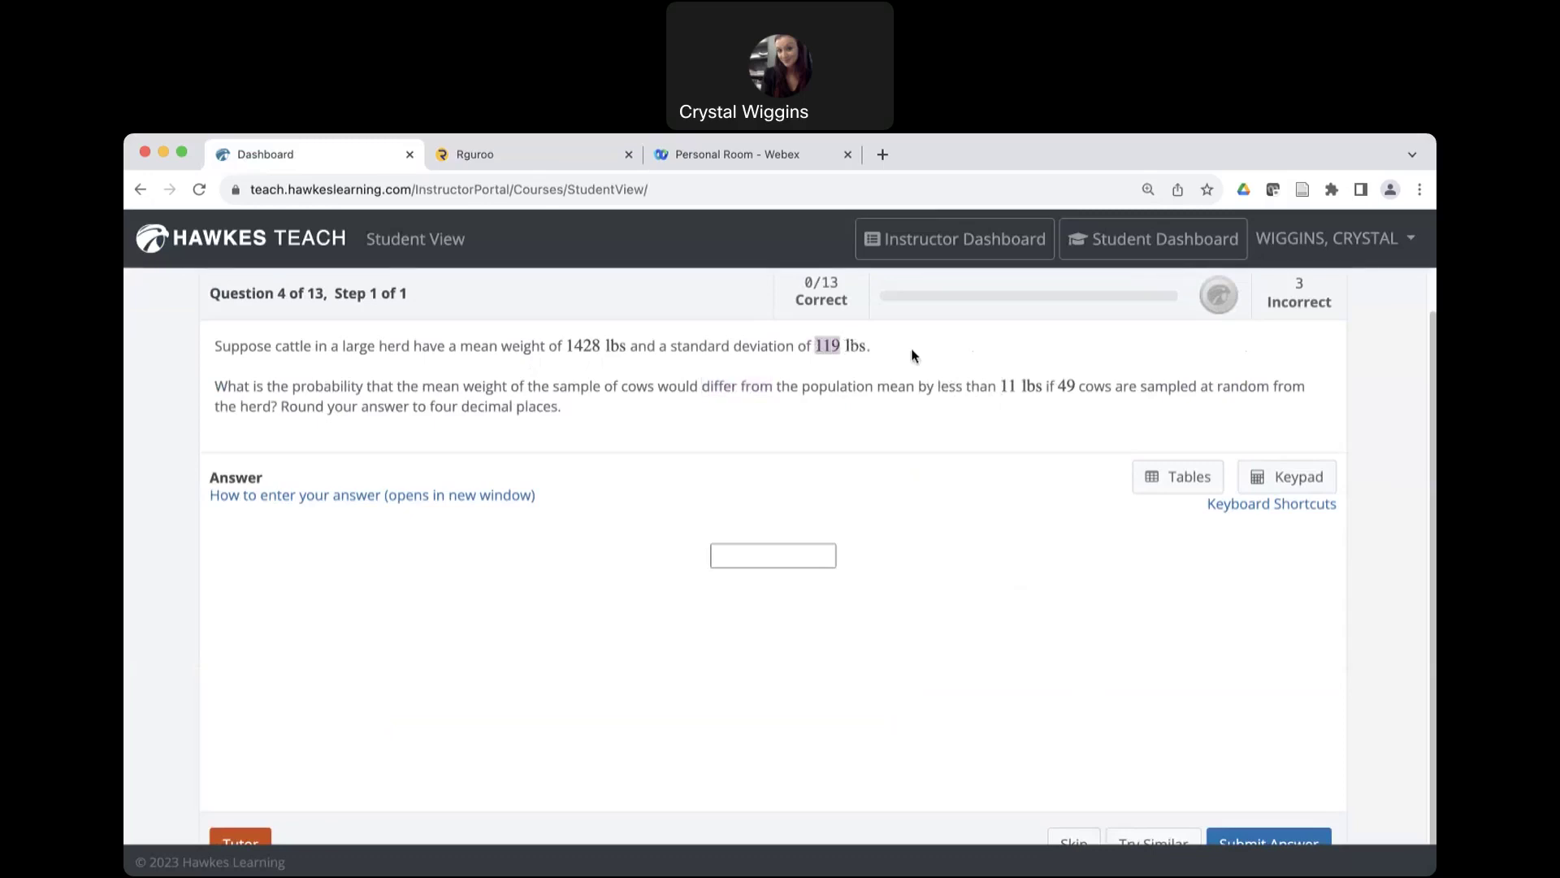
pyautogui.moveTo(1059, 387); pyautogui.dragTo(1077, 388)
# Edit the scientific calculator expression to 119/√49, giving a standard error of 17.
pyautogui.click(509, 158)
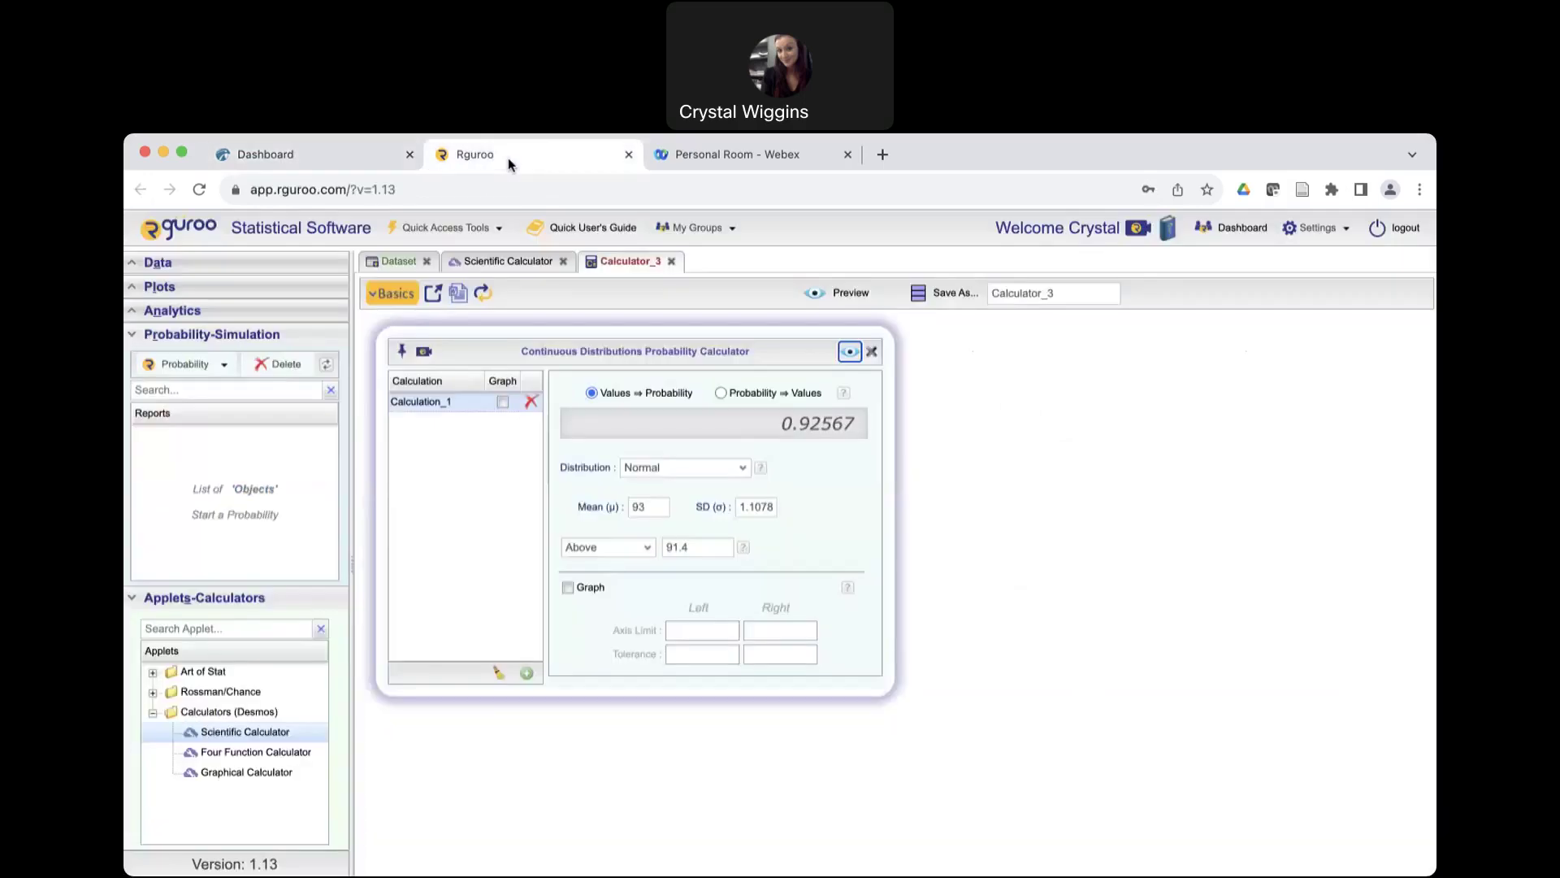
pyautogui.click(503, 261)
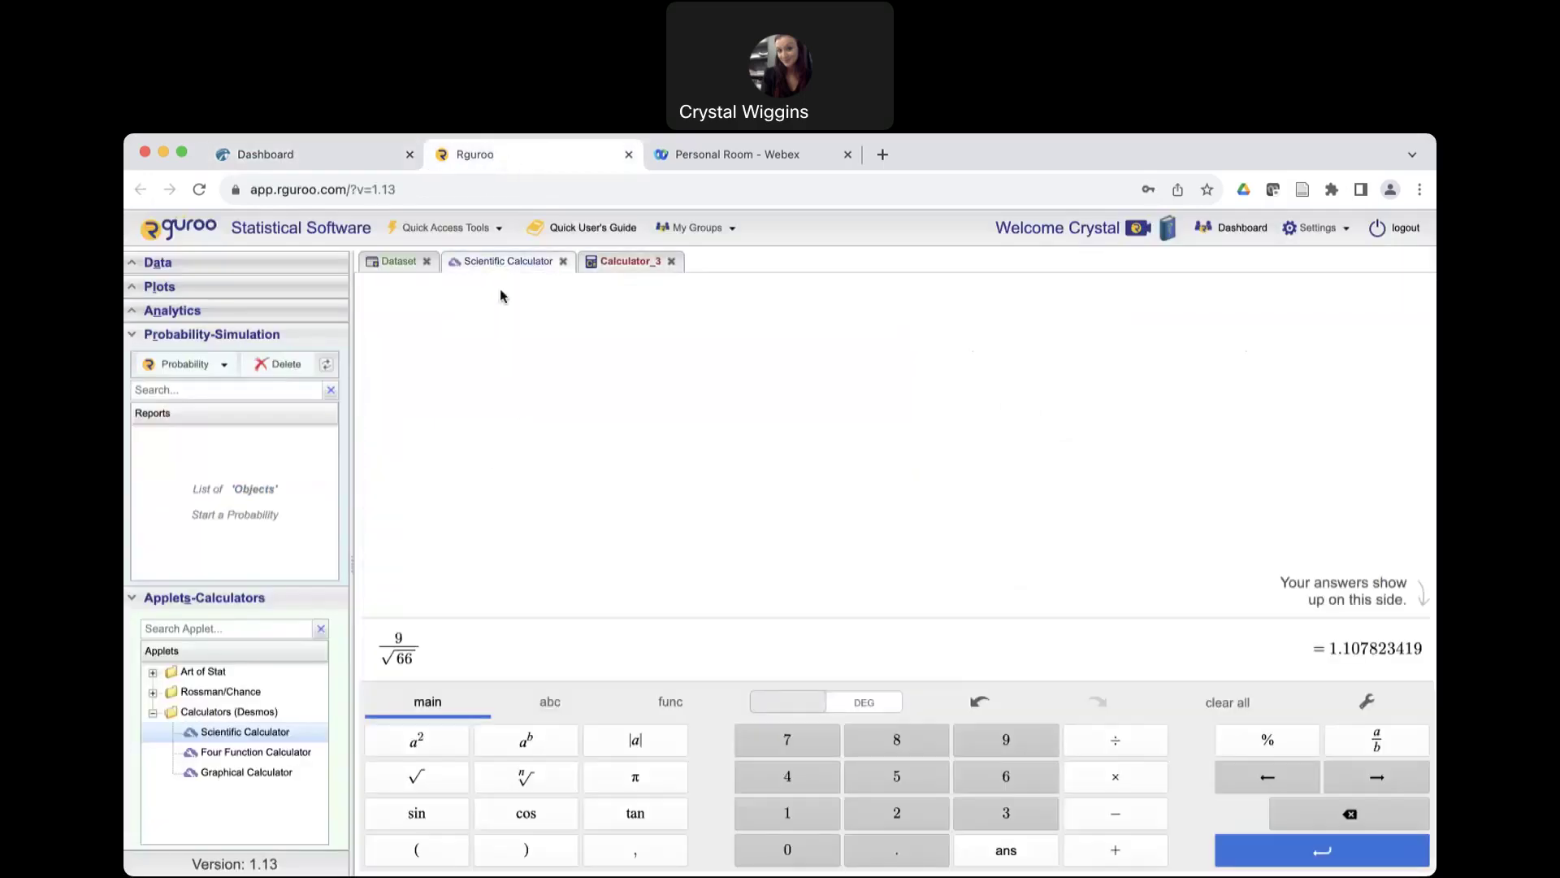
pyautogui.click(397, 638)
pyautogui.write('11')
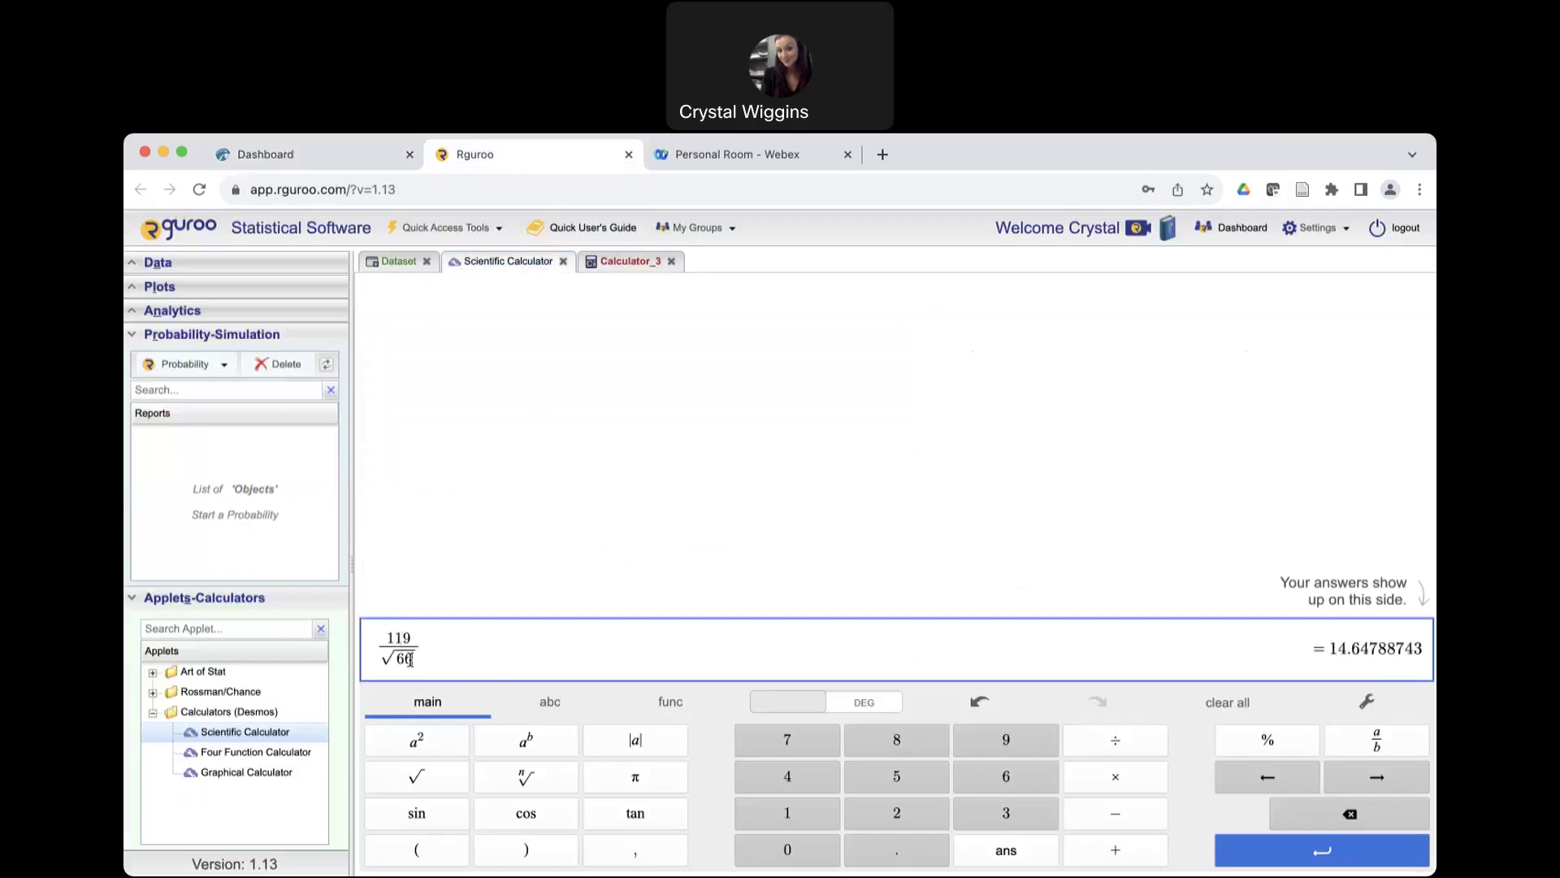
pyautogui.press('BackSpace')
pyautogui.press('BackSpace')
pyautogui.write('49')
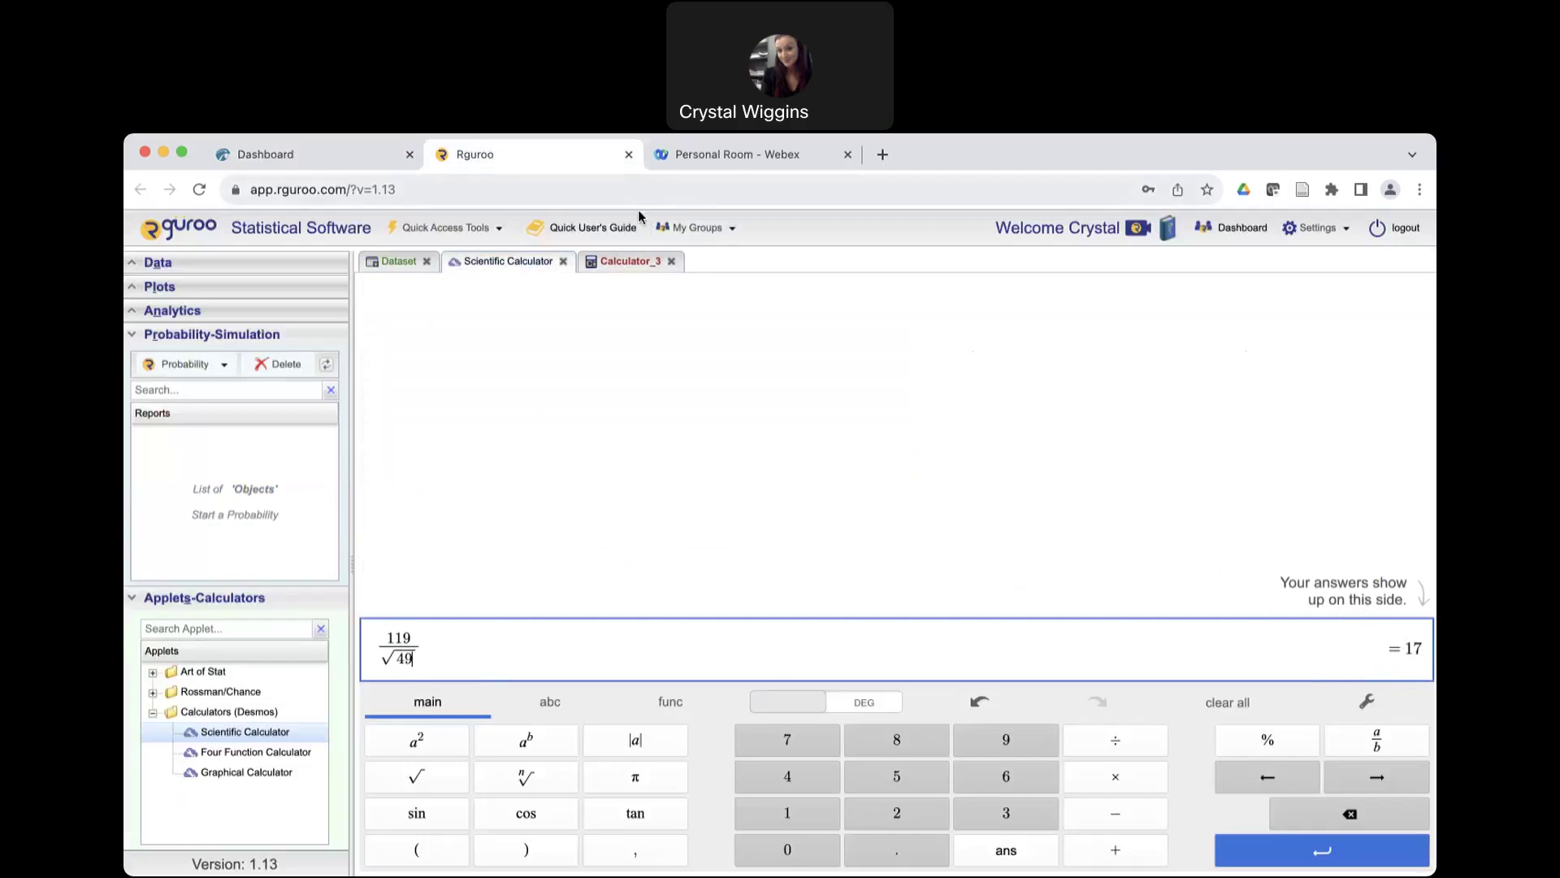
# Set the Normal calculator to mean 1428 and SD 17, with a Between region.
pyautogui.click(621, 264)
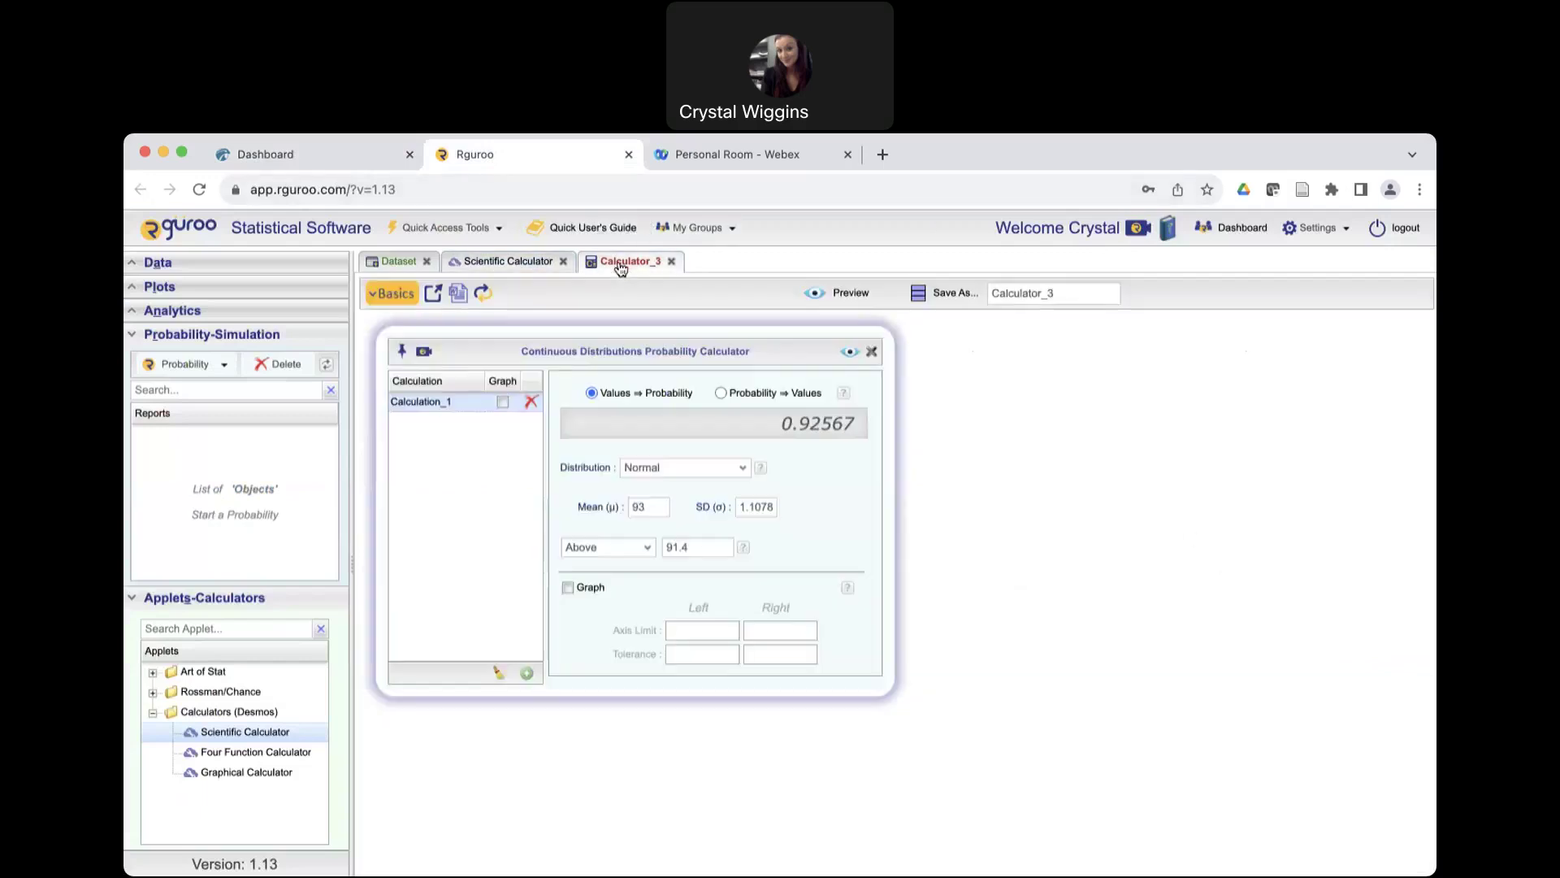
pyautogui.doubleClick(740, 507)
pyautogui.press('BackSpace')
pyautogui.write('17')
pyautogui.click(374, 157)
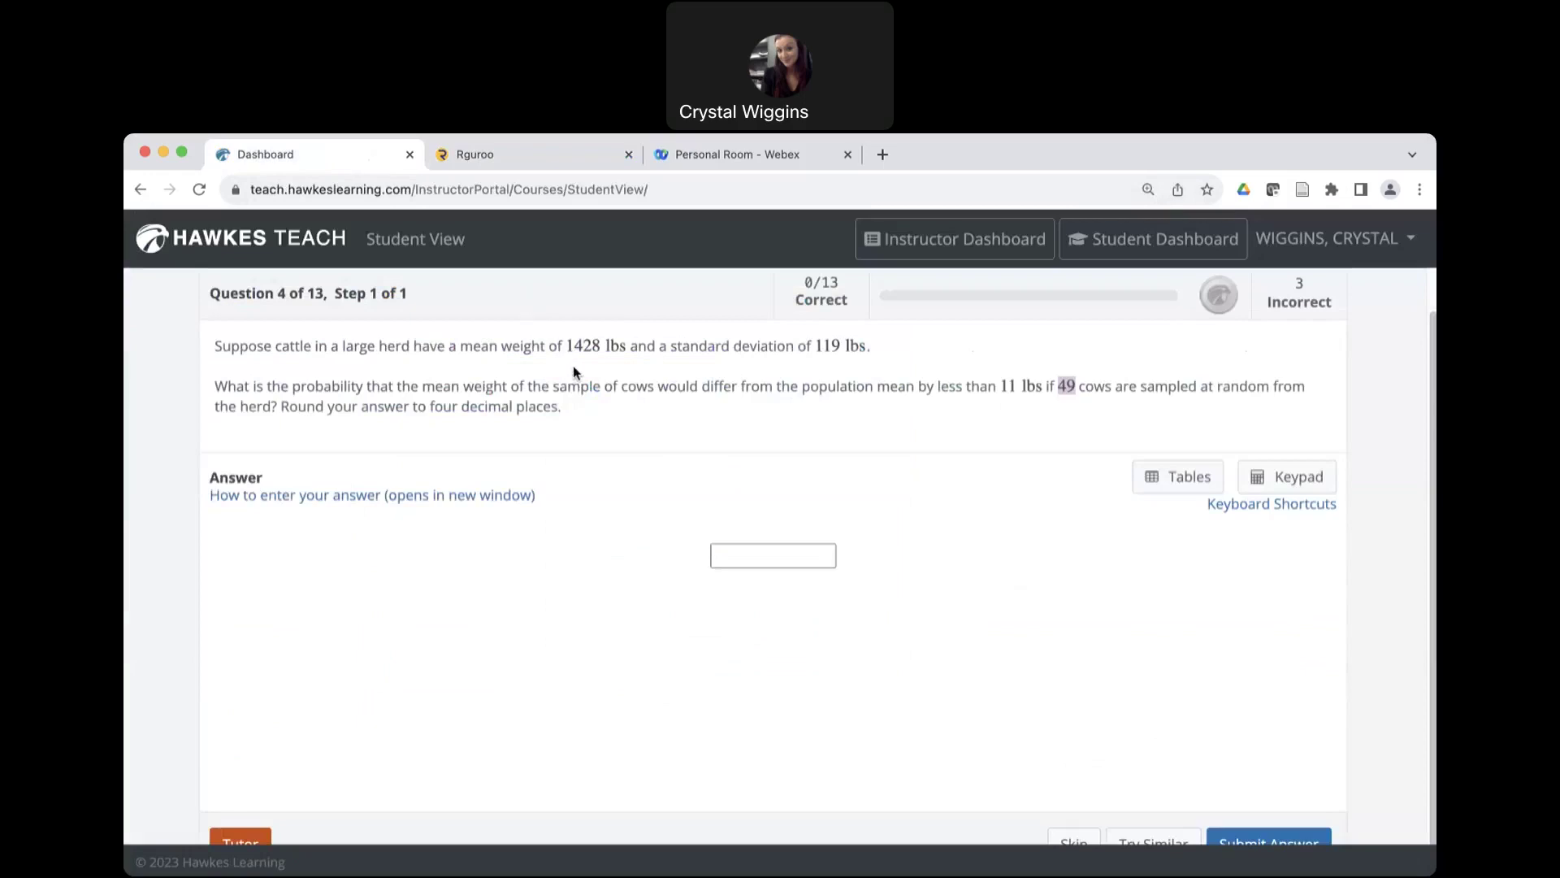
pyautogui.click(521, 160)
pyautogui.moveTo(650, 507); pyautogui.dragTo(630, 510)
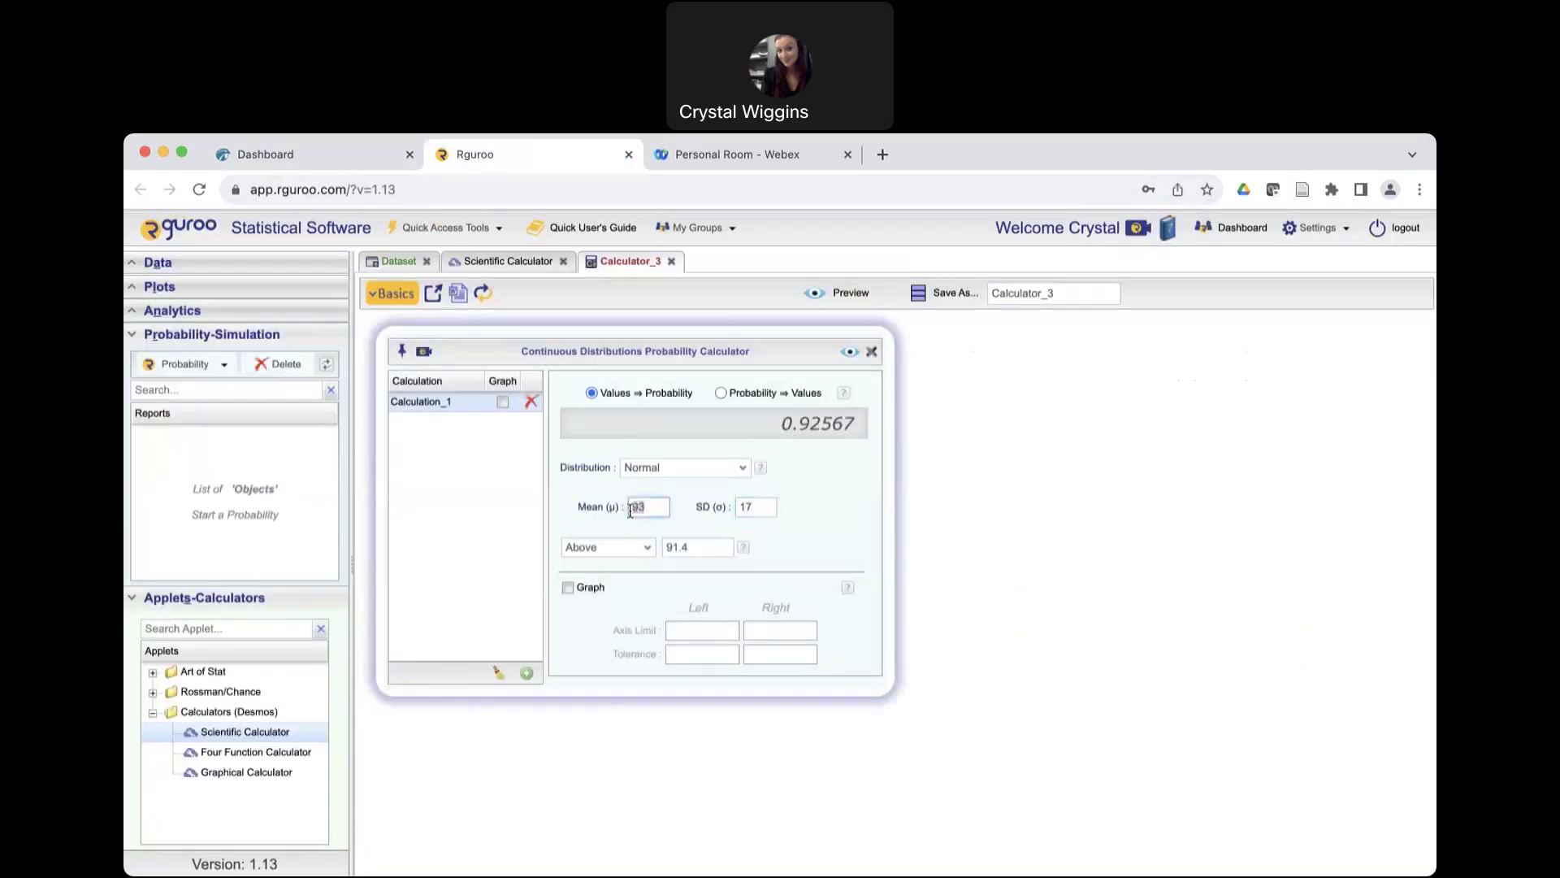
pyautogui.write('1428')
pyautogui.click(651, 555)
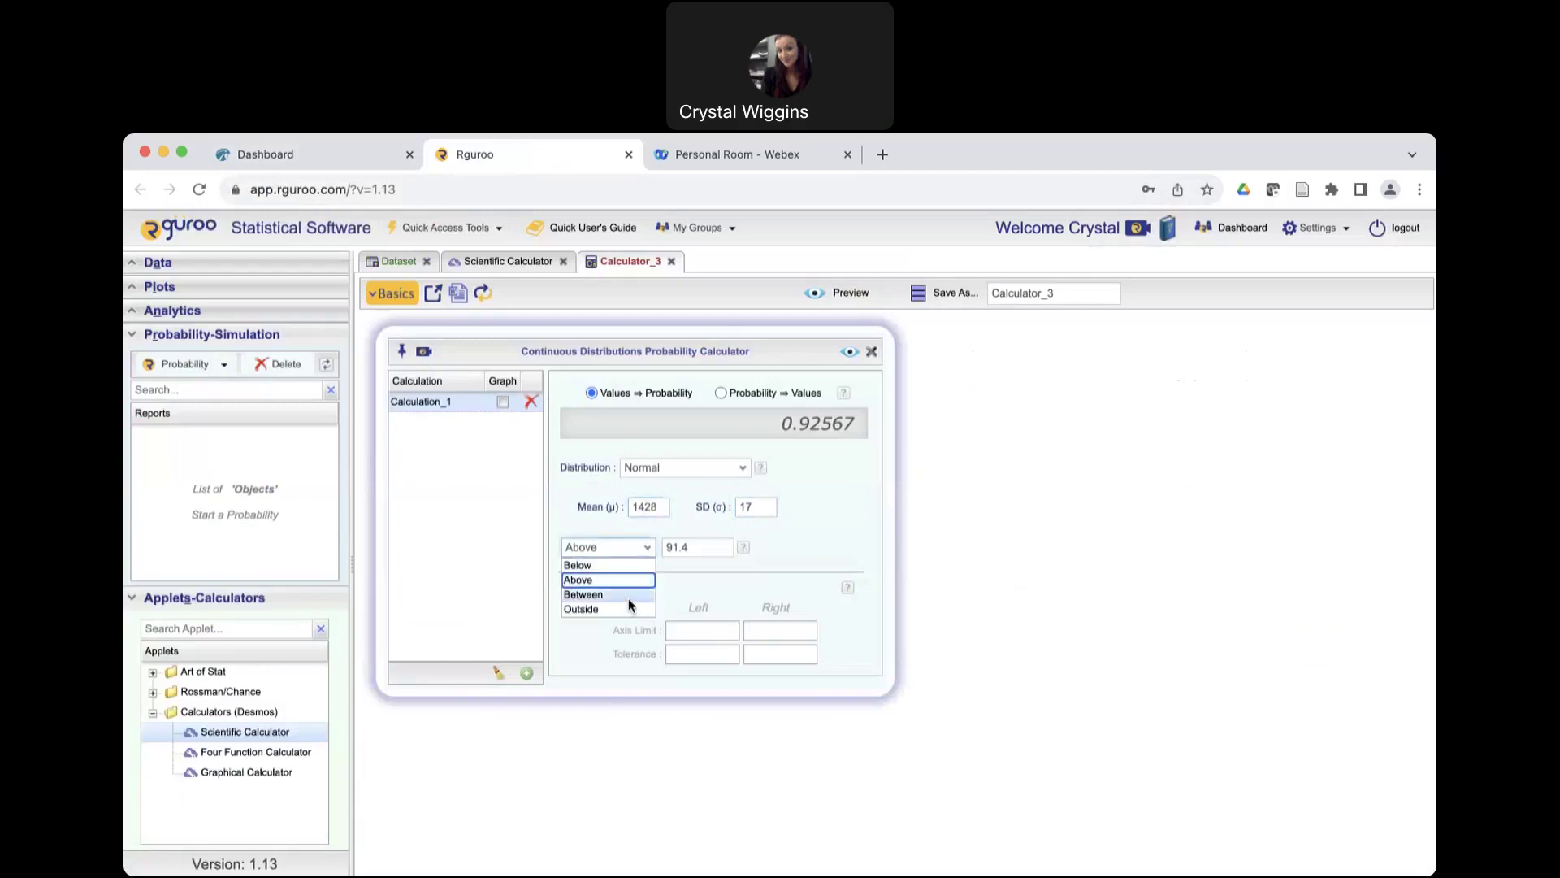
pyautogui.click(627, 598)
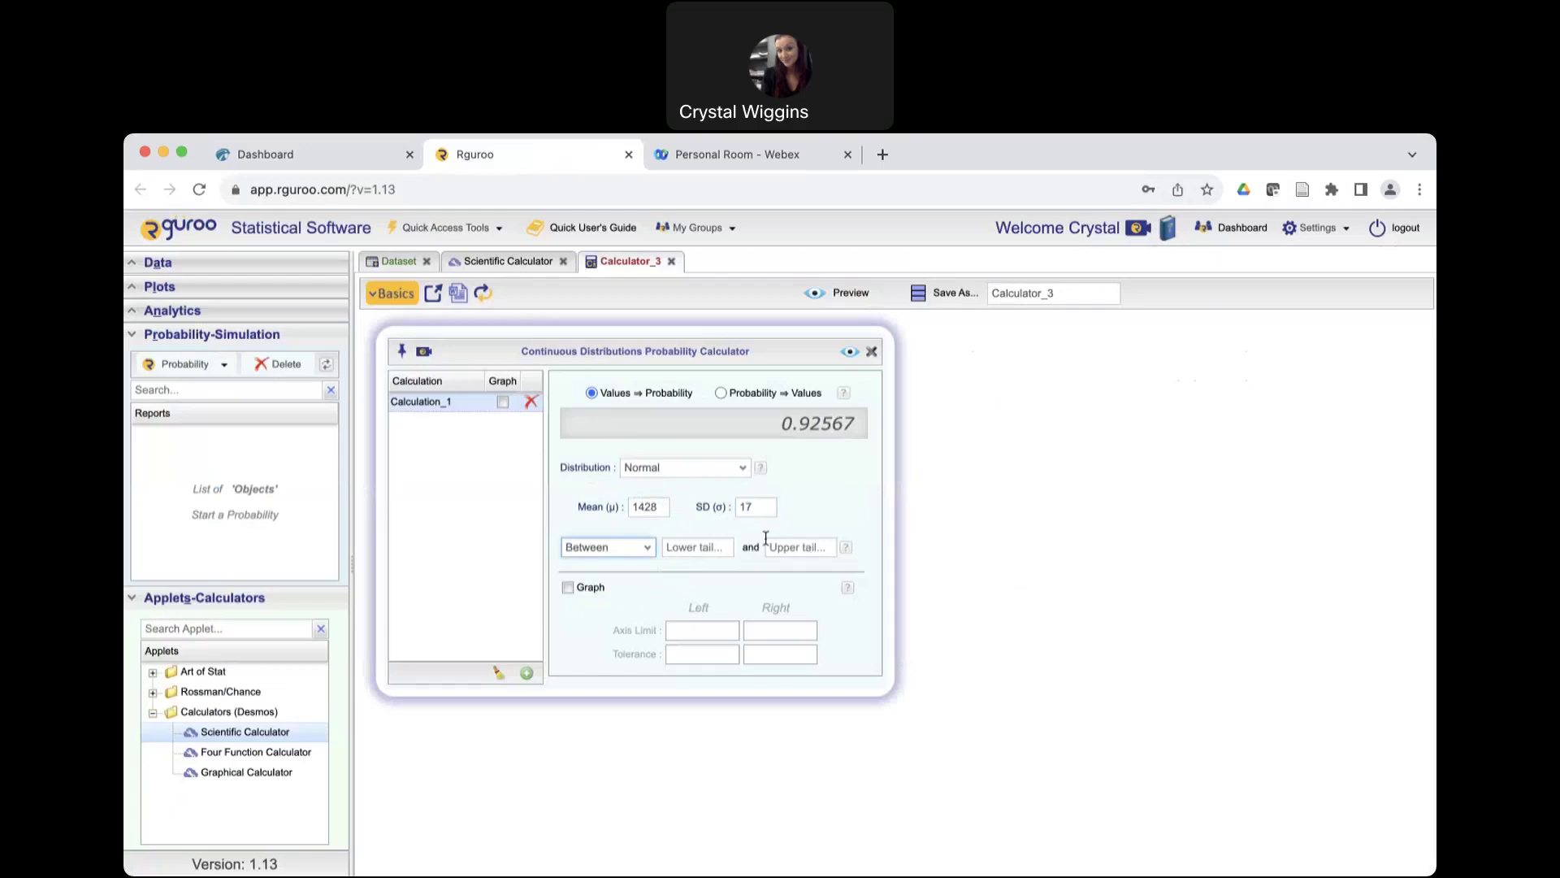
pyautogui.click(363, 159)
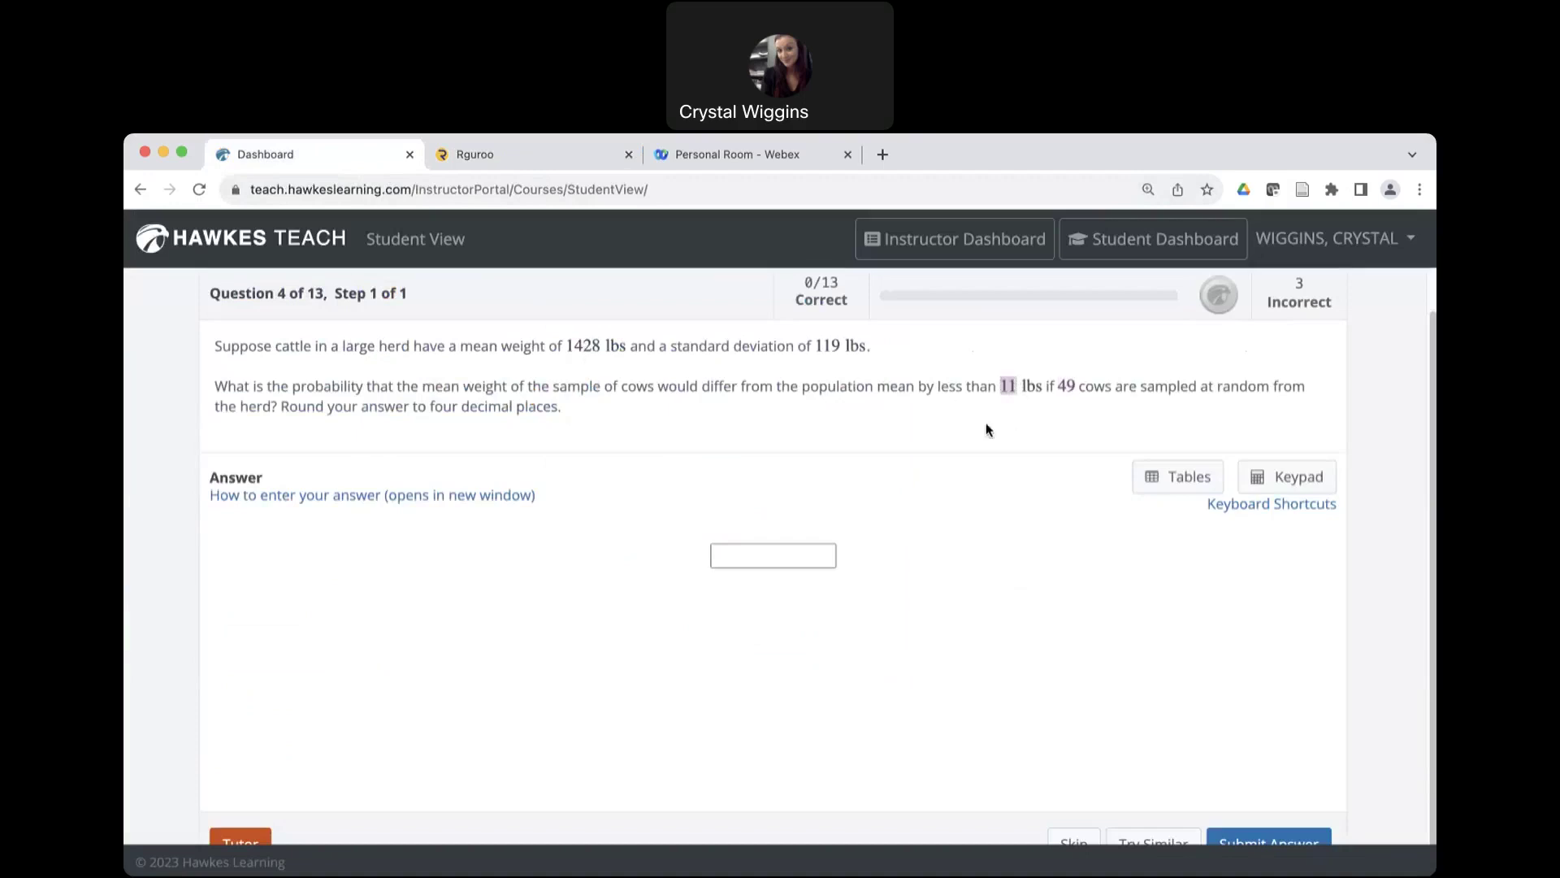
# Compute 1428-11 and enter 1417 as the lower bound.
pyautogui.click(500, 153)
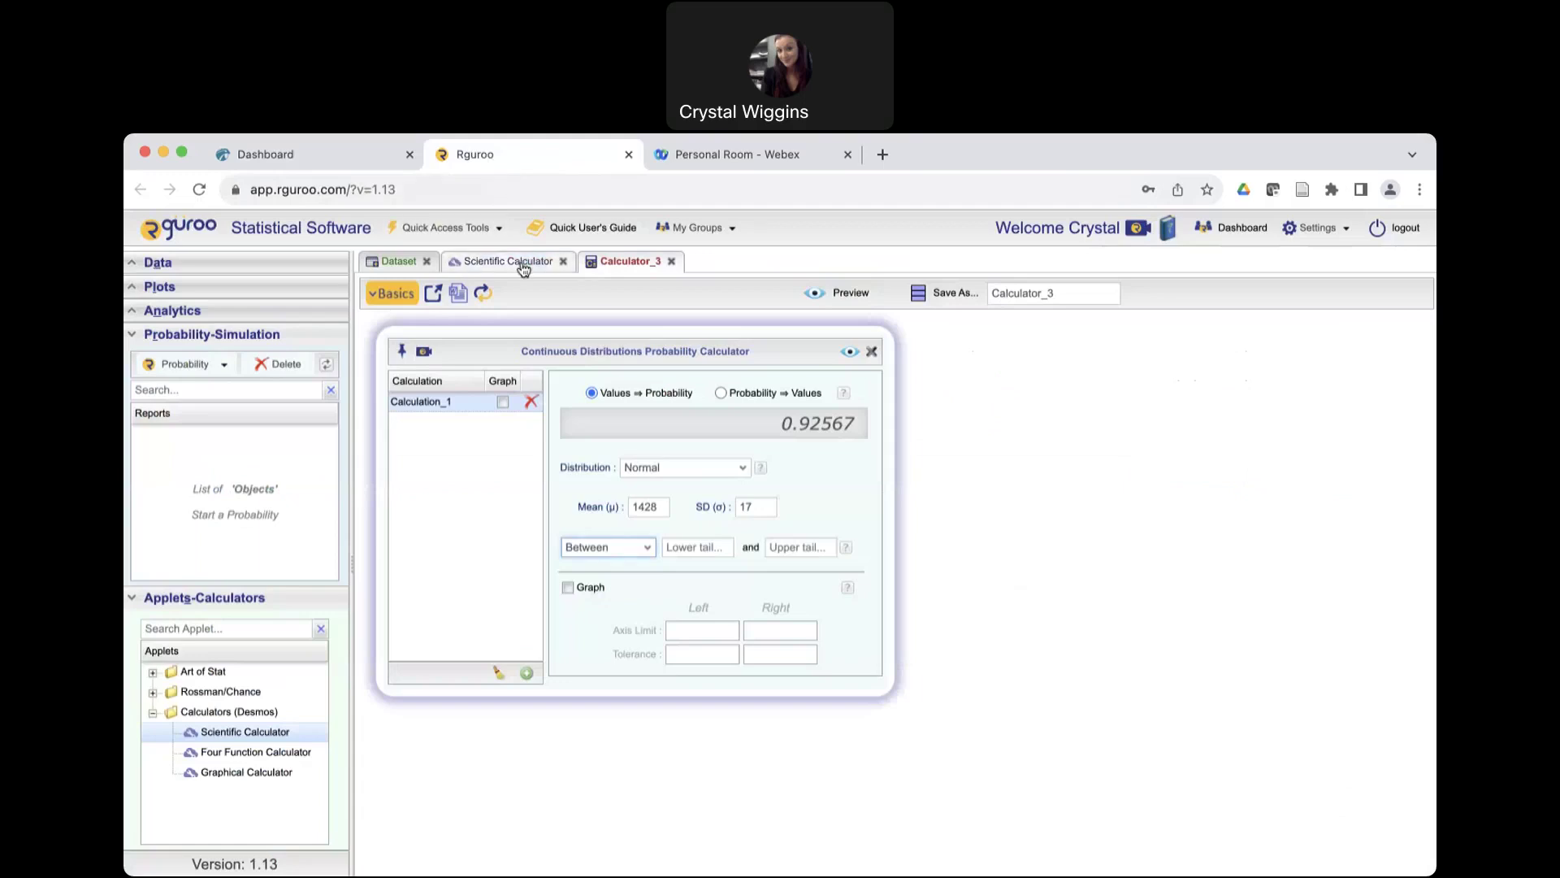
pyautogui.click(523, 269)
pyautogui.click(453, 655)
pyautogui.press('Return')
pyautogui.write('14')
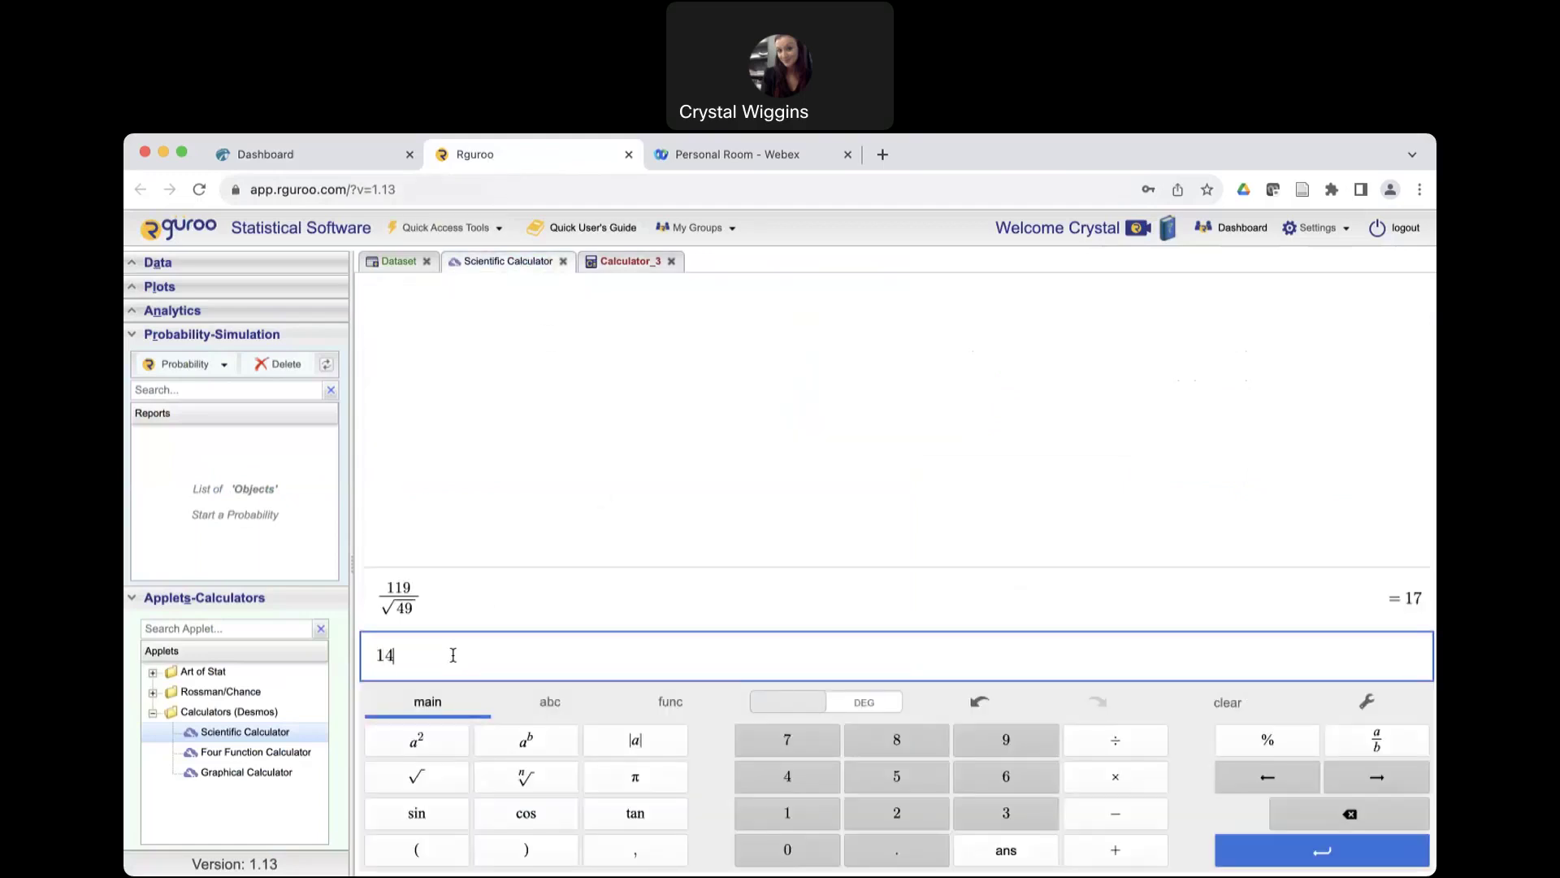
pyautogui.write('28')
pyautogui.write('-11')
pyautogui.click(618, 261)
pyautogui.click(690, 549)
pyautogui.write('1417')
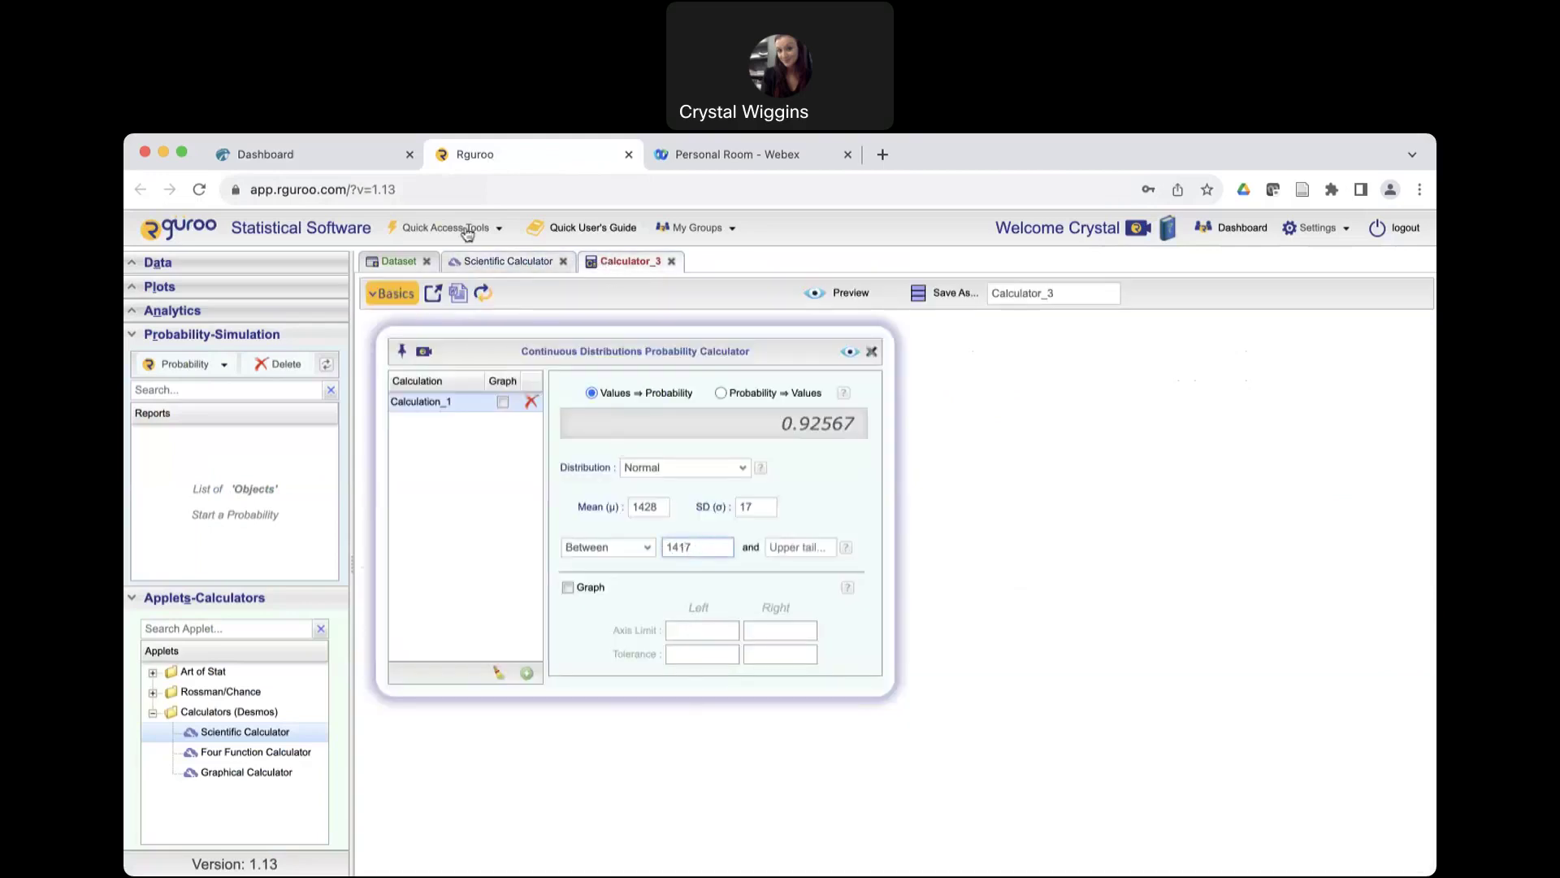
# Compute 1428 + 11 and enter 1439 as the upper bound.
pyautogui.click(518, 266)
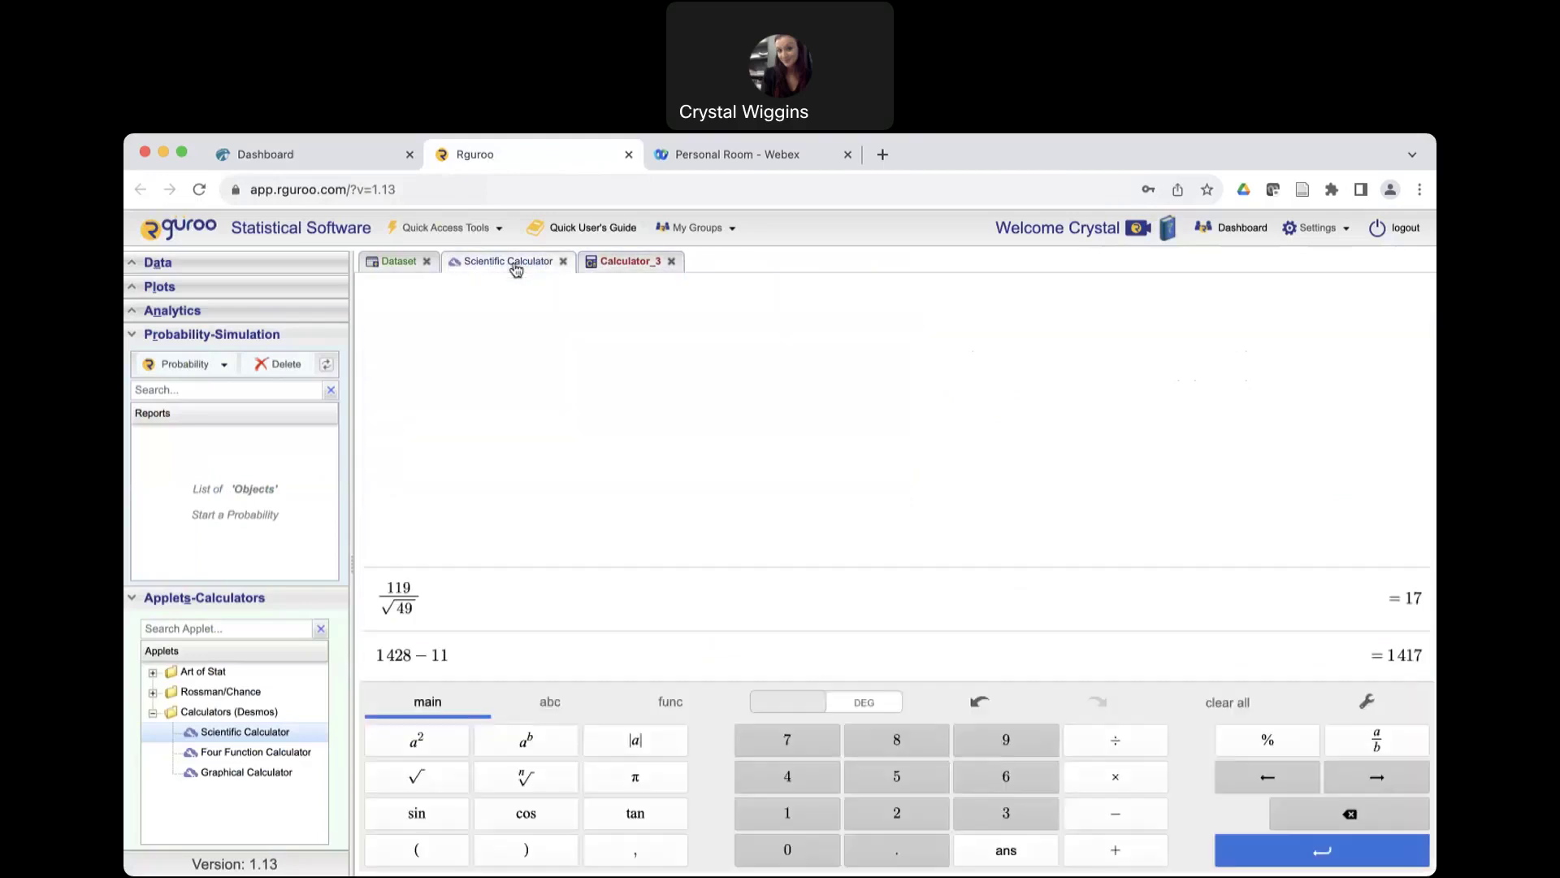
pyautogui.click(478, 655)
pyautogui.press('Return')
pyautogui.write('1428 + 11')
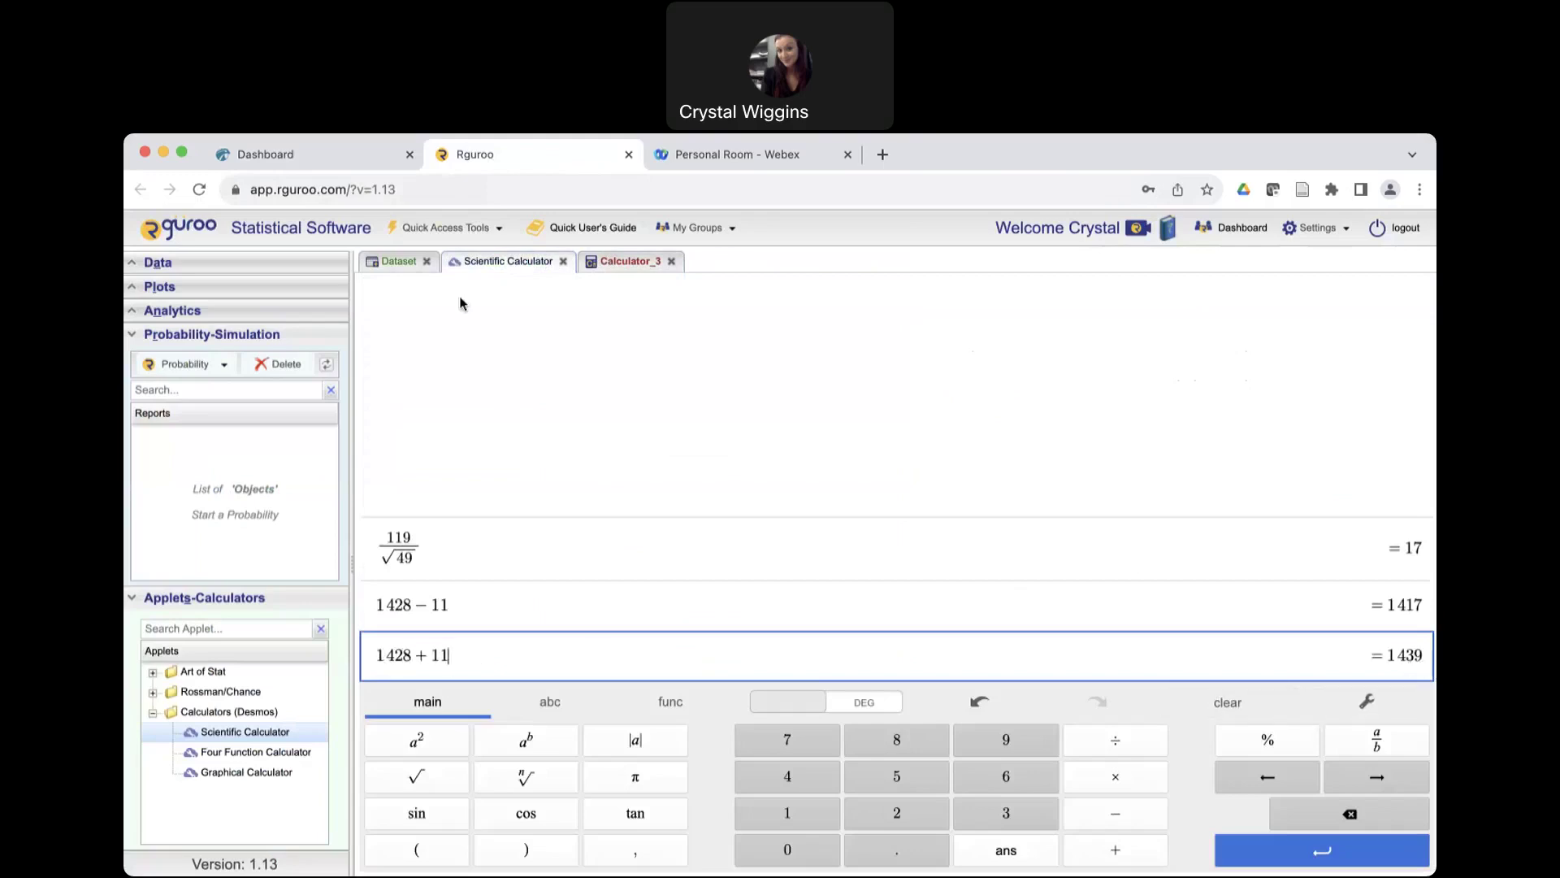
pyautogui.click(617, 262)
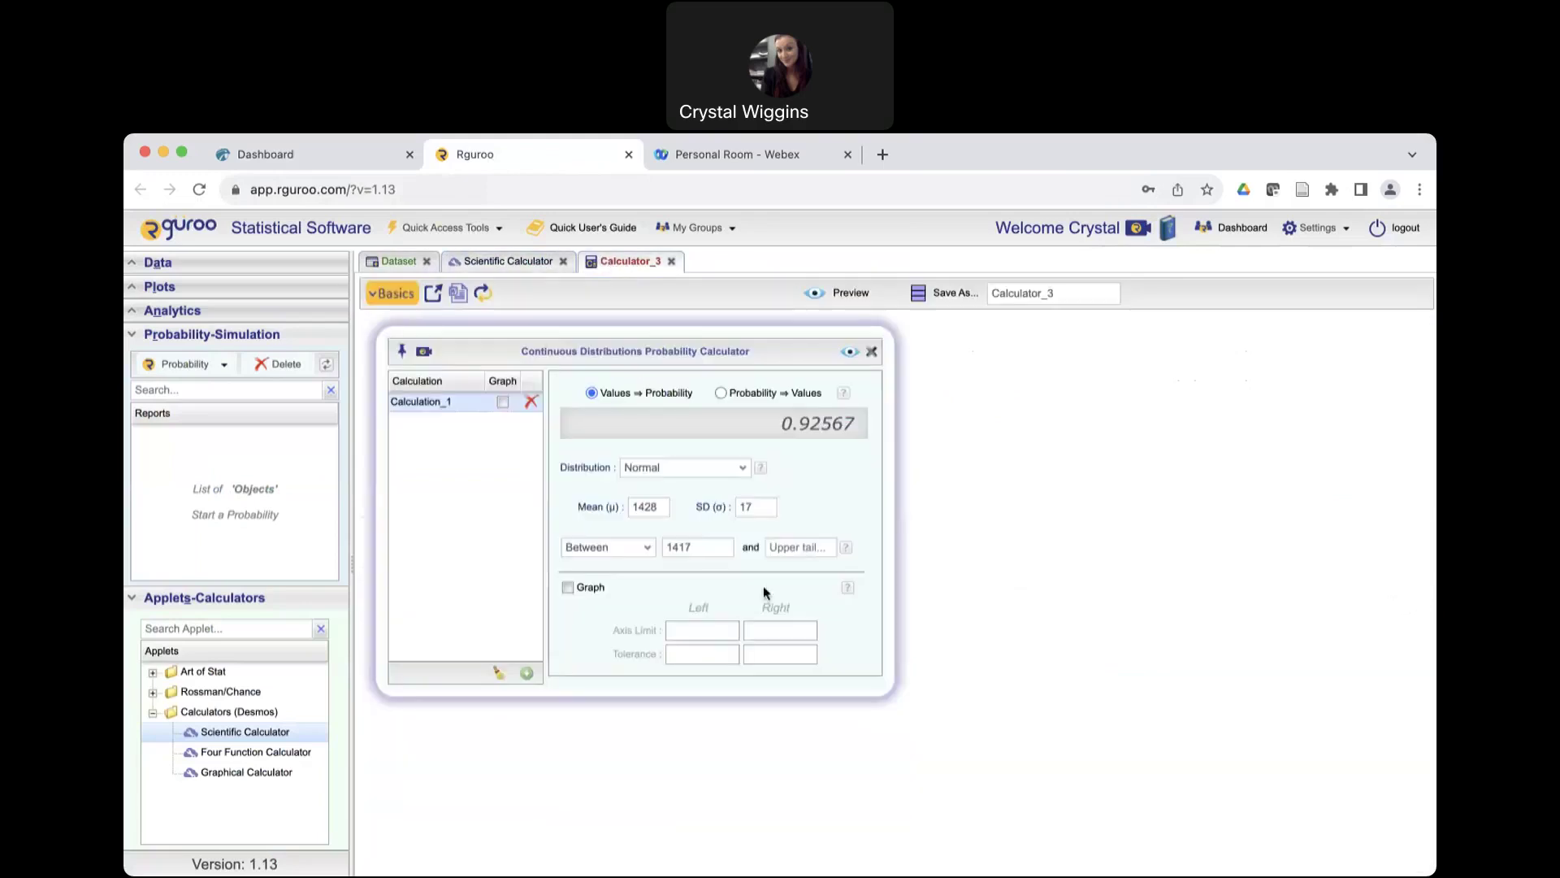
pyautogui.click(787, 550)
pyautogui.write('1439')
# Preview the between-1417-and-1439 probability, 0.48241, and check it against the cattle question.
pyautogui.click(851, 352)
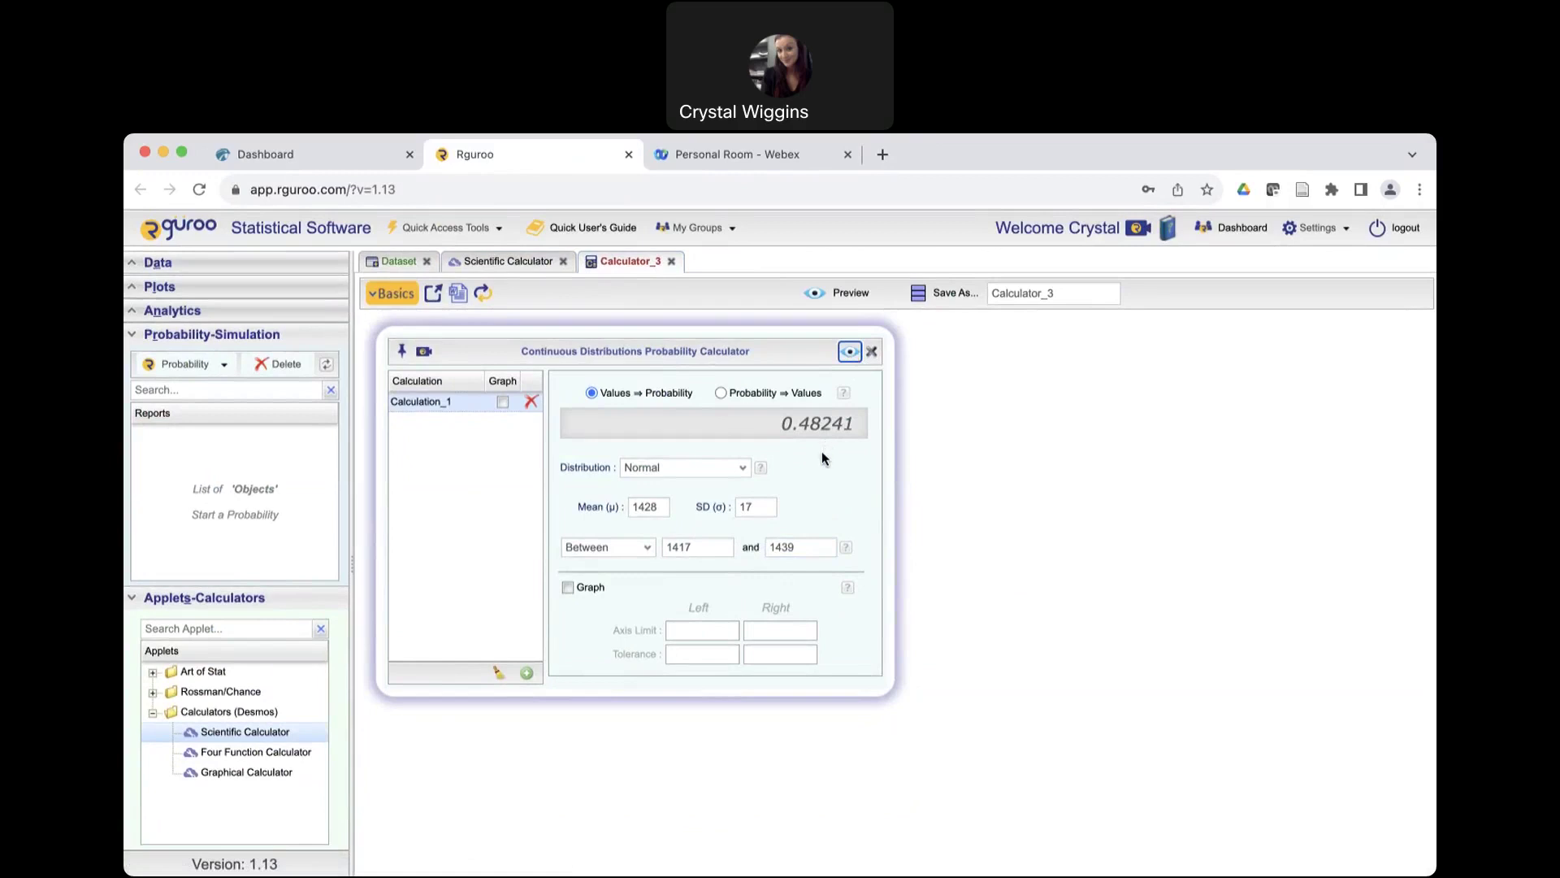
pyautogui.click(329, 154)
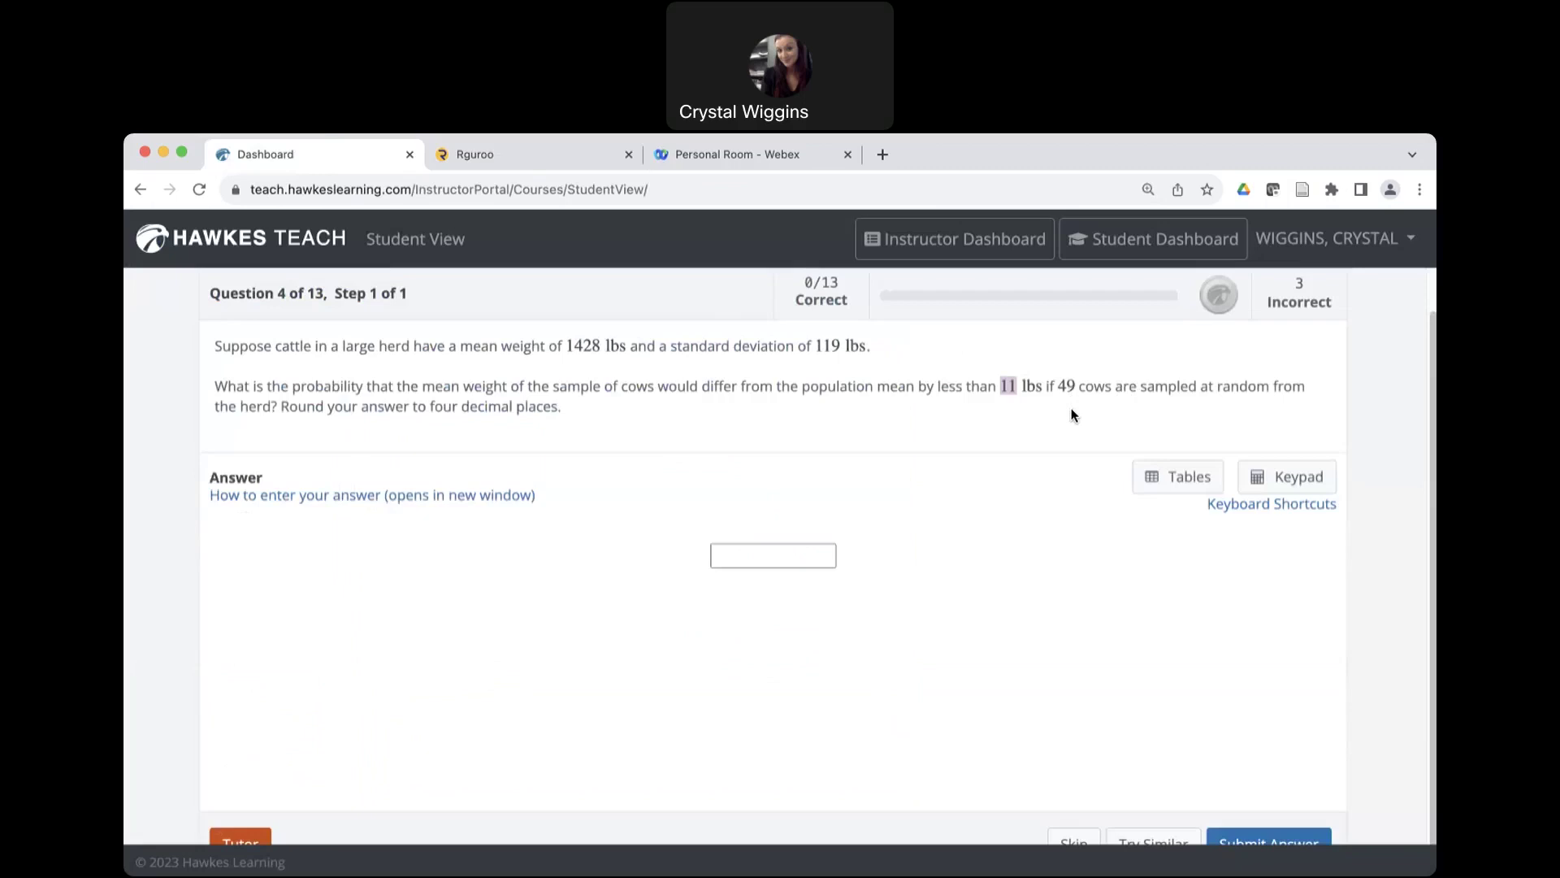
pyautogui.click(541, 154)
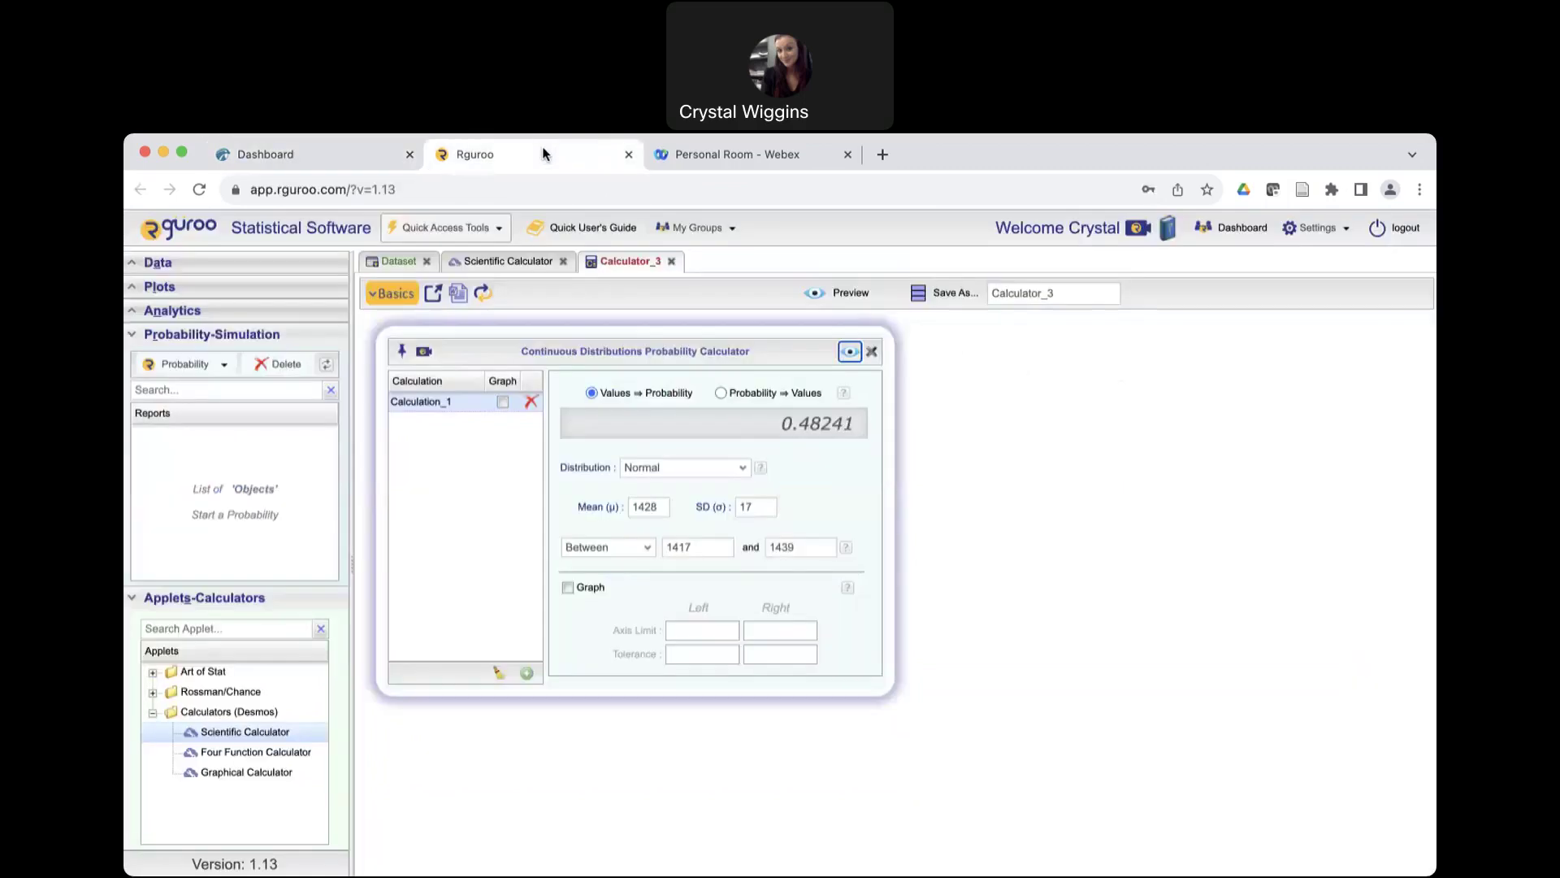
pyautogui.click(362, 155)
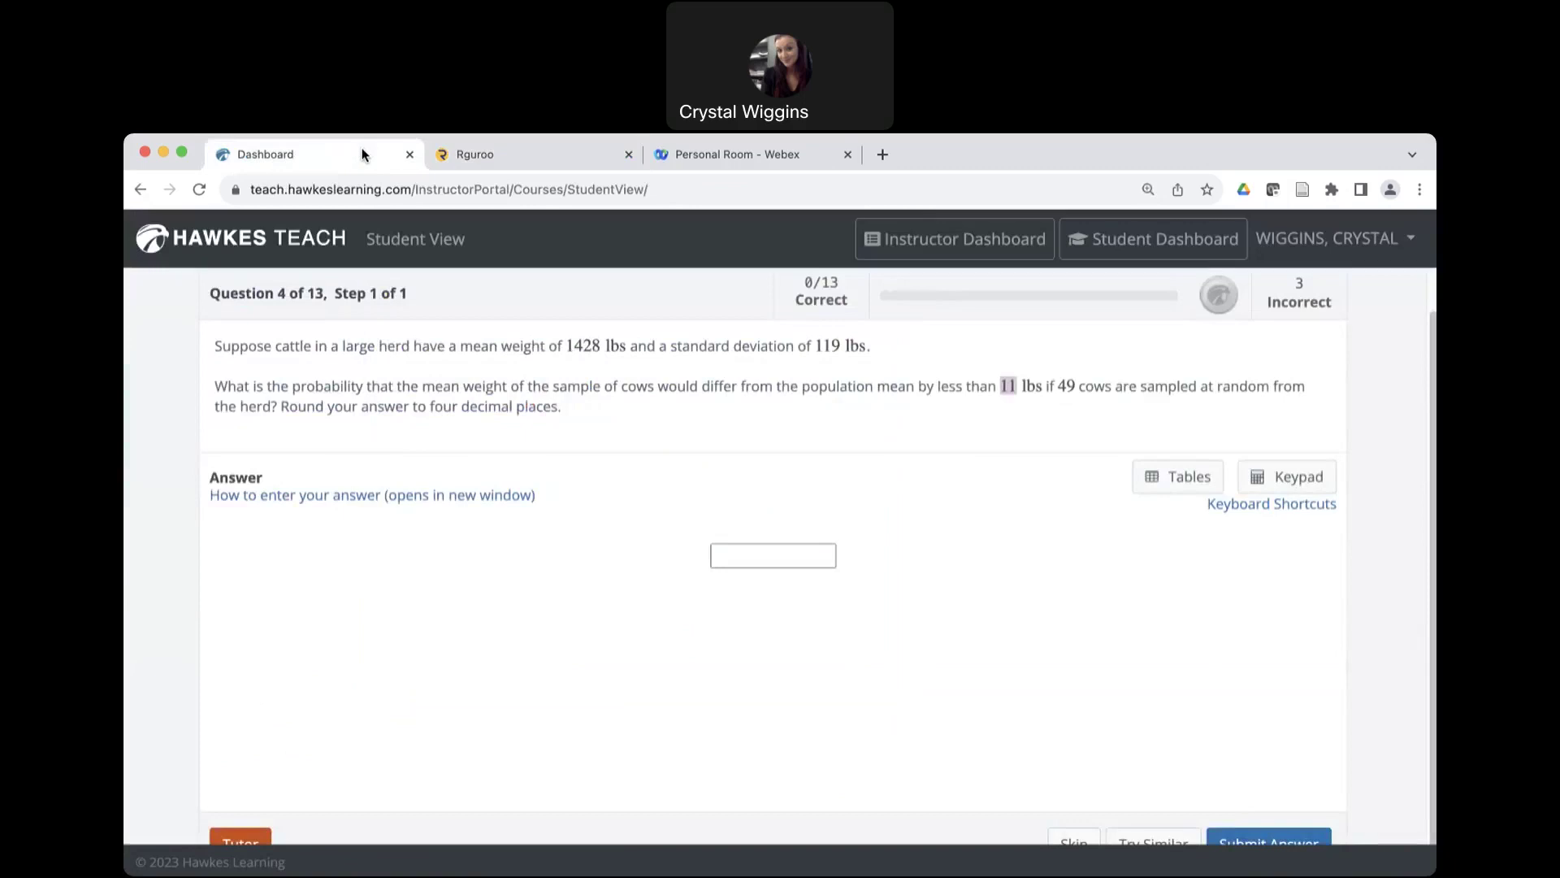
pyautogui.click(492, 154)
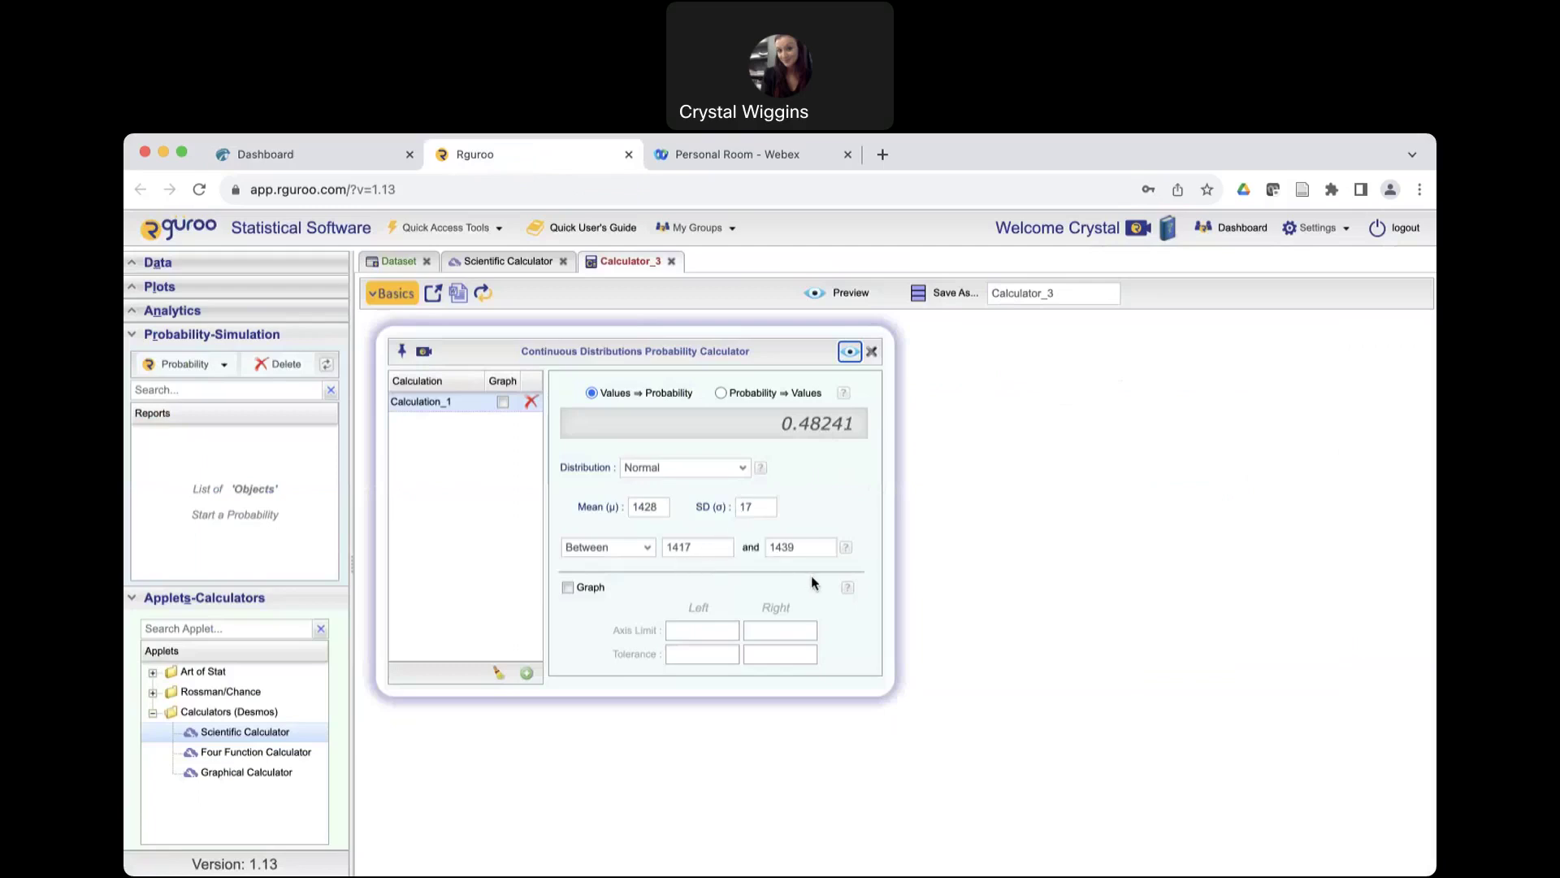
# In Hawkes, skip the per capita income, tire lifetime, racing car and computer questions.
pyautogui.click(307, 163)
pyautogui.scroll(-1, 934, 641)
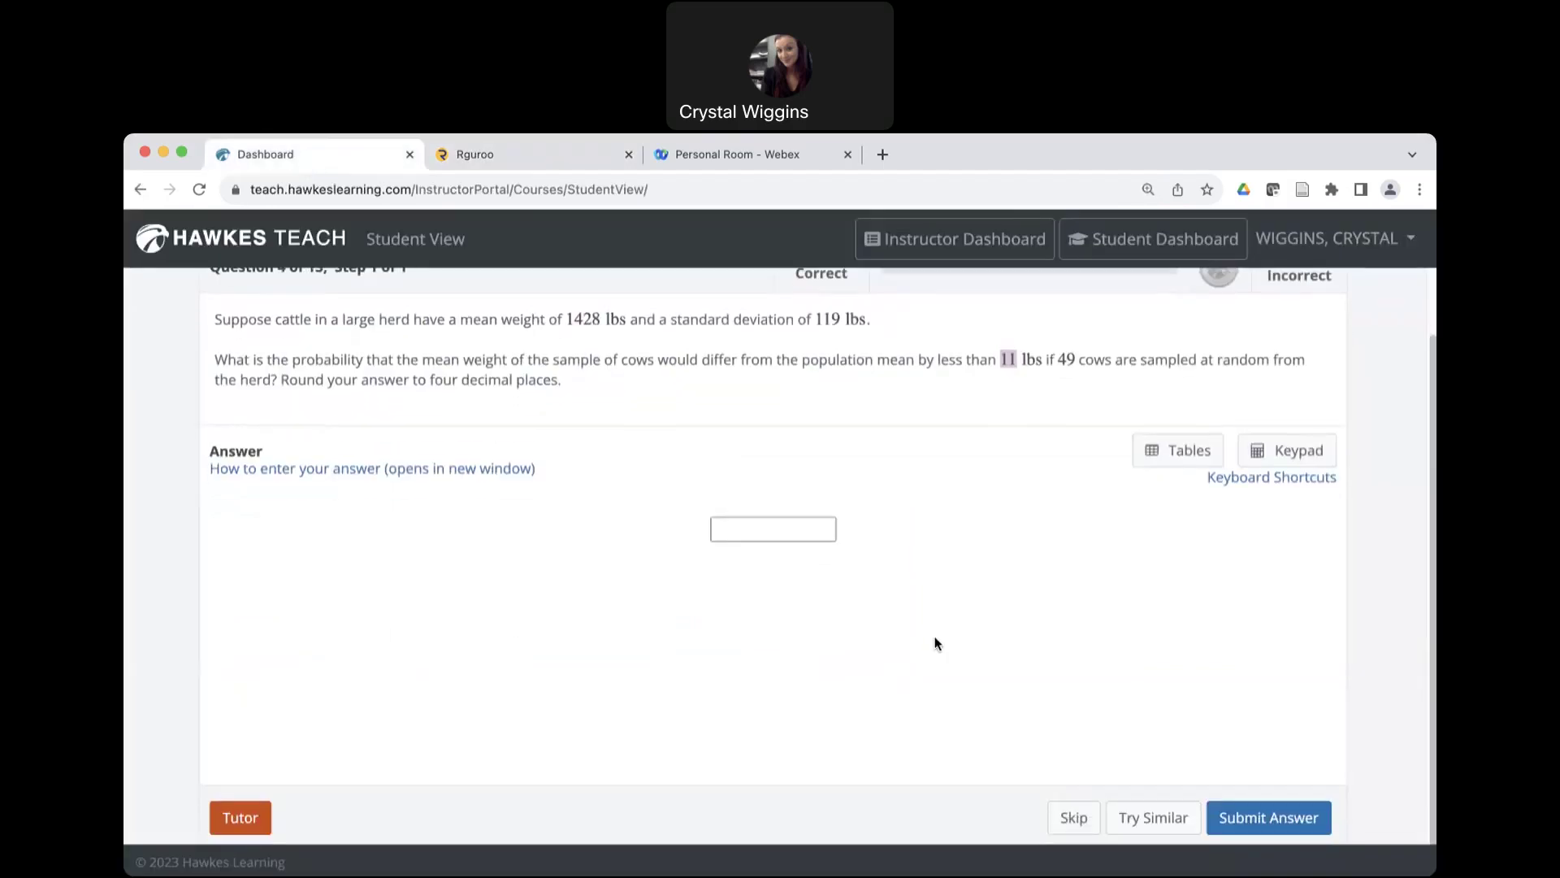
pyautogui.click(1074, 819)
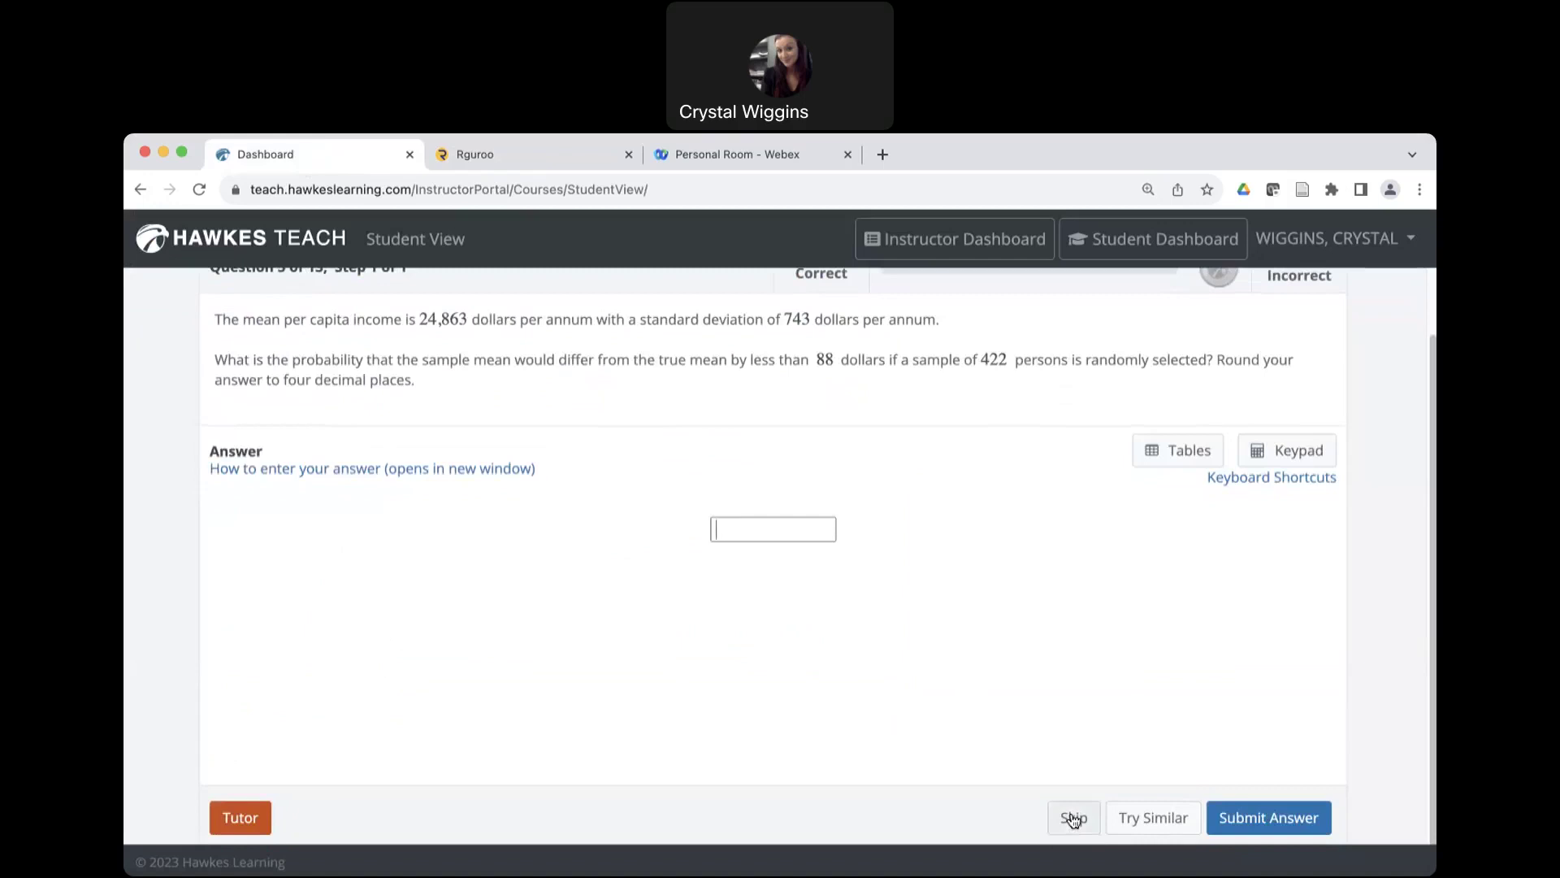
pyautogui.click(1075, 821)
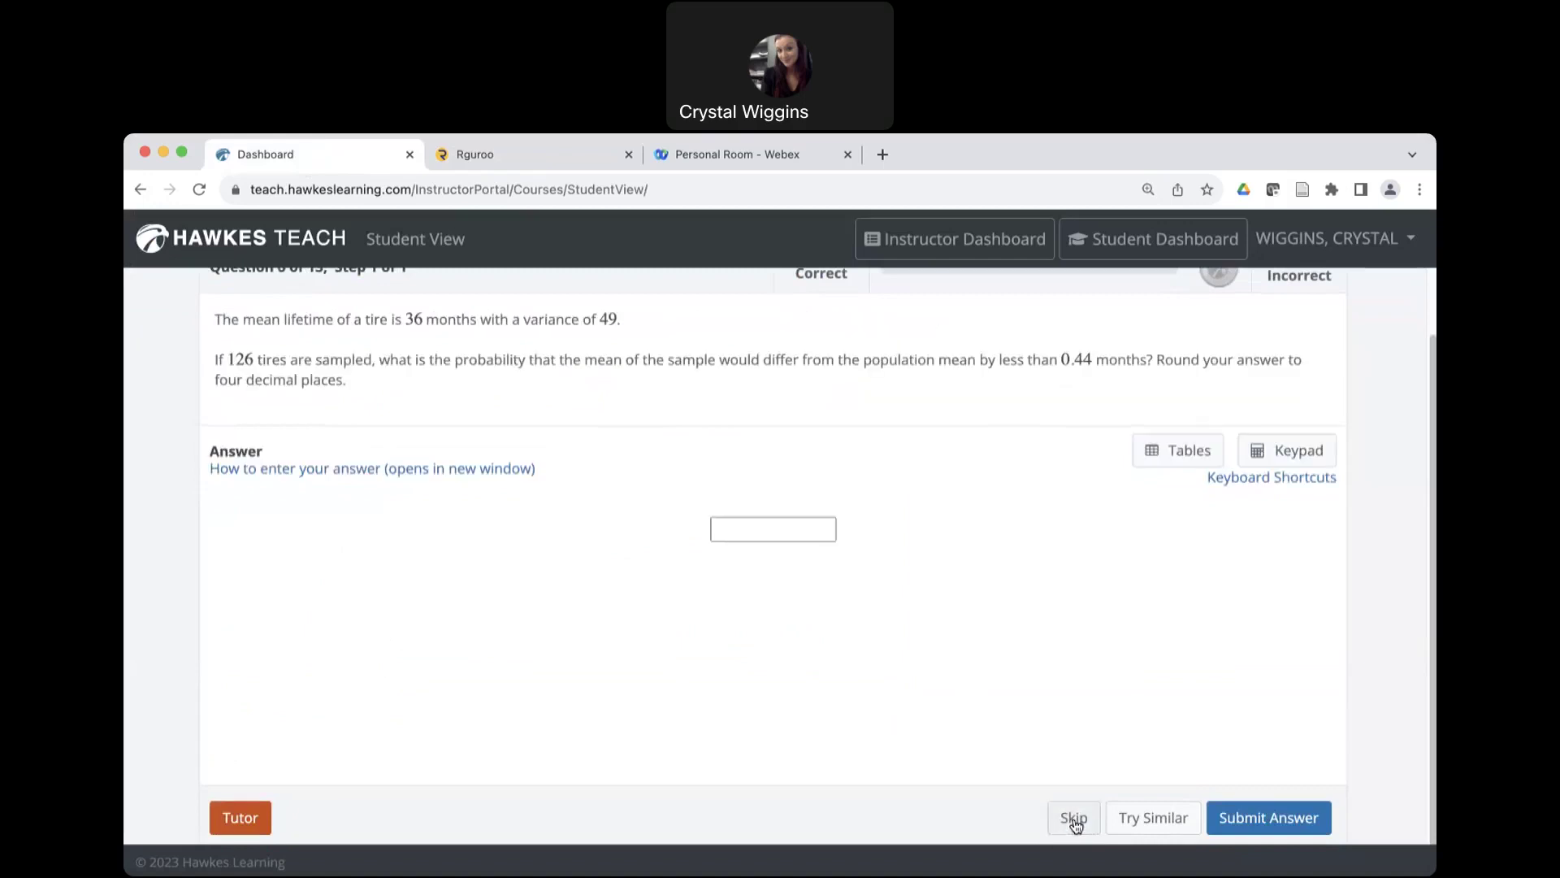
pyautogui.click(1074, 820)
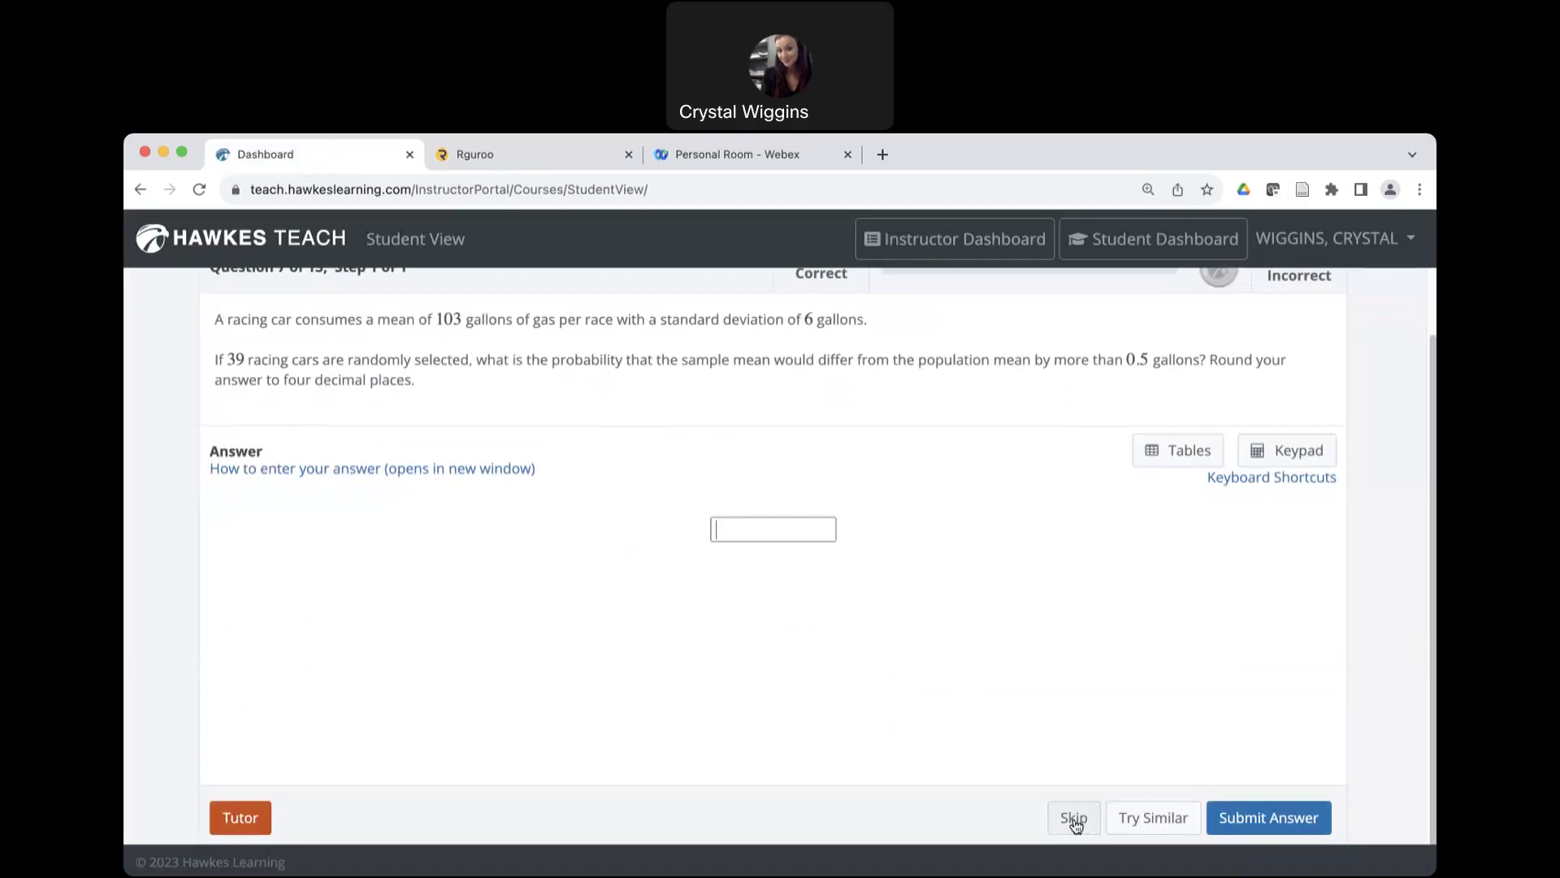
pyautogui.click(1075, 821)
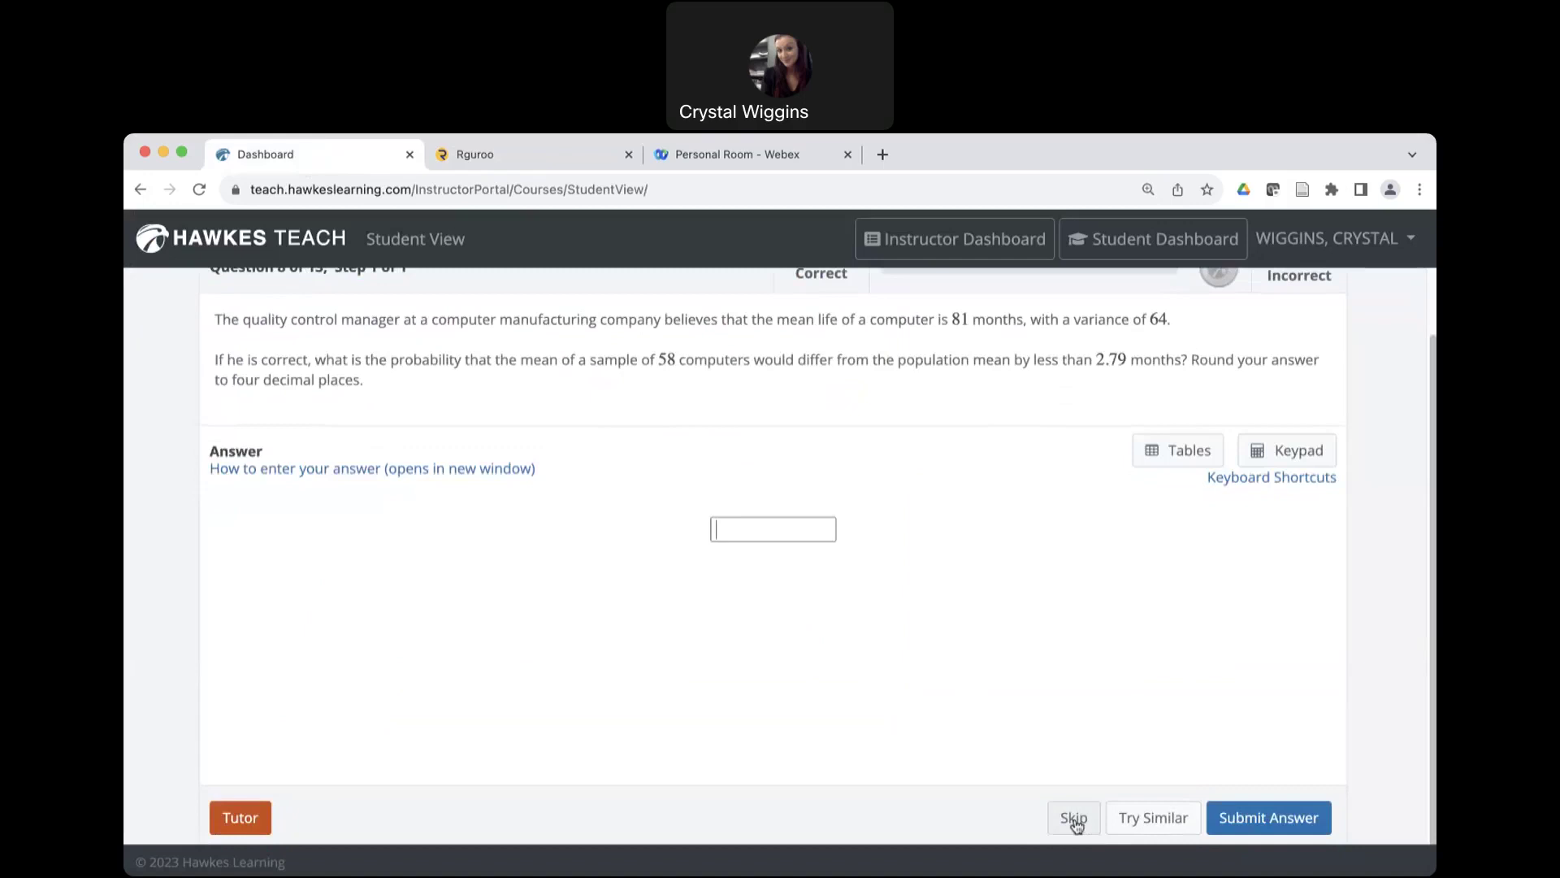
pyautogui.click(1075, 820)
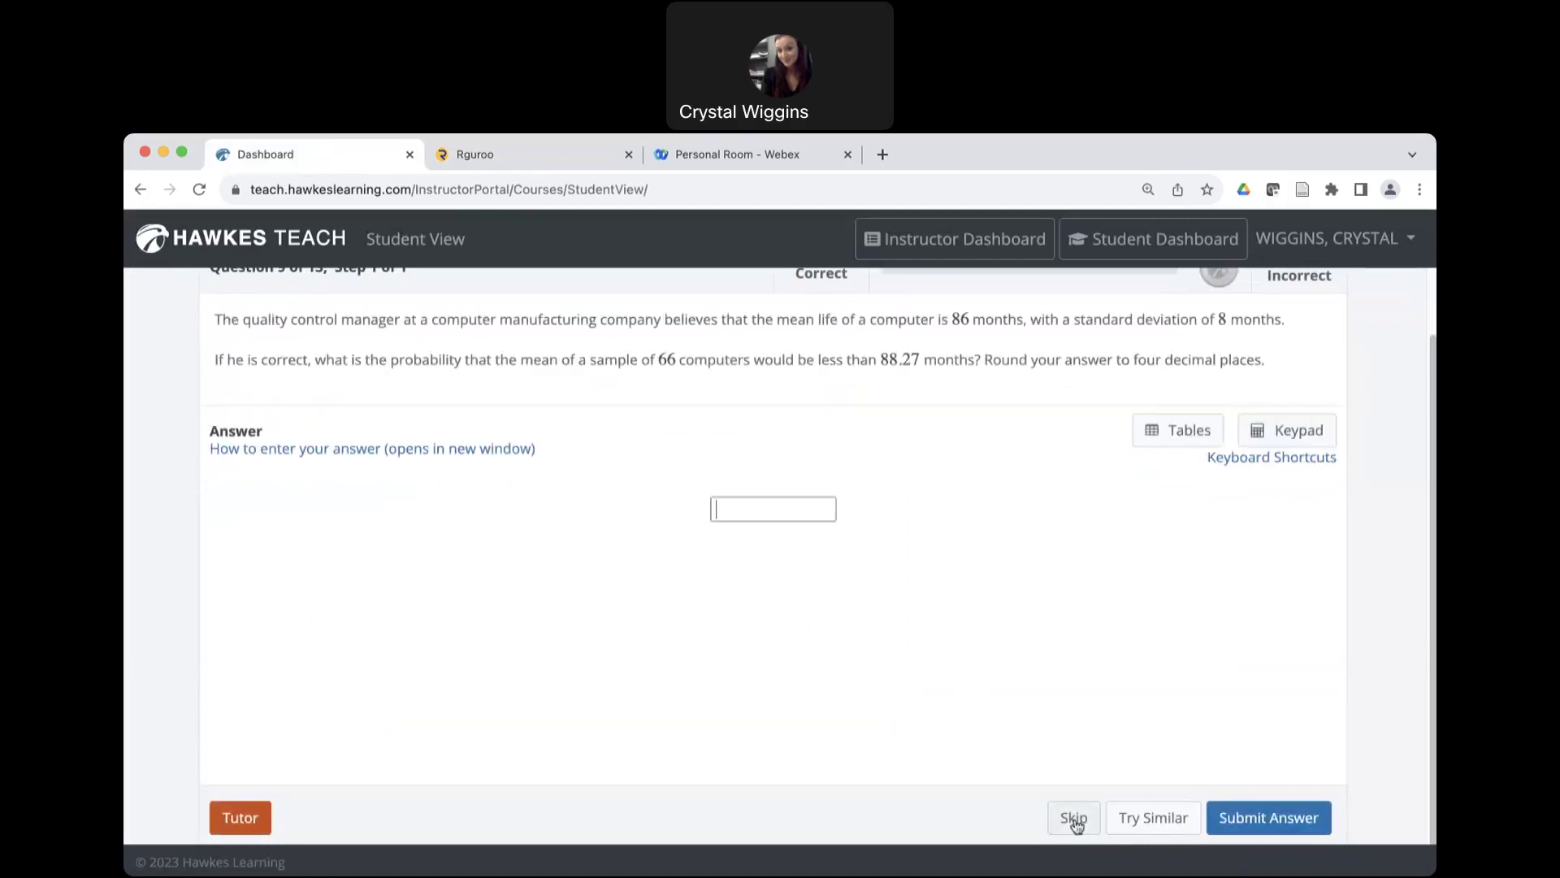
pyautogui.click(1075, 821)
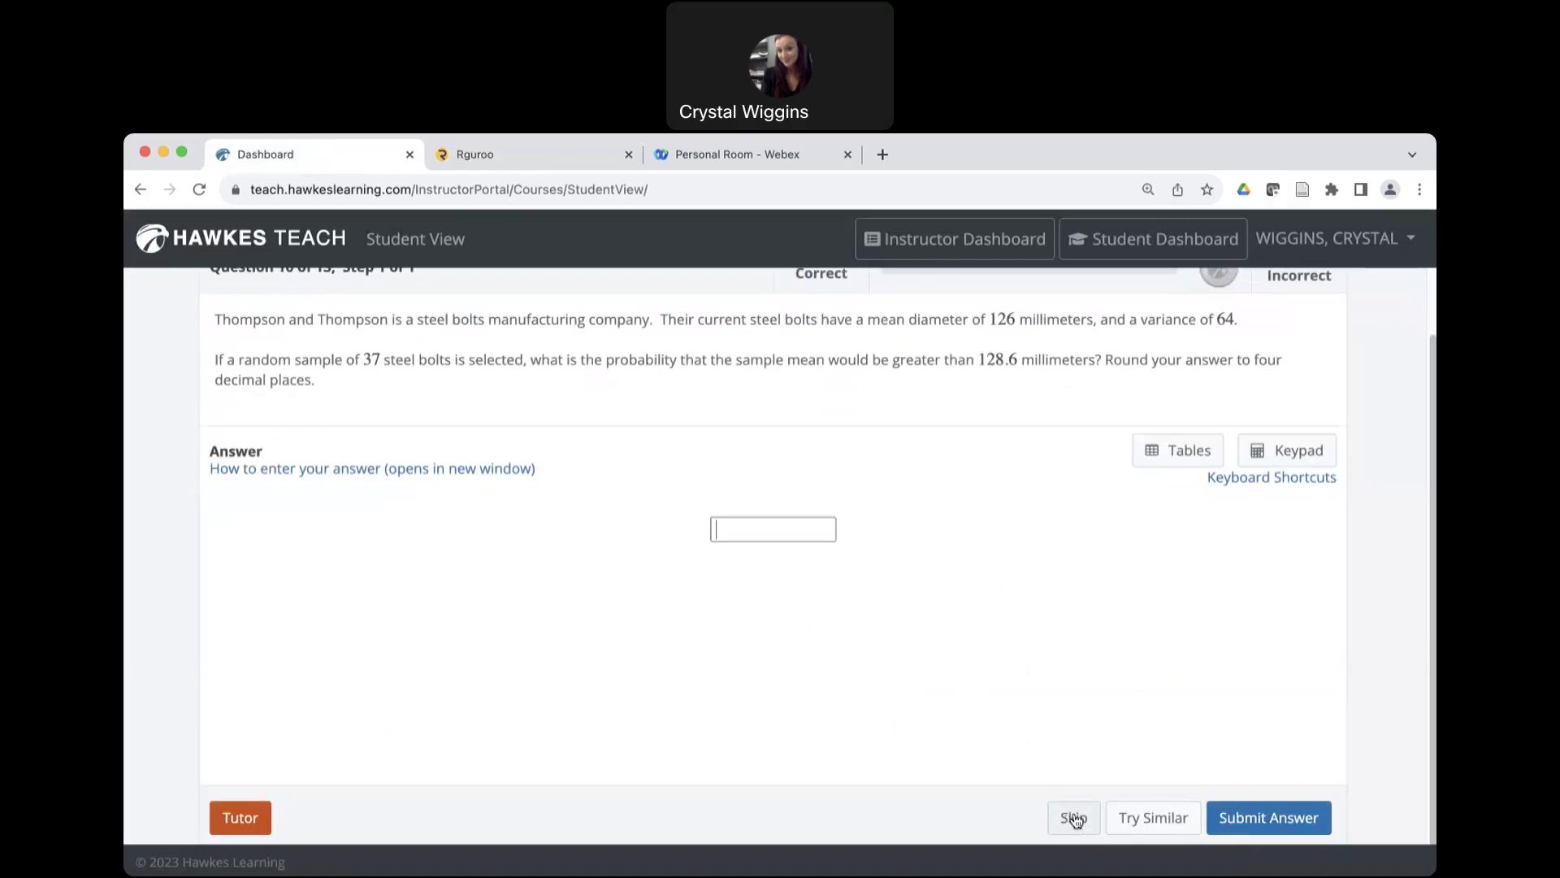
# Skip two more questions, including metal shafts, to reach the steel-bolts problem.
pyautogui.scroll(2, 342, 477)
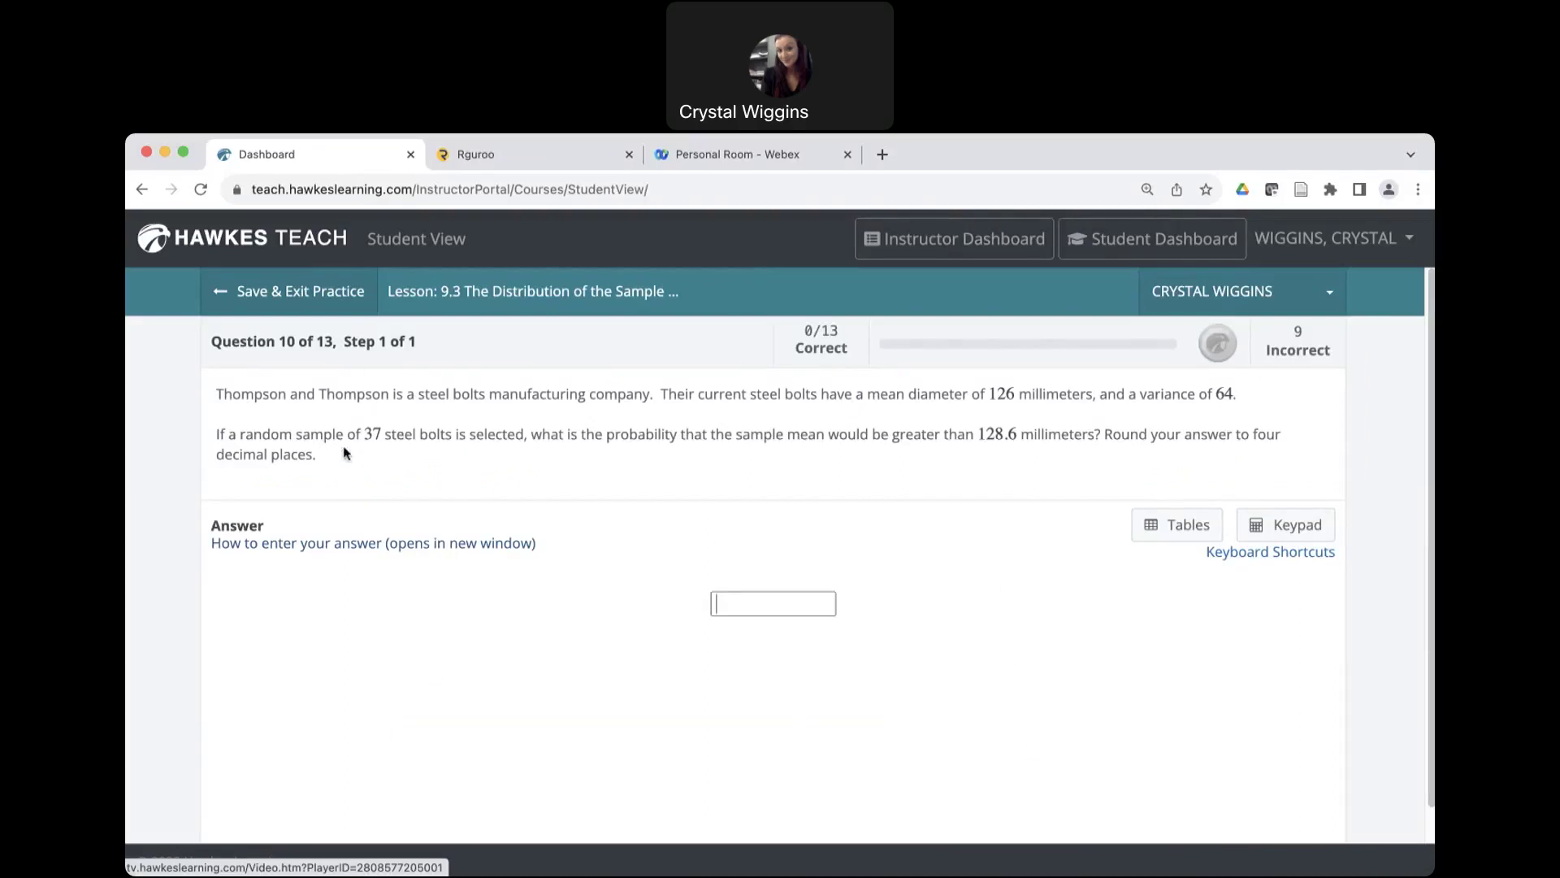
pyautogui.scroll(-1, 759, 642)
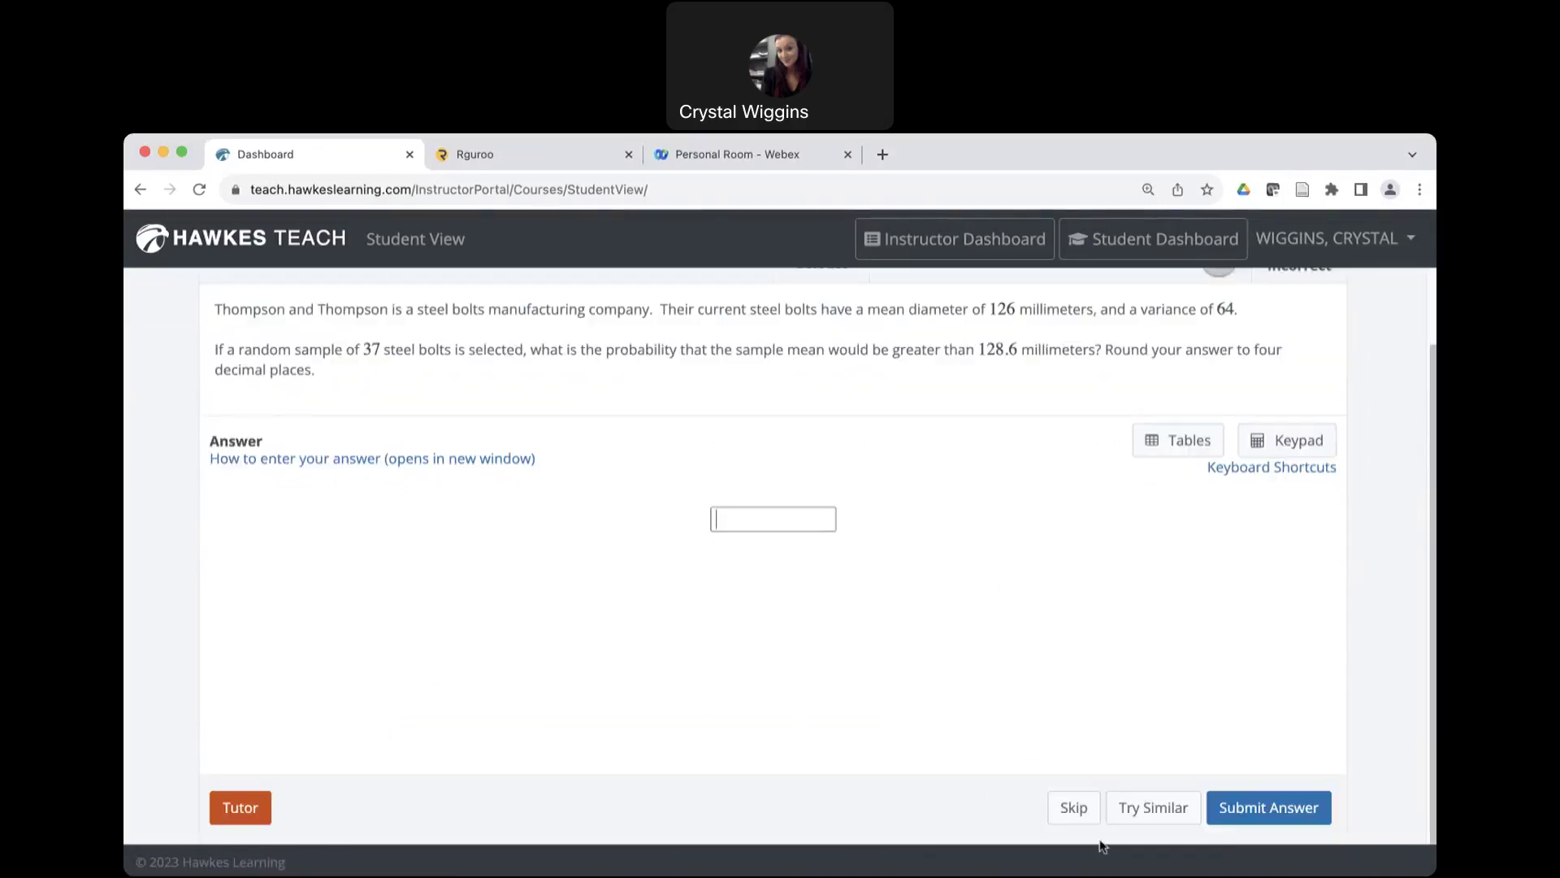
pyautogui.click(1073, 807)
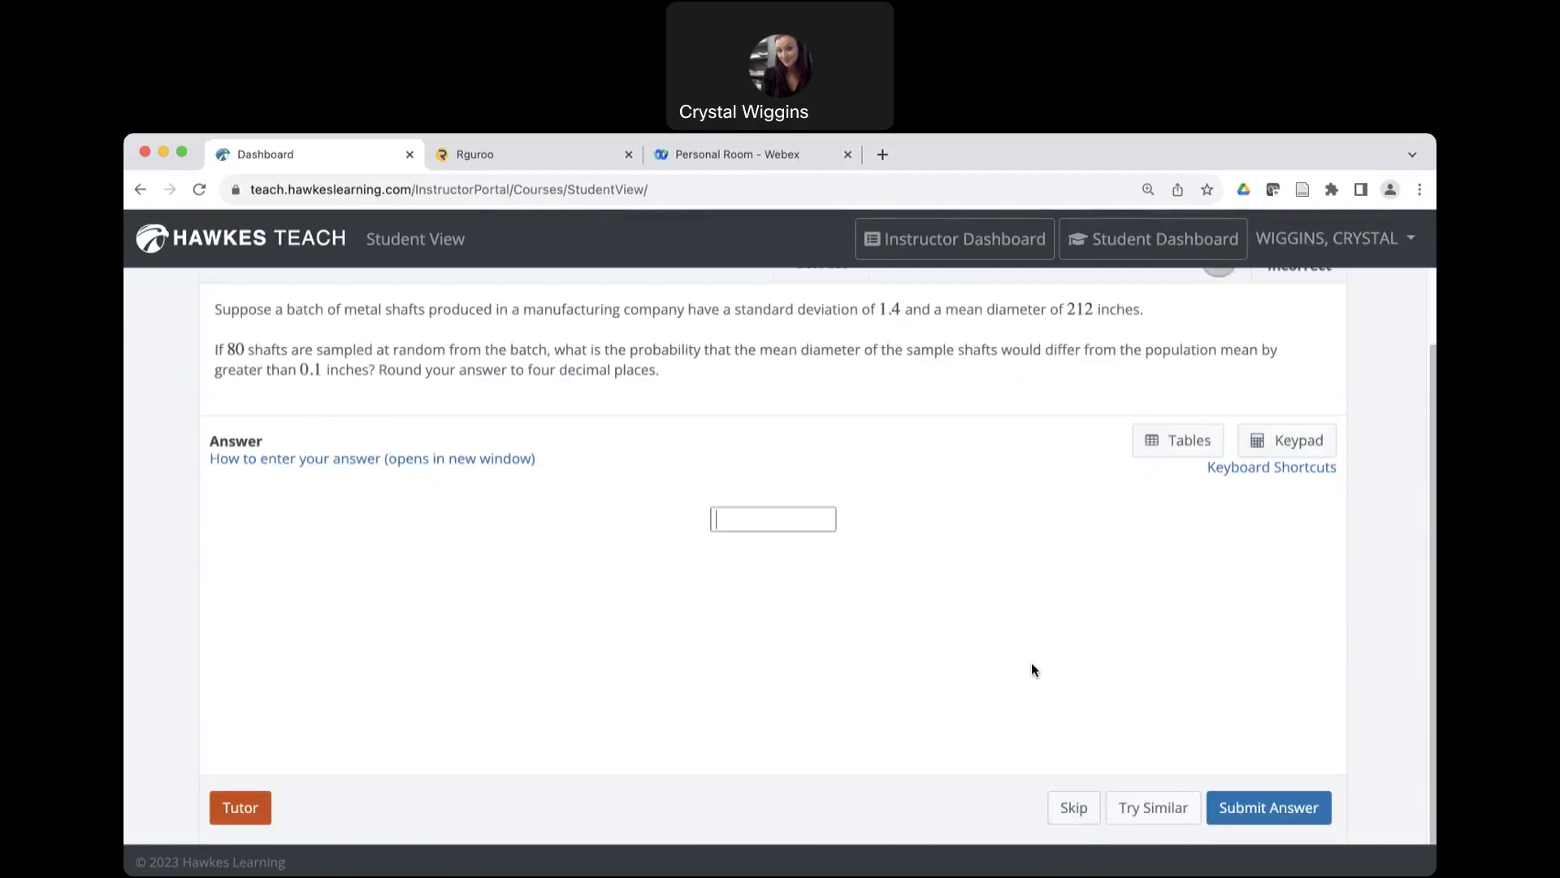
pyautogui.click(1068, 812)
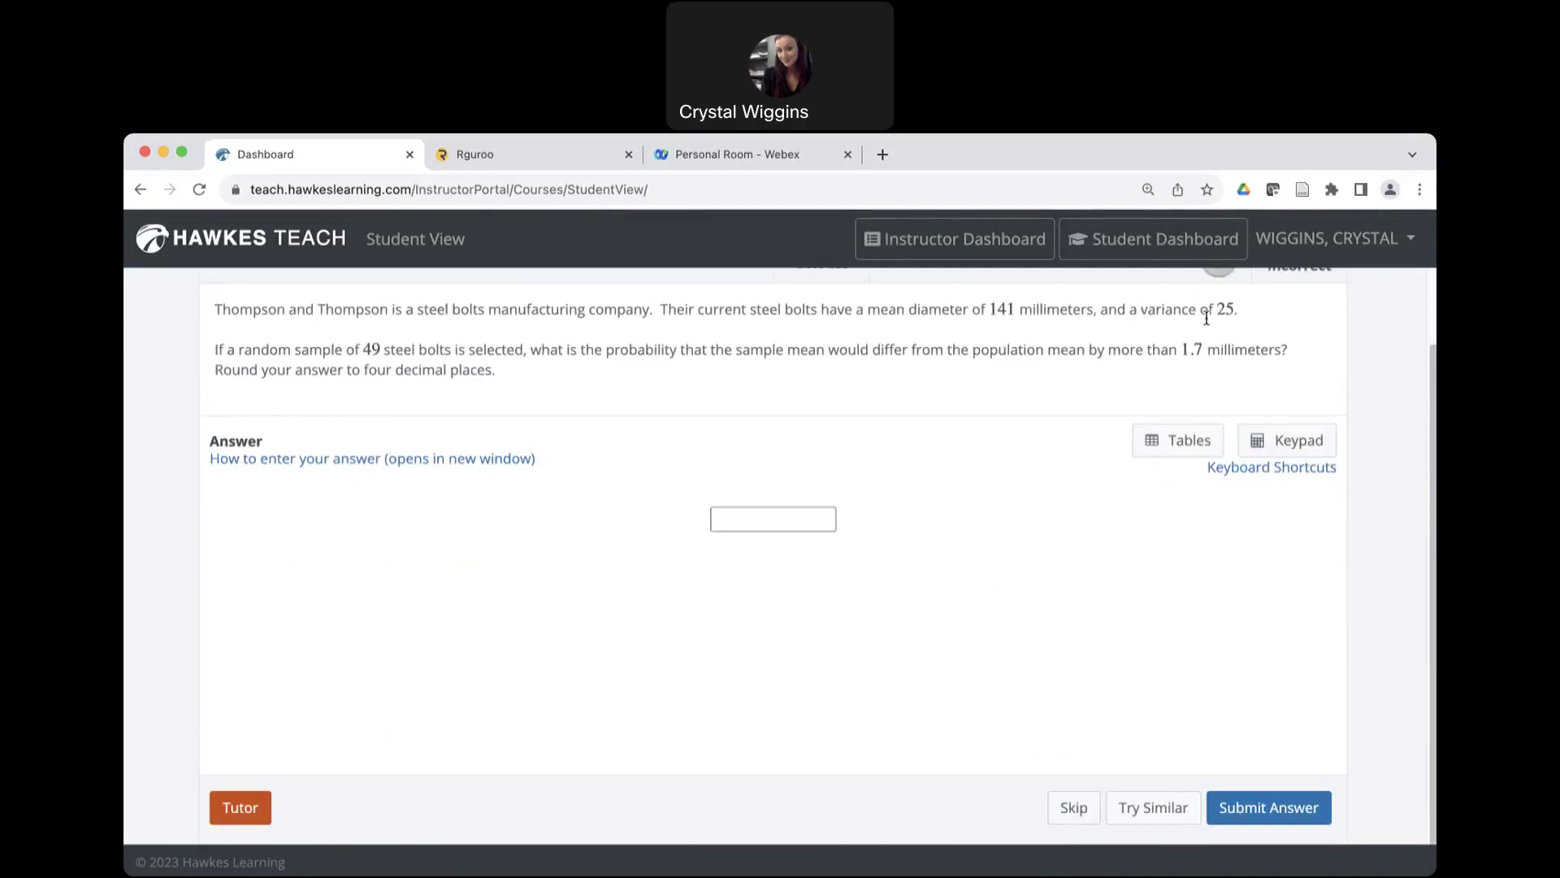
pyautogui.moveTo(1204, 316); pyautogui.dragTo(1136, 311)
# Evaluate √25 in Rguroo's scientific calculator on a new line, getting 5.
pyautogui.click(506, 159)
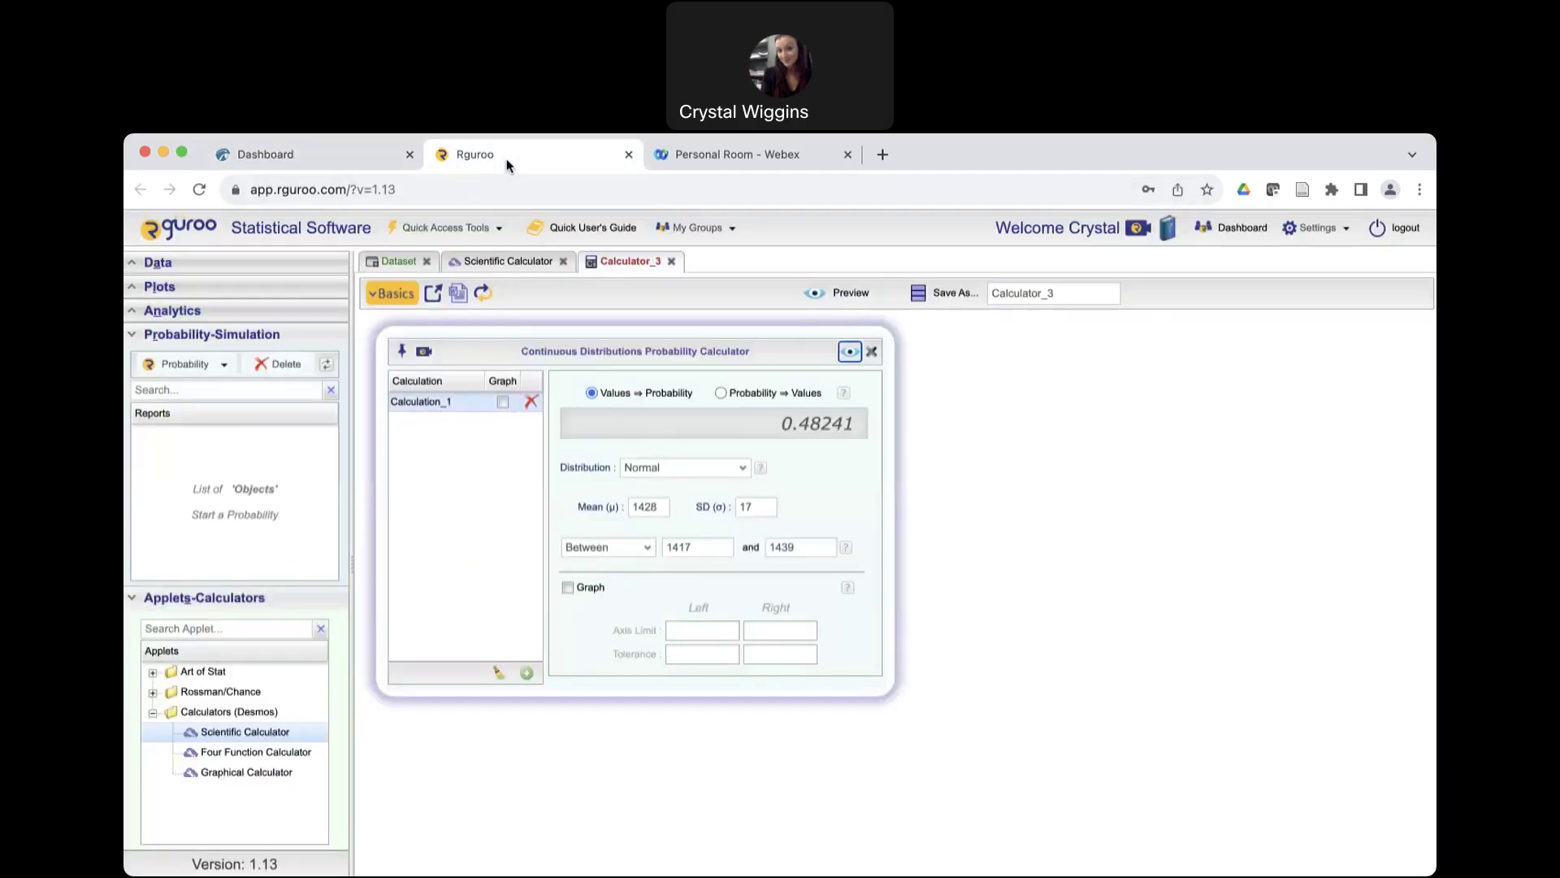
pyautogui.click(495, 264)
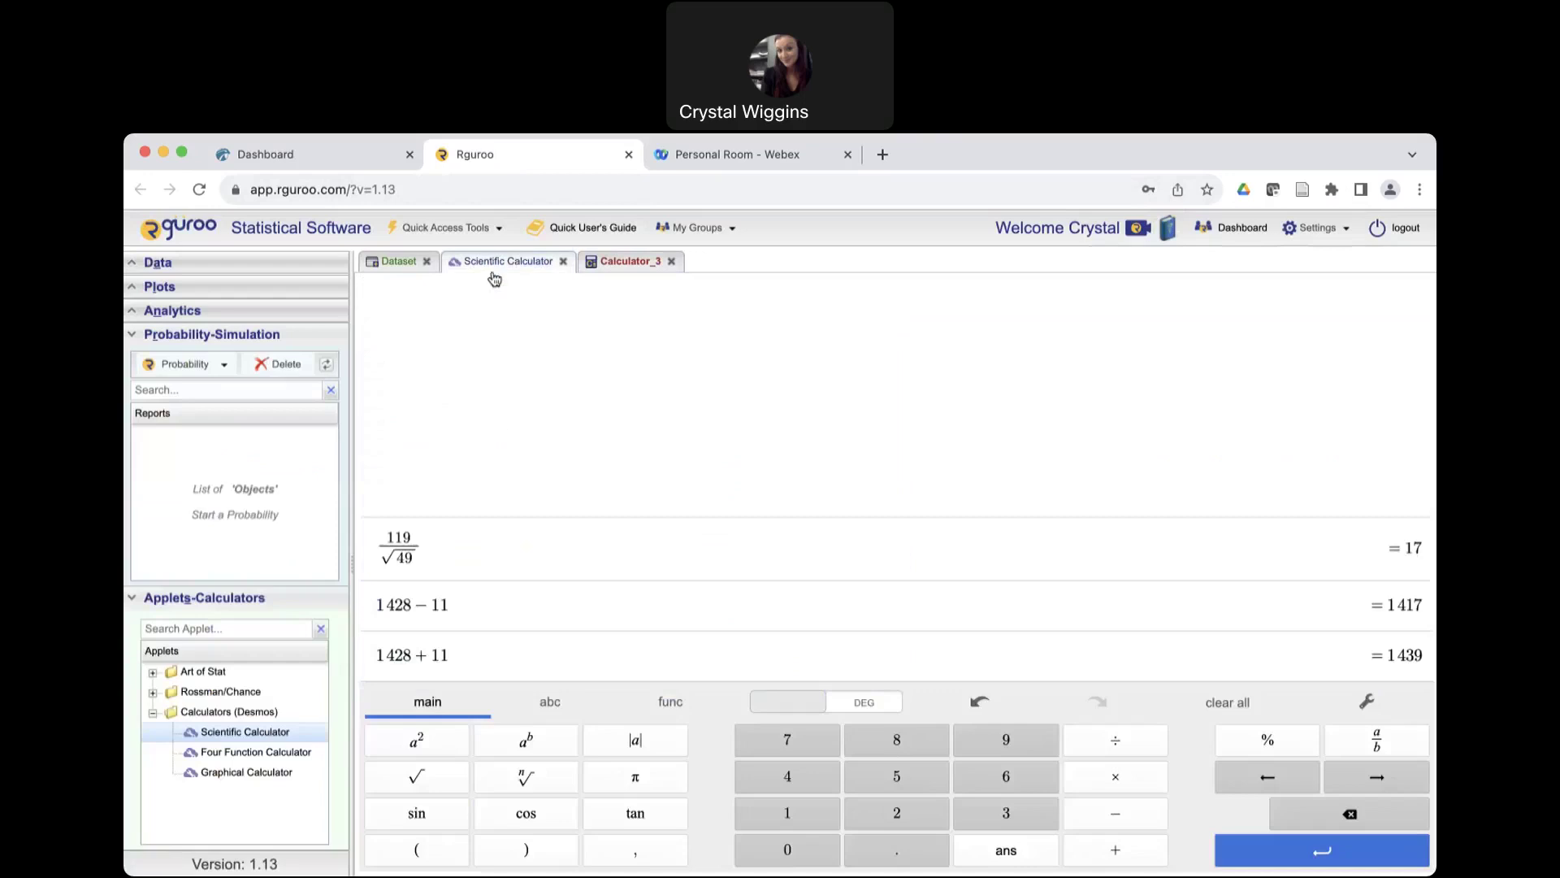
pyautogui.click(503, 663)
pyautogui.press('Return')
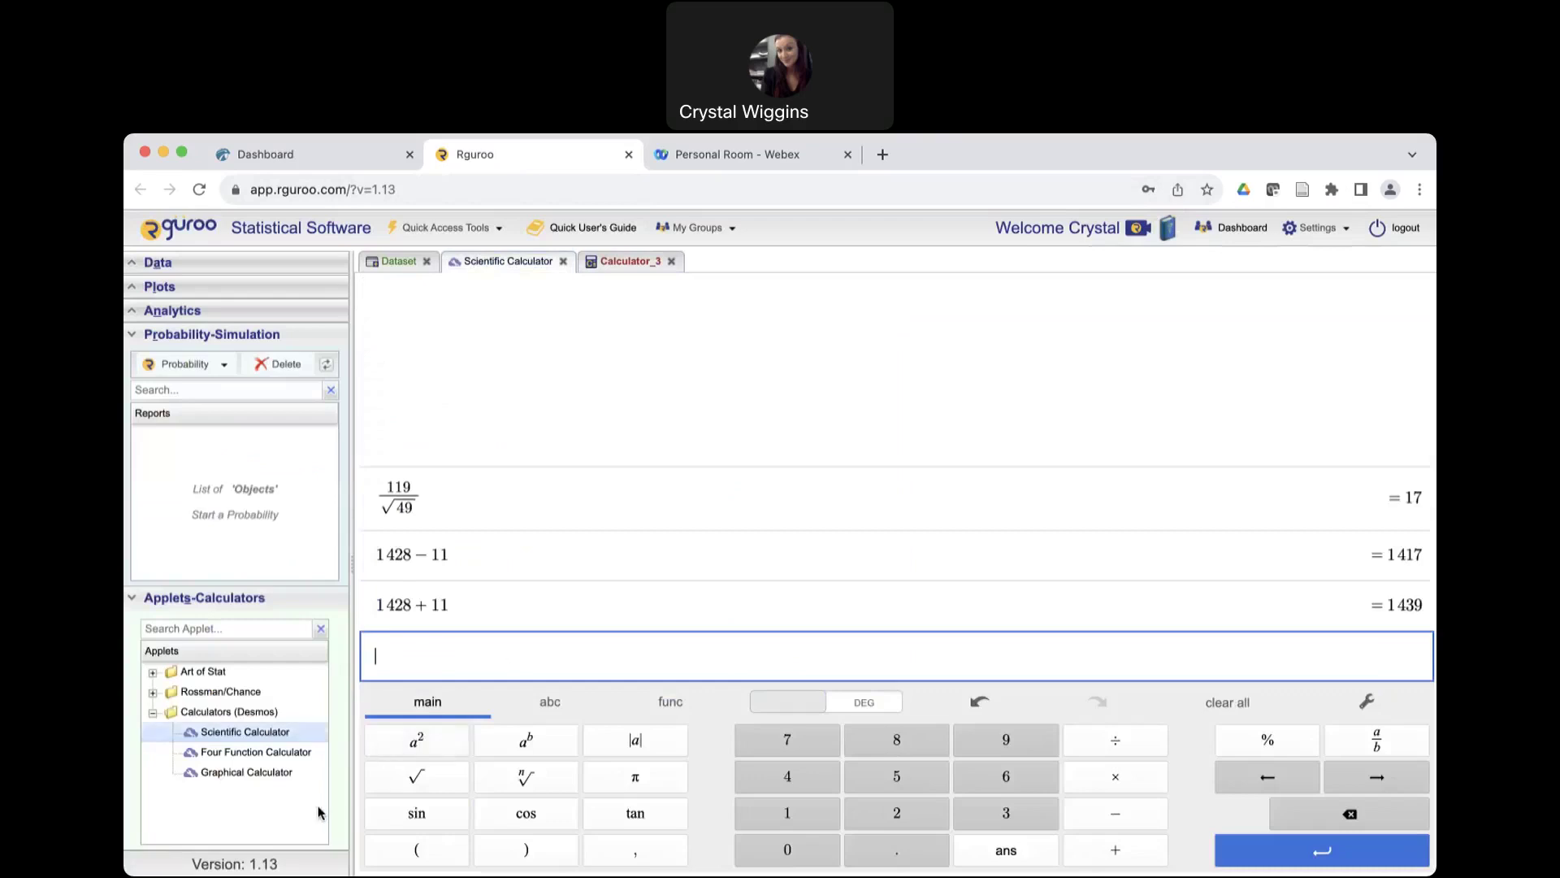
pyautogui.click(416, 780)
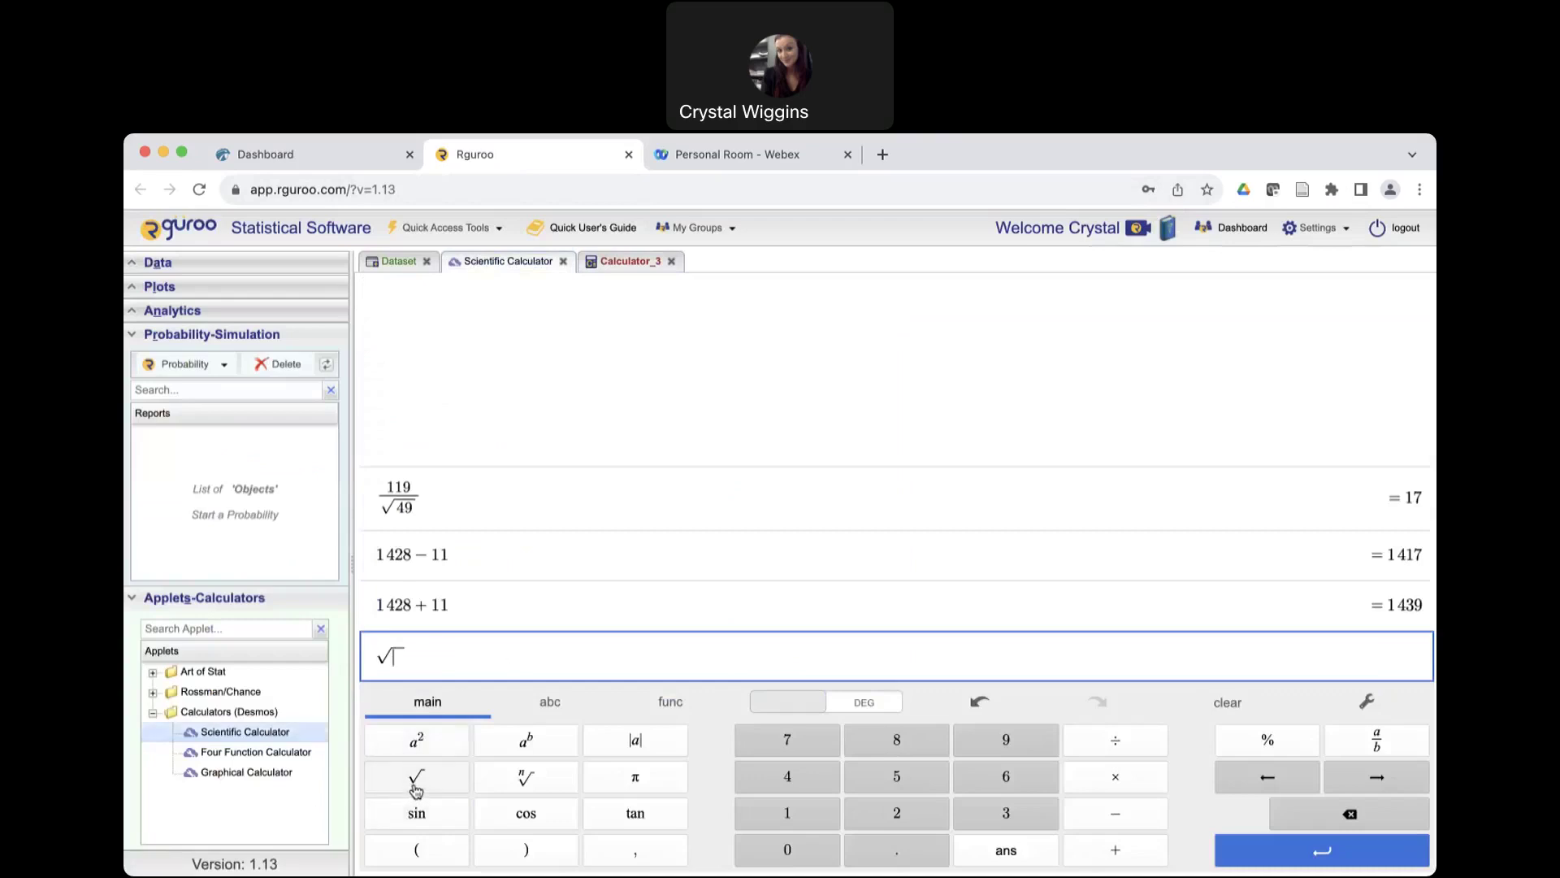
pyautogui.click(900, 817)
pyautogui.click(902, 780)
pyautogui.press('Return')
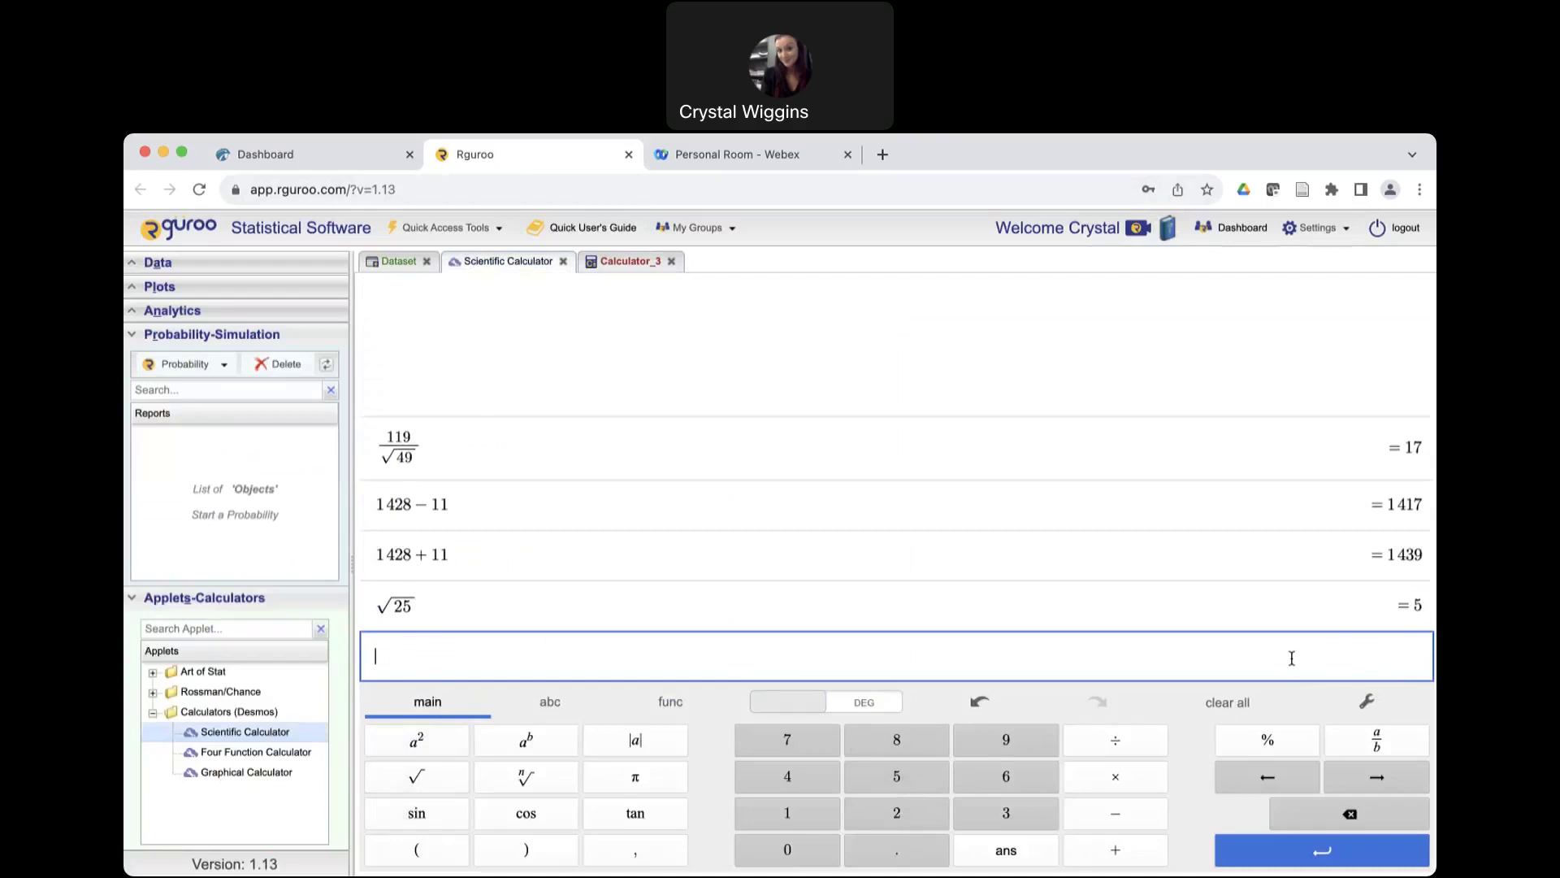
# Start a fraction with 5 as numerator and a square root in the denominator.
pyautogui.write('5')
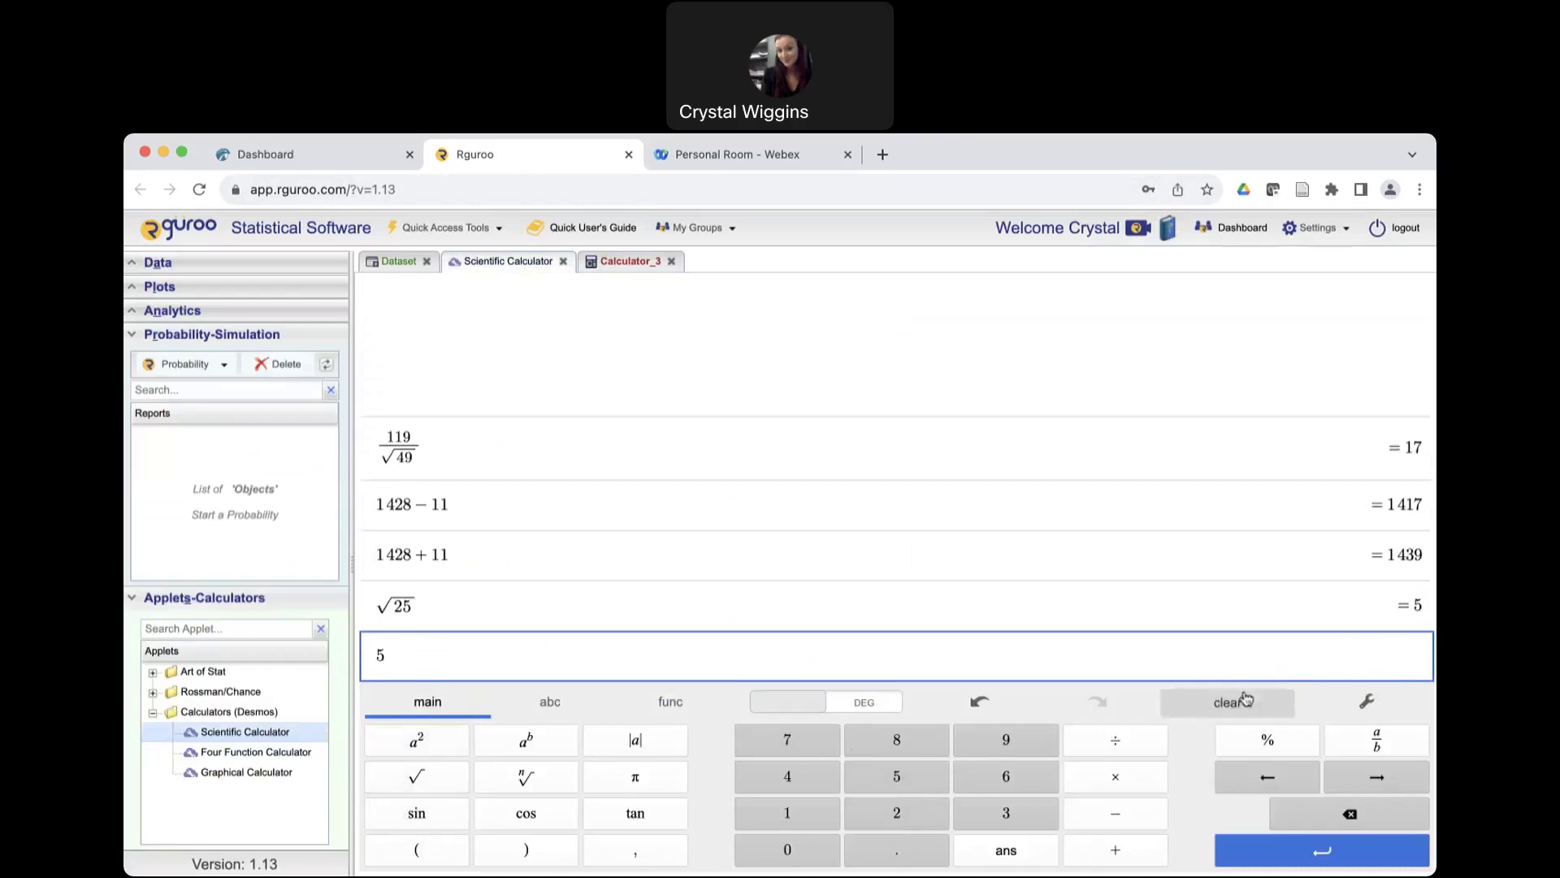
pyautogui.click(1106, 746)
pyautogui.click(416, 779)
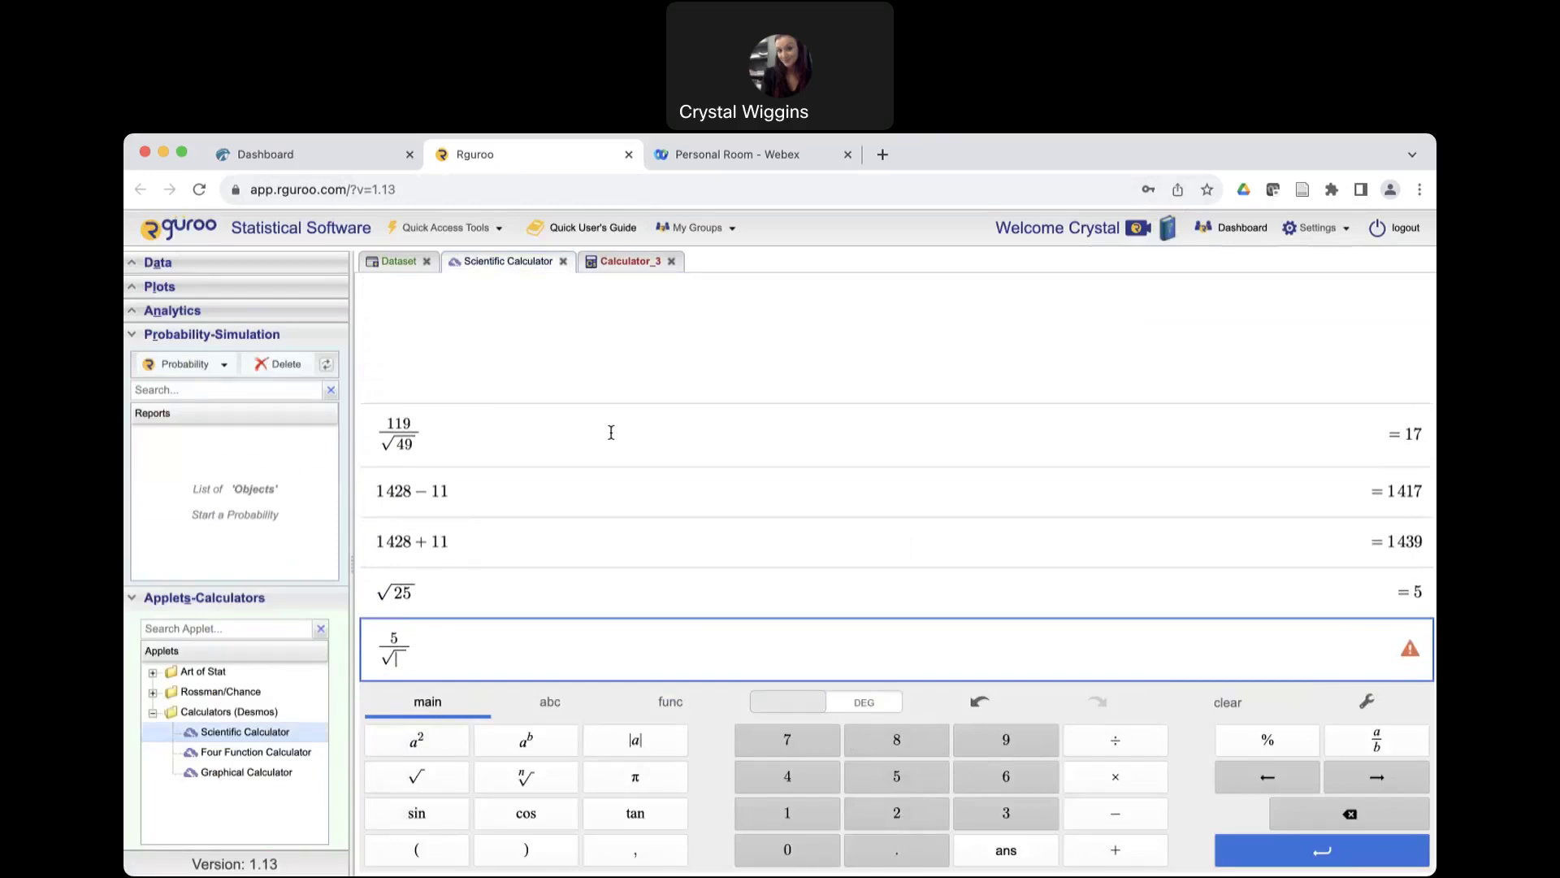
# Check the steel-bolts question in Hawkes Learning to confirm the sample size of 49.
pyautogui.click(333, 152)
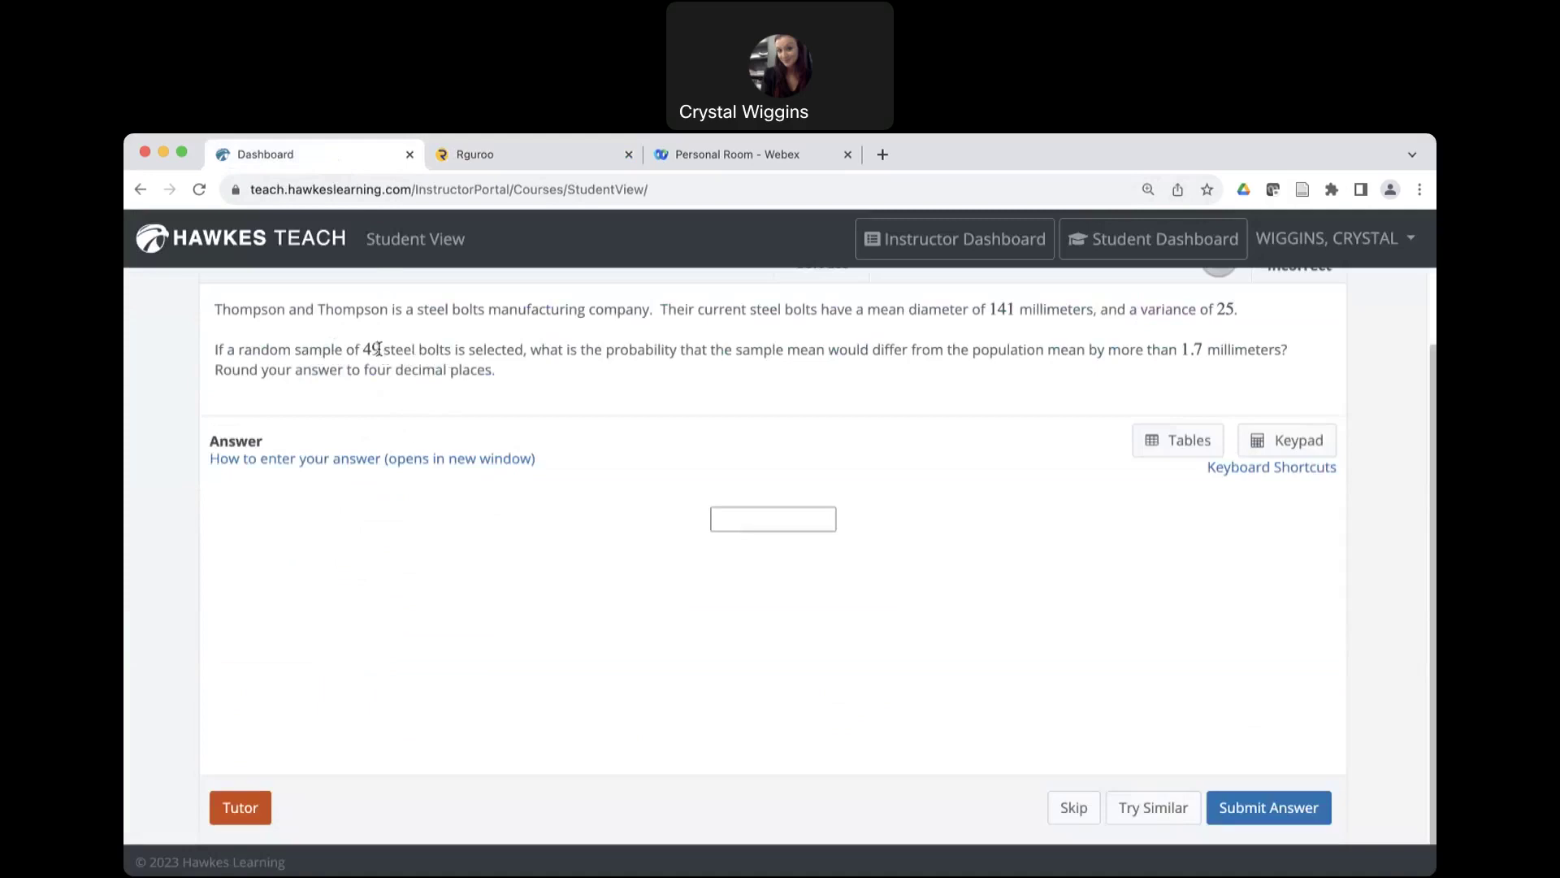
pyautogui.moveTo(379, 349); pyautogui.dragTo(294, 346)
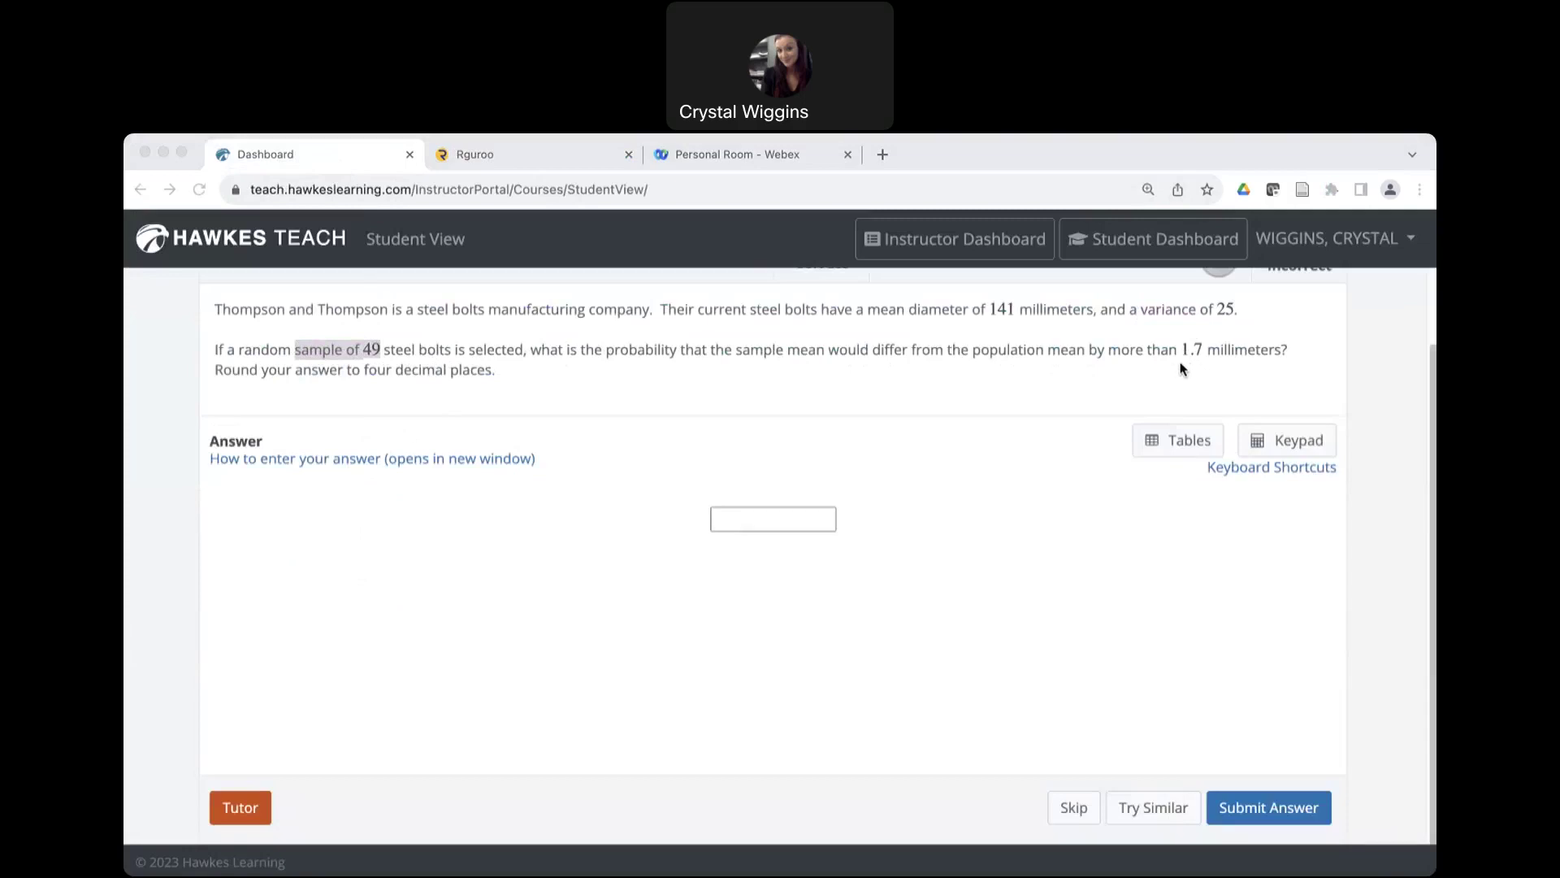
pyautogui.click(929, 390)
pyautogui.click(634, 388)
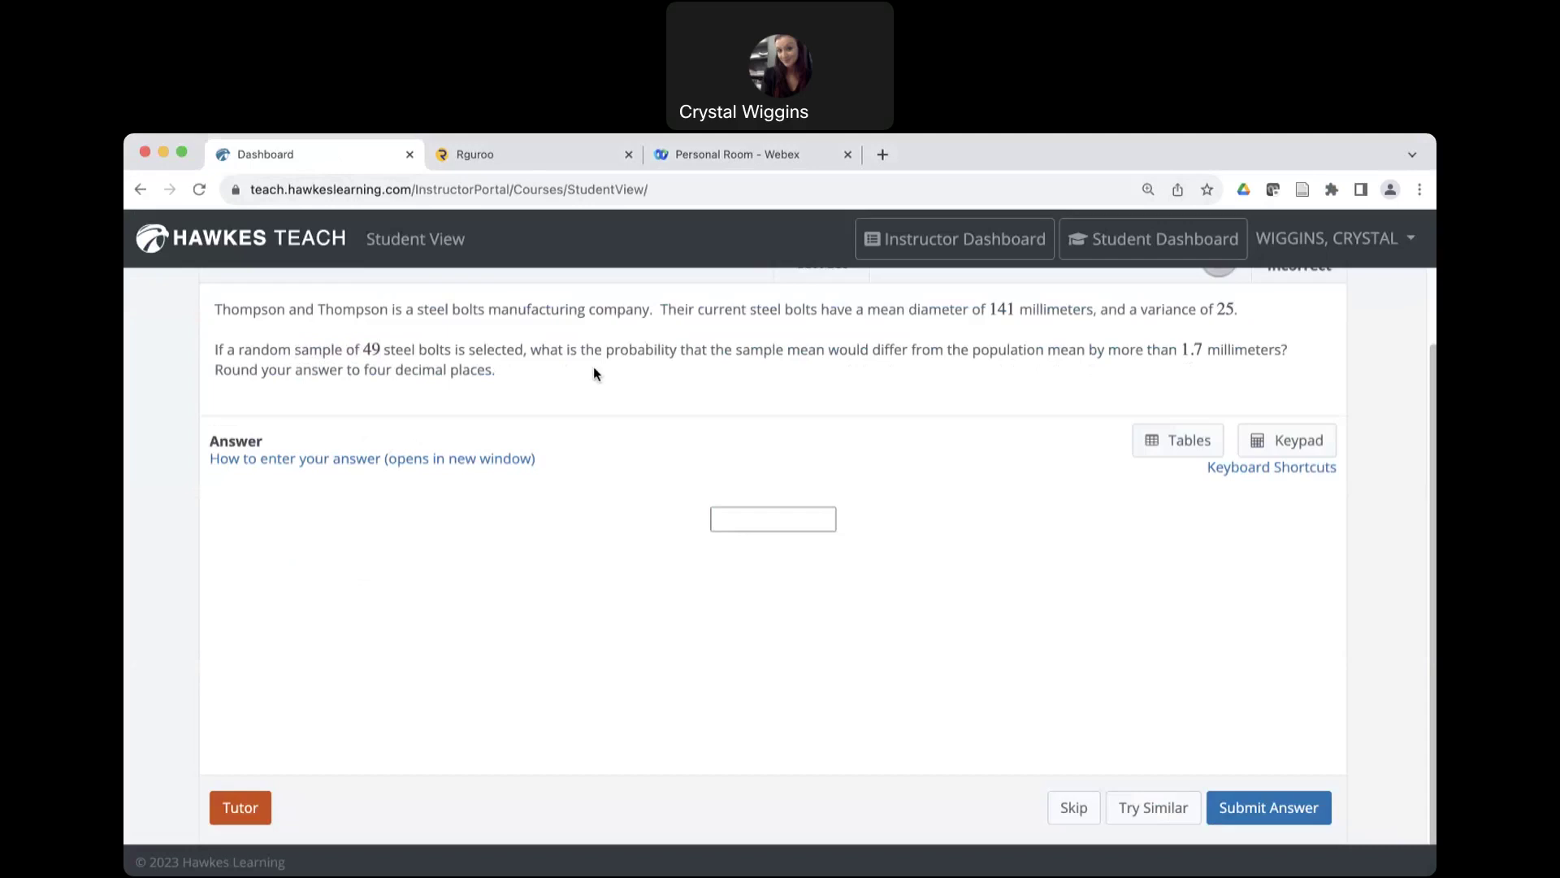
# Complete 5/√49 in the scientific calculator and select the 0.7142857143 result.
pyautogui.click(493, 161)
pyautogui.click(400, 659)
pyautogui.write('49')
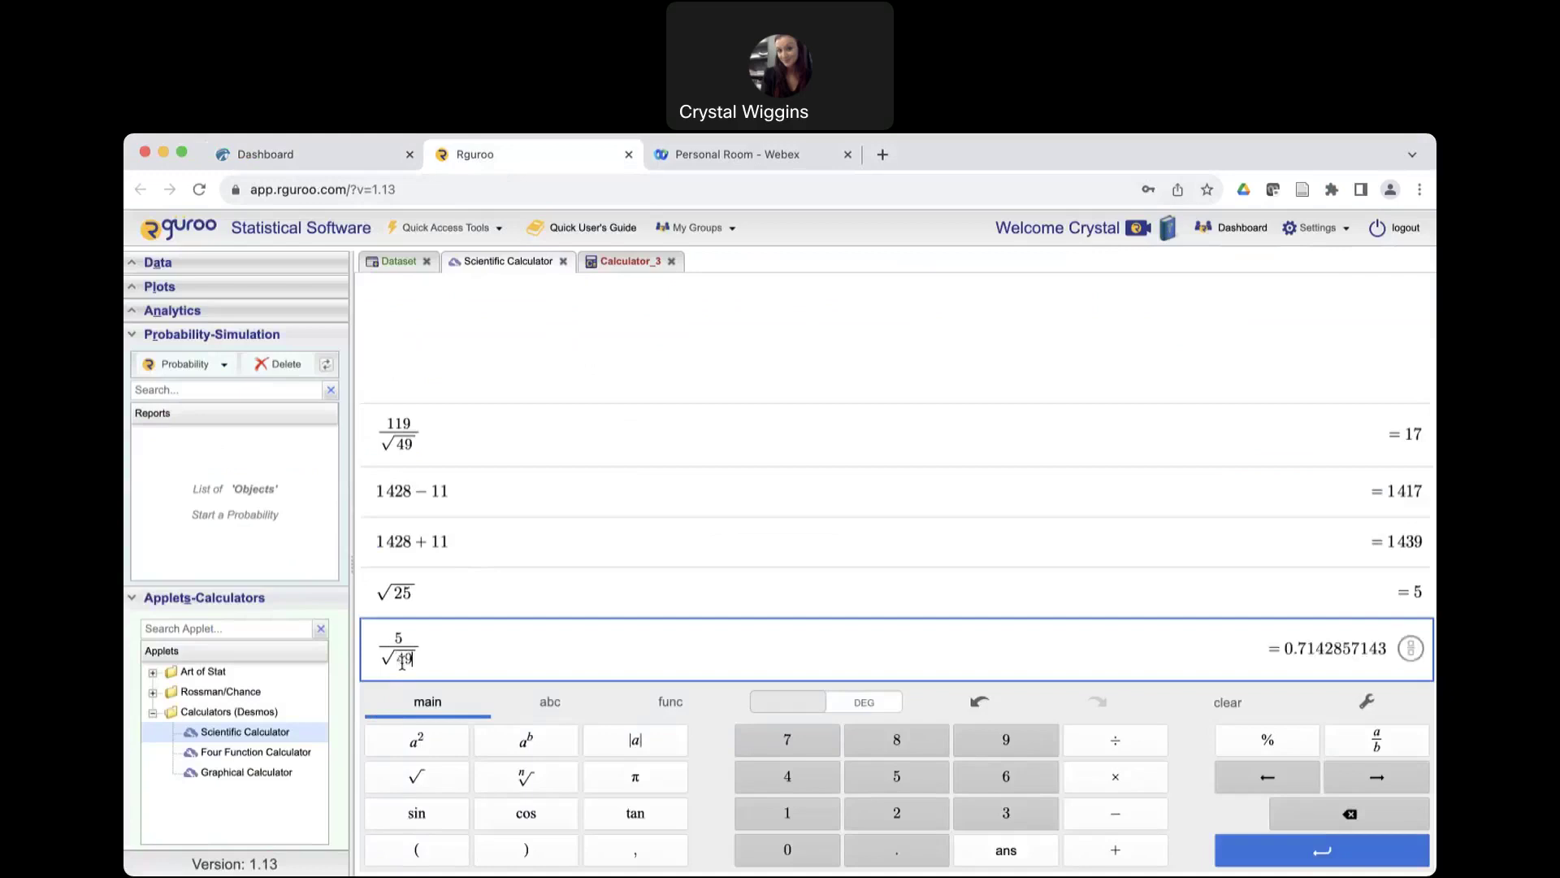
pyautogui.click(1283, 650)
pyautogui.moveTo(1283, 650); pyautogui.dragTo(1384, 653)
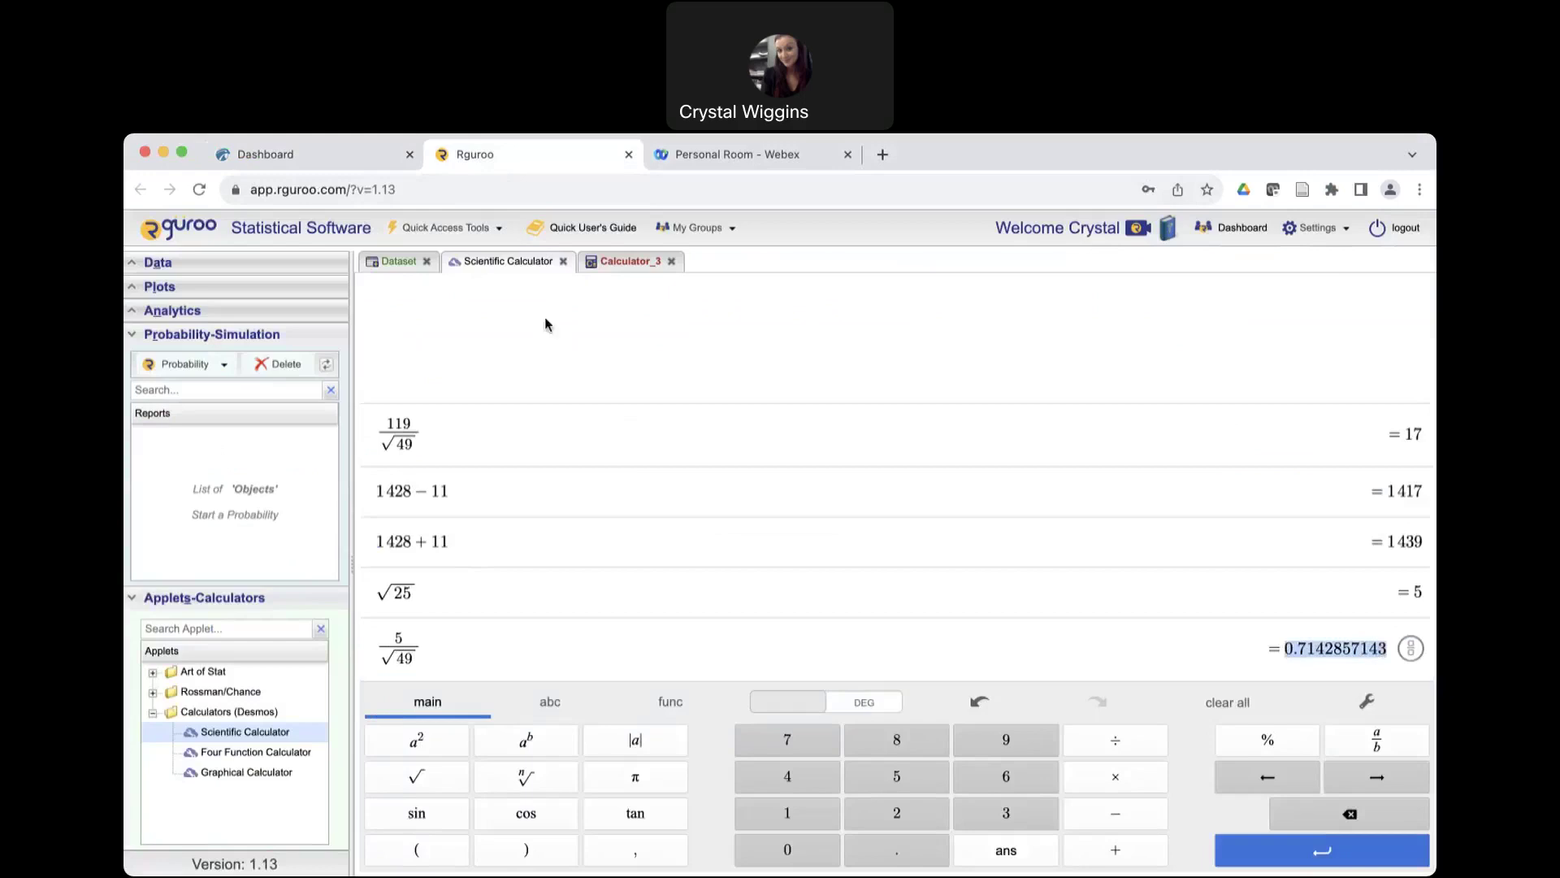
# Replace Calculator_3's standard deviation of 17 with the pasted 0.7142857143.
pyautogui.click(619, 269)
pyautogui.doubleClick(759, 509)
pyautogui.press('BackSpace')
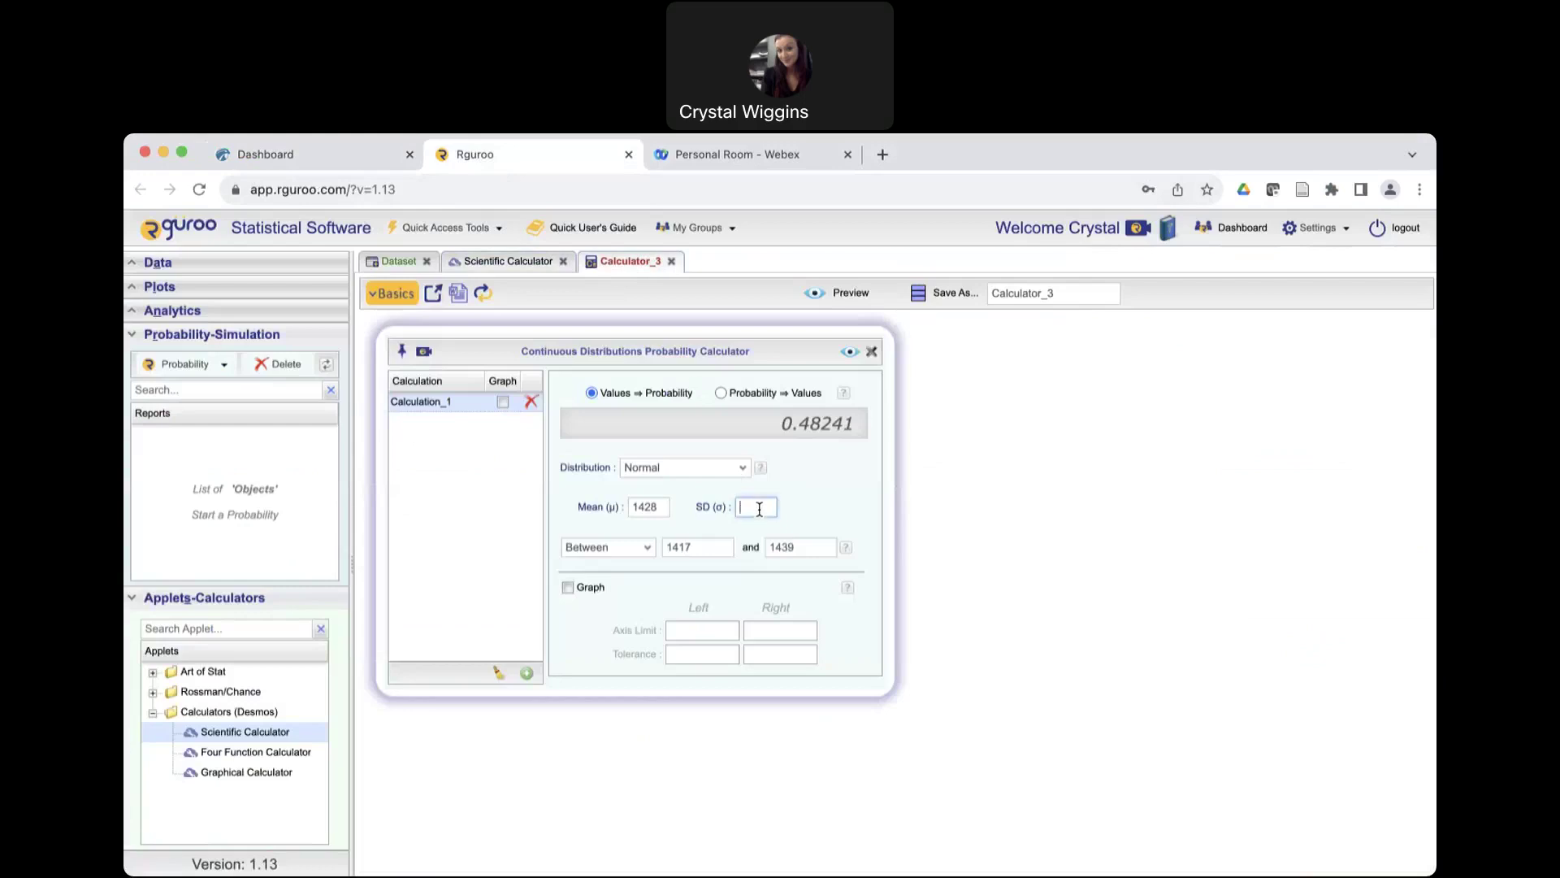
pyautogui.hotkey('ctrl', 'v')
pyautogui.press('Home')
# Set the normal calculator's mean (μ) to 141.
pyautogui.click(345, 157)
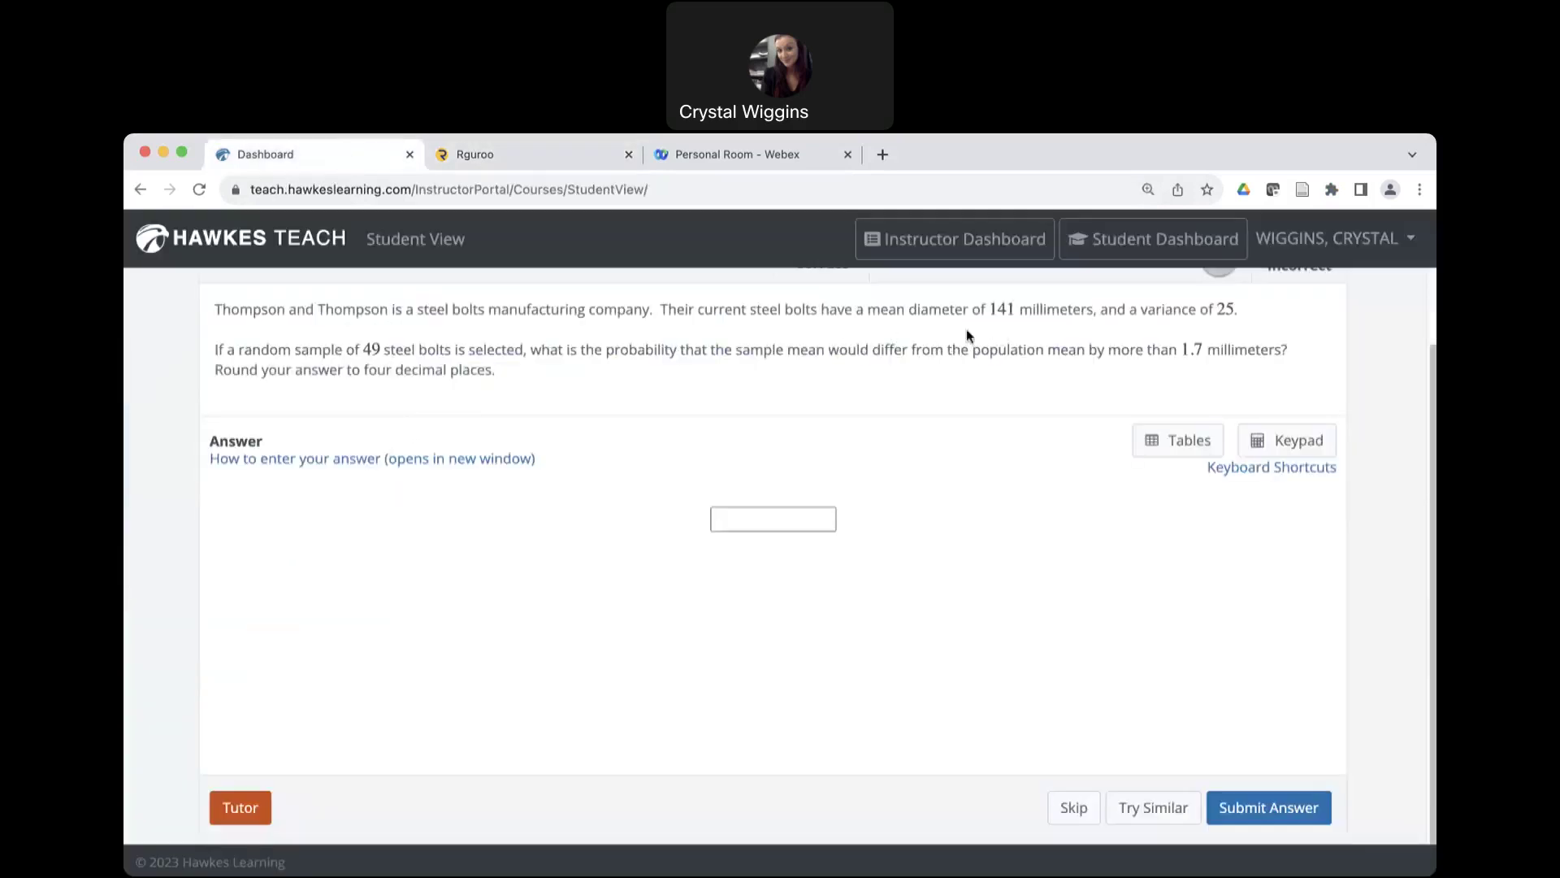
pyautogui.click(485, 154)
pyautogui.click(660, 507)
pyautogui.write('1417')
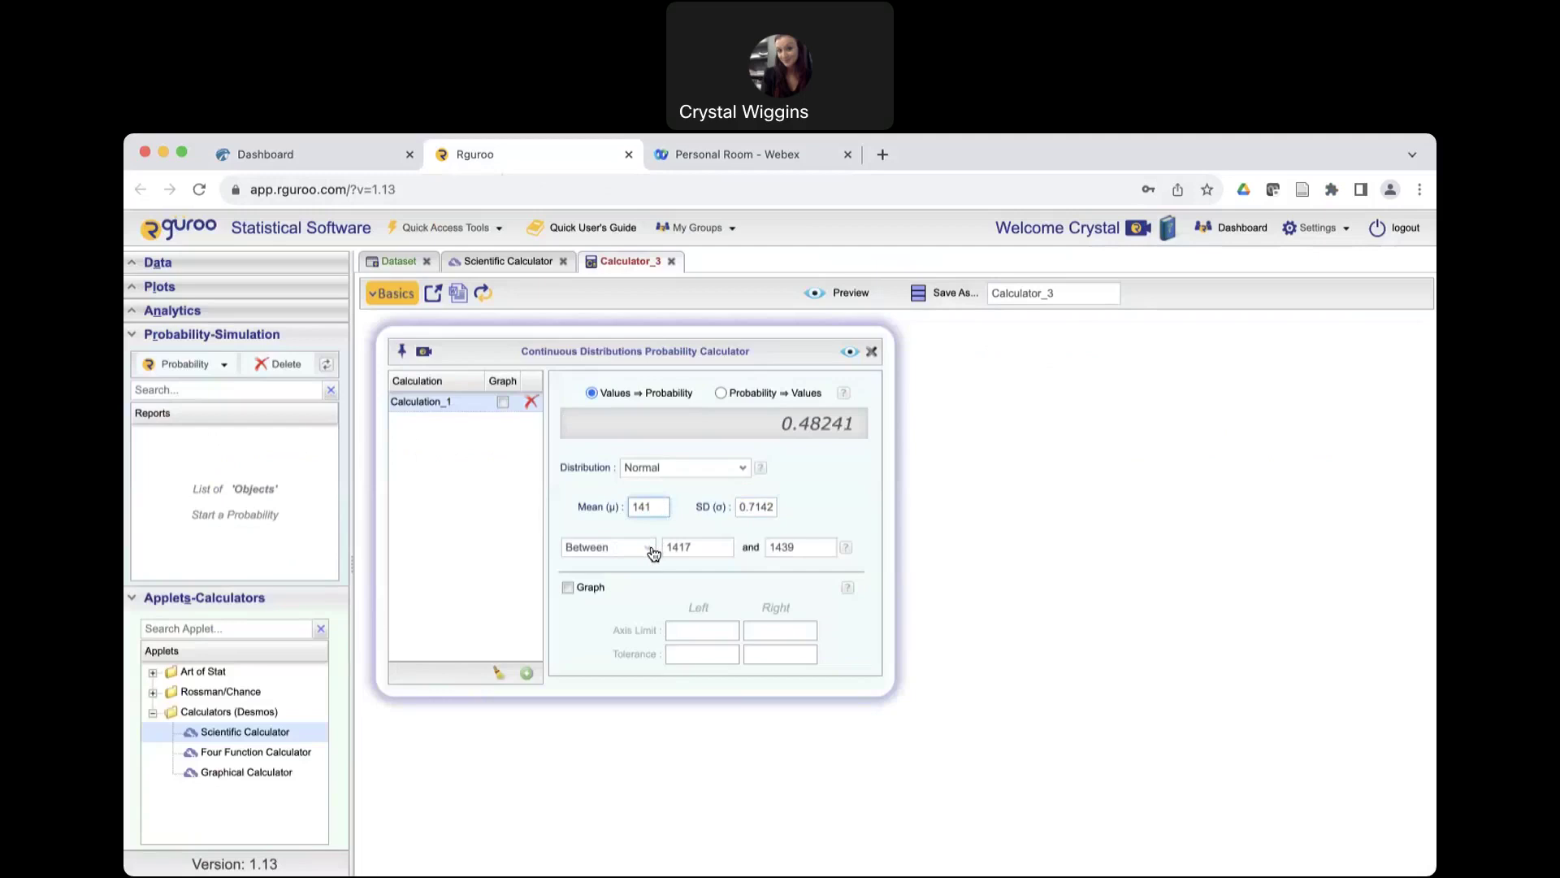
# Change the probability region from Between to Outside.
pyautogui.click(650, 548)
pyautogui.click(606, 611)
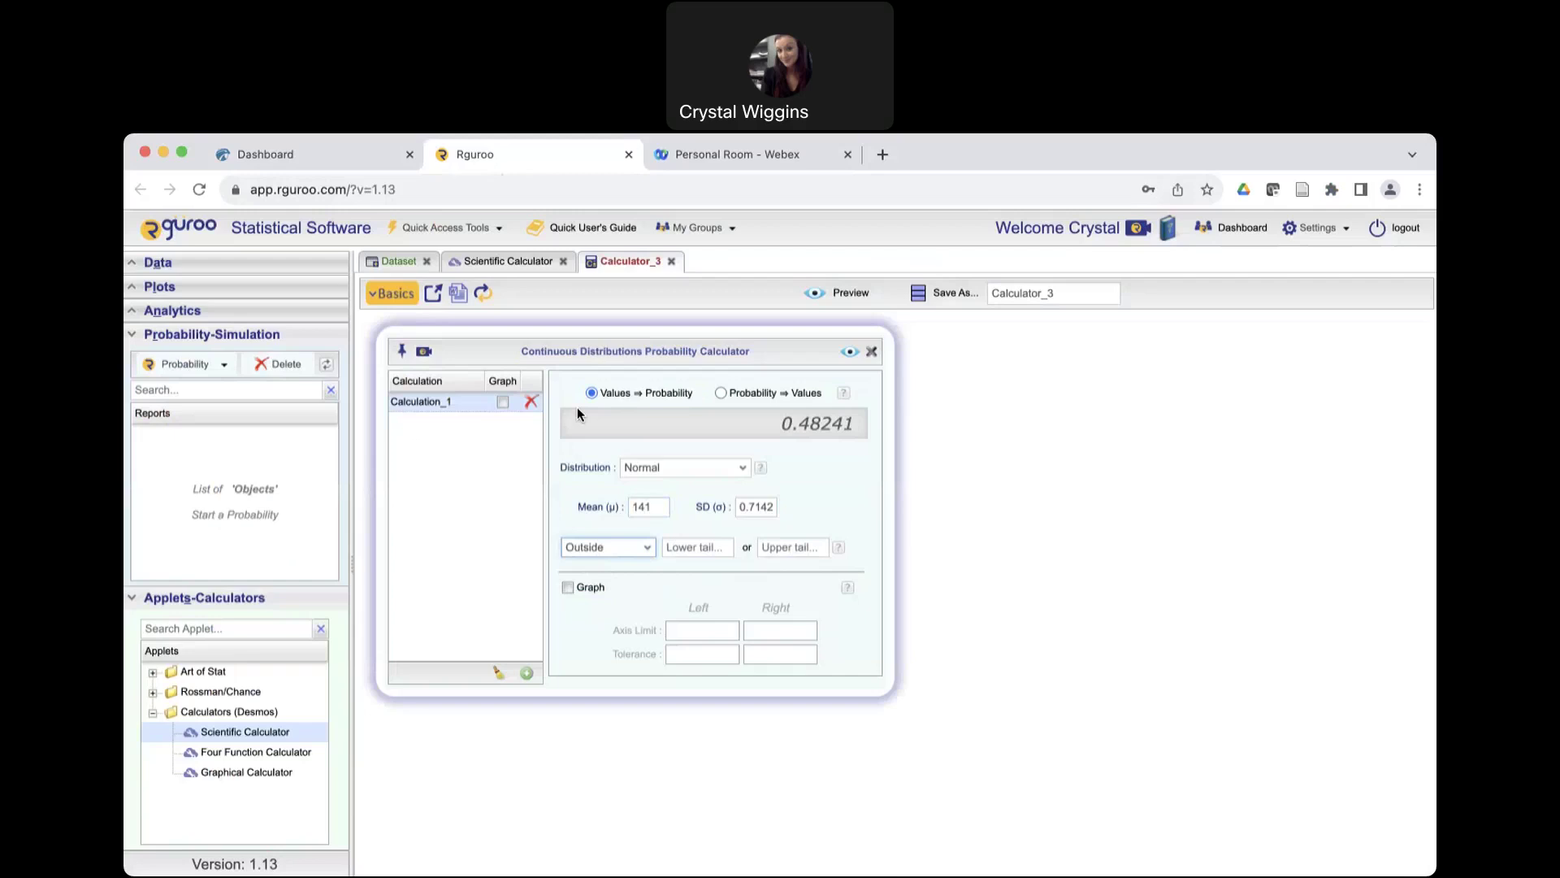
pyautogui.click(305, 154)
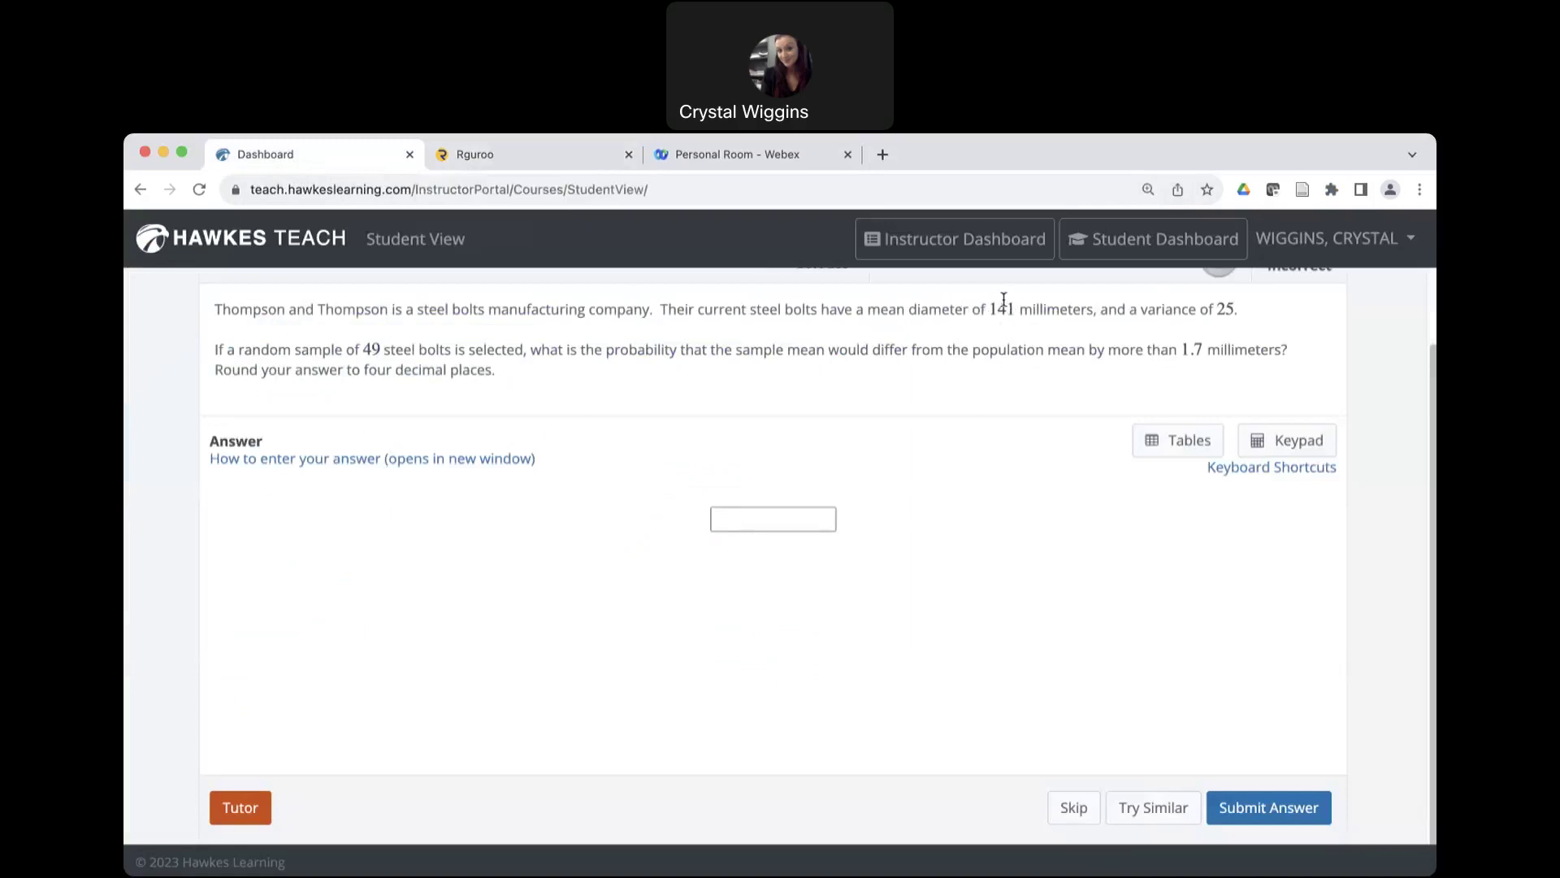
# Calculate 141 − 1.7 and enter 139.3 as Calculator_3's lower tail bound.
pyautogui.click(520, 155)
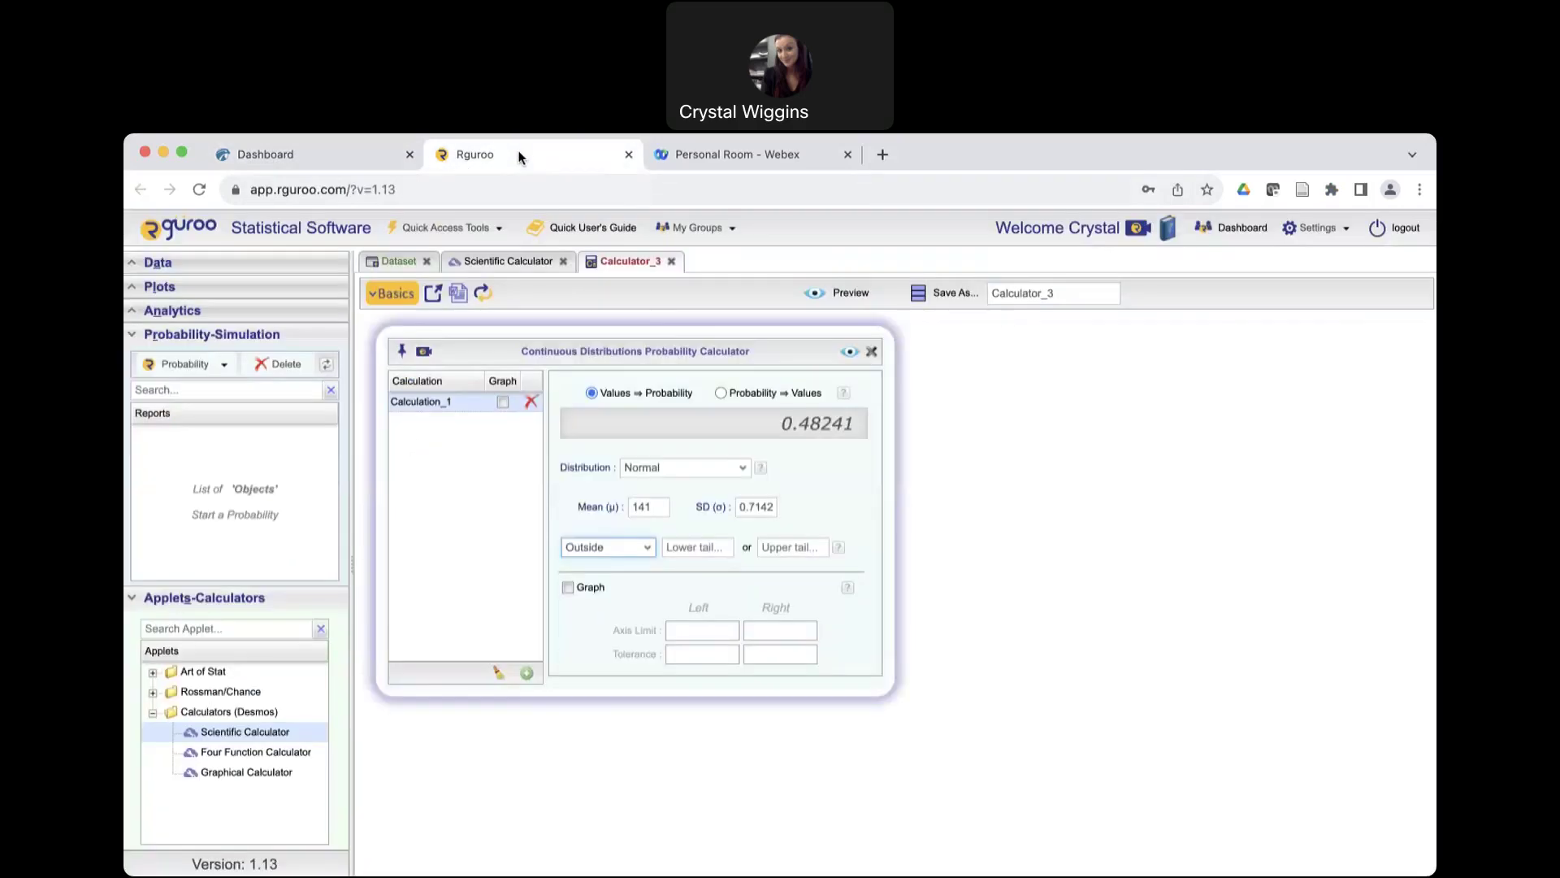
pyautogui.click(508, 261)
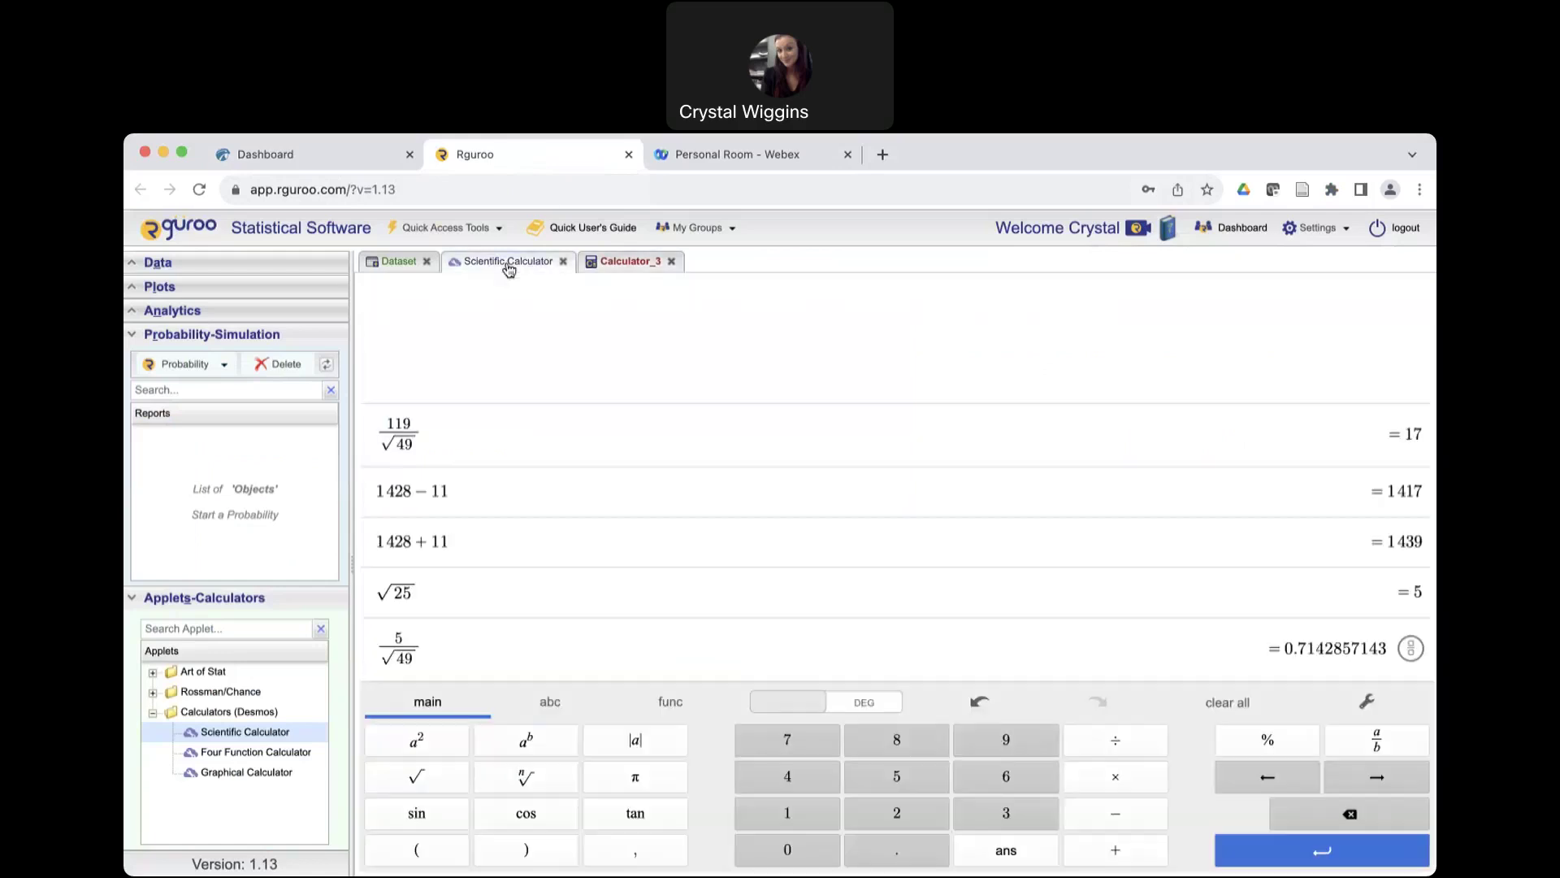
pyautogui.click(555, 656)
pyautogui.press('Return')
pyautogui.write('141')
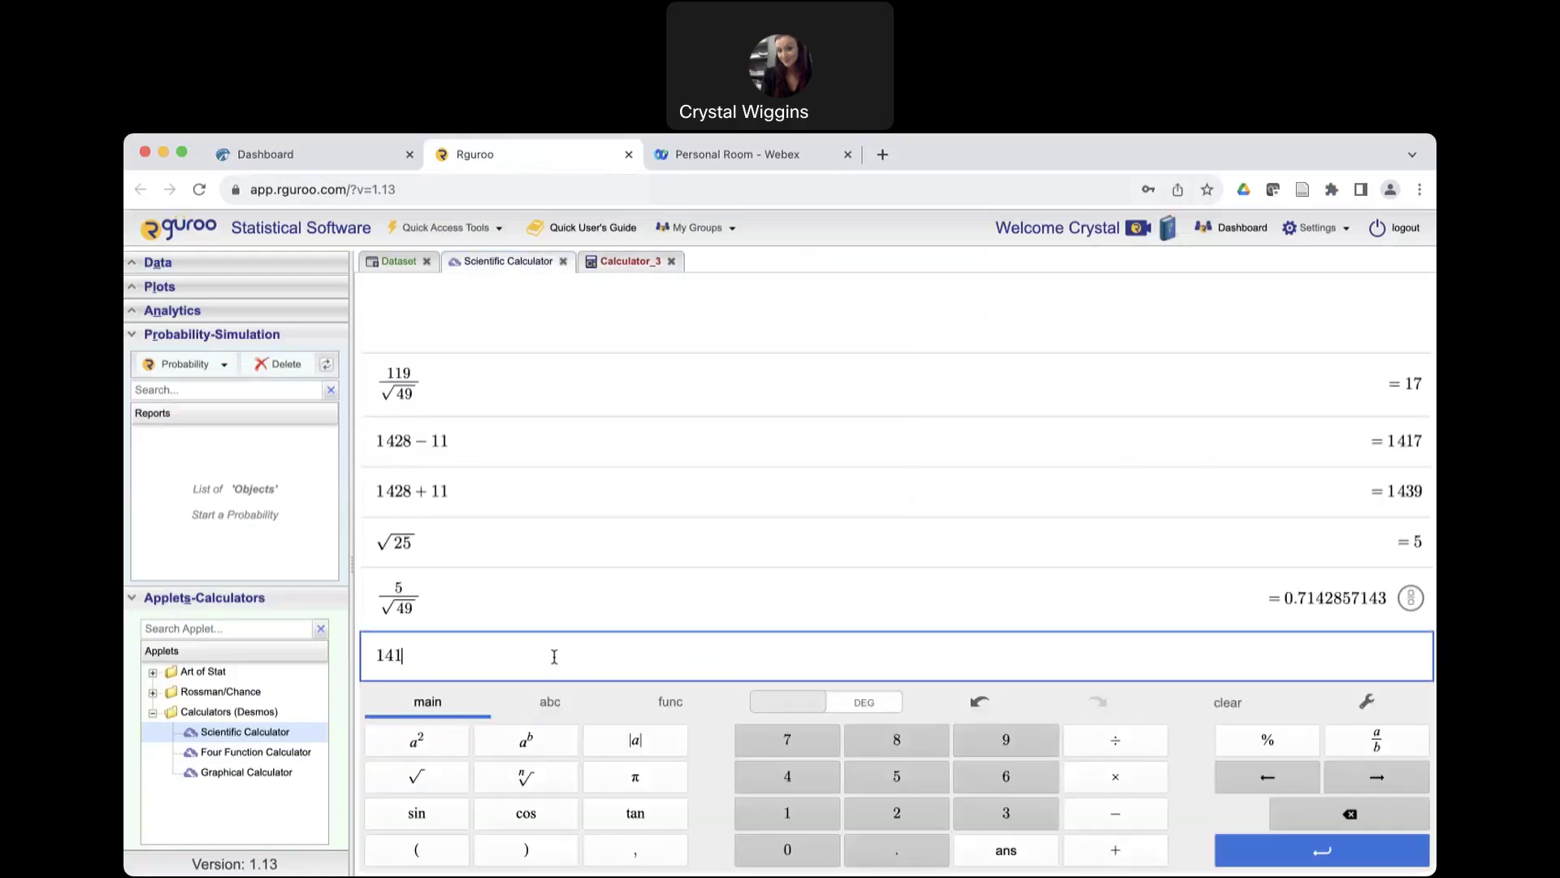
pyautogui.write('-1.7')
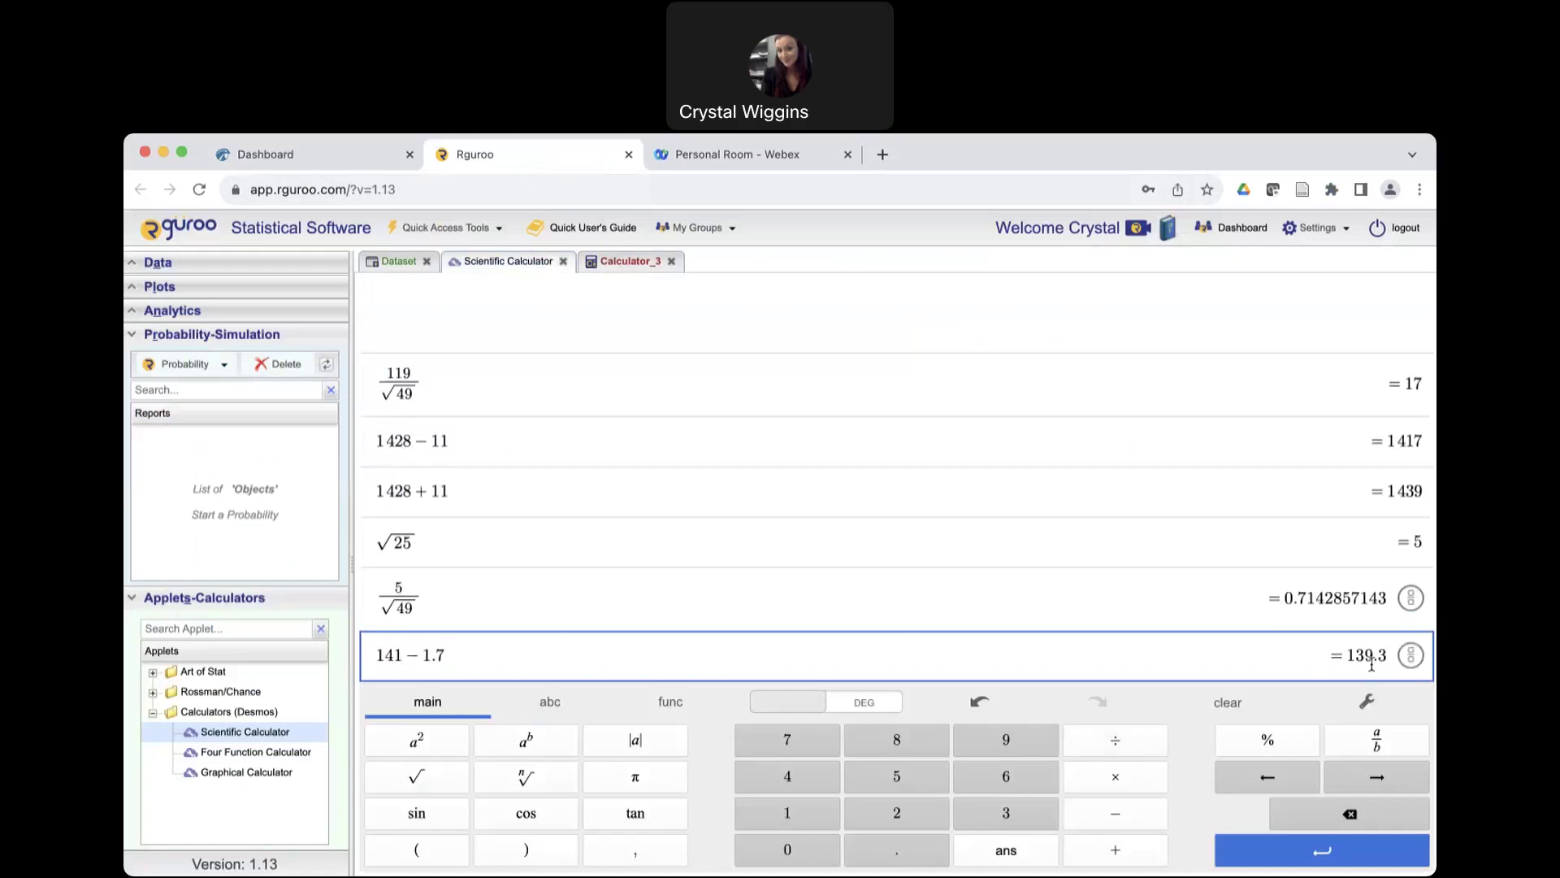
pyautogui.click(621, 265)
pyautogui.click(683, 550)
pyautogui.write('139.3')
# Calculate 141 + 1.7 and enter 142.7 as the upper tail bound.
pyautogui.click(488, 265)
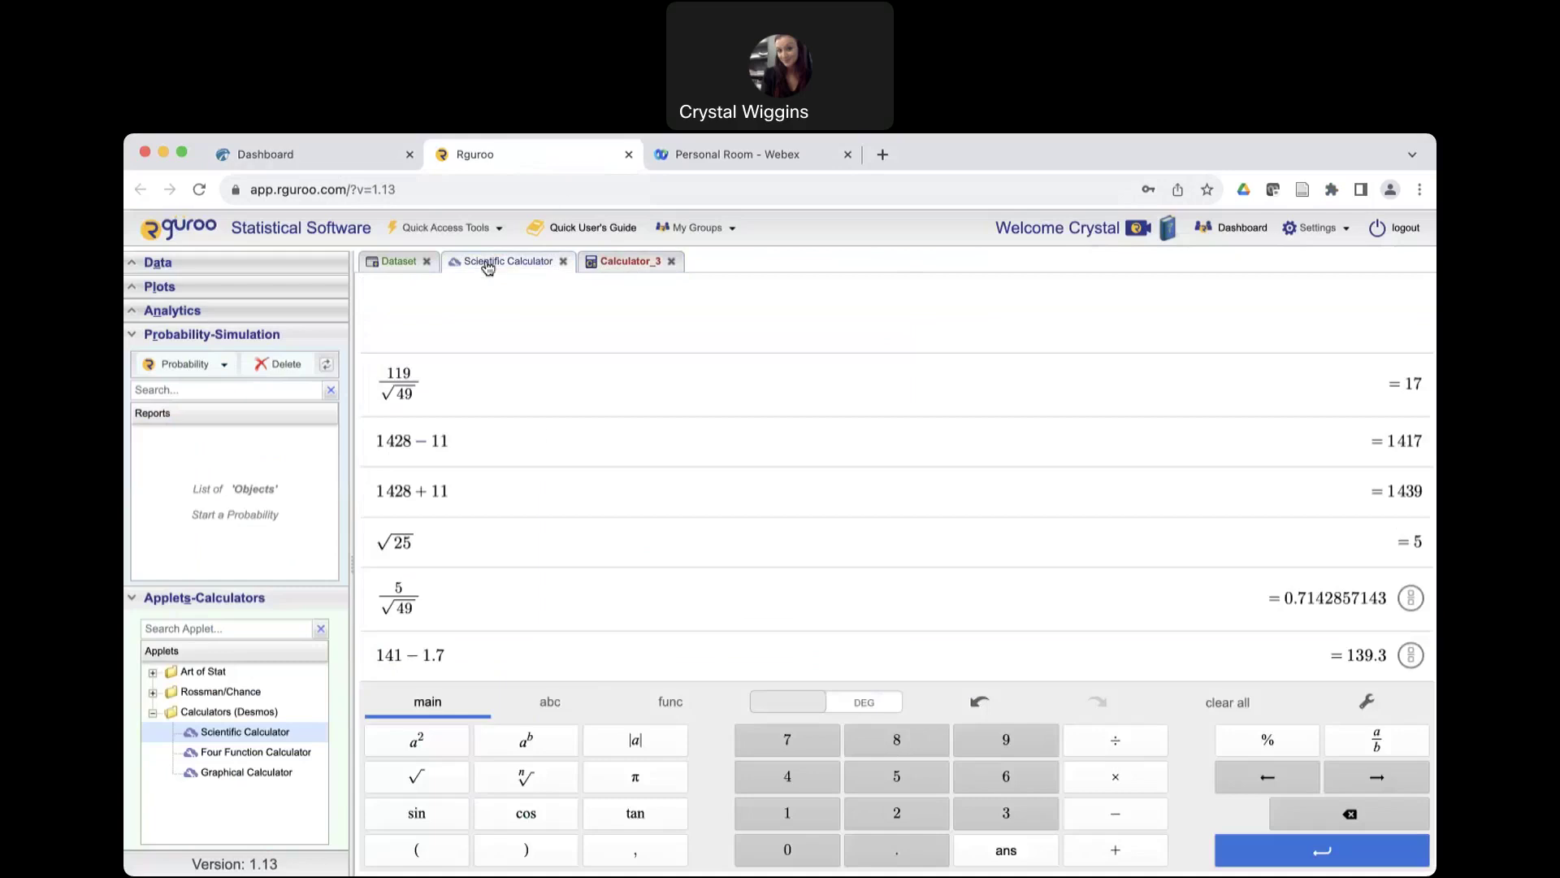
pyautogui.click(546, 657)
pyautogui.press('Return')
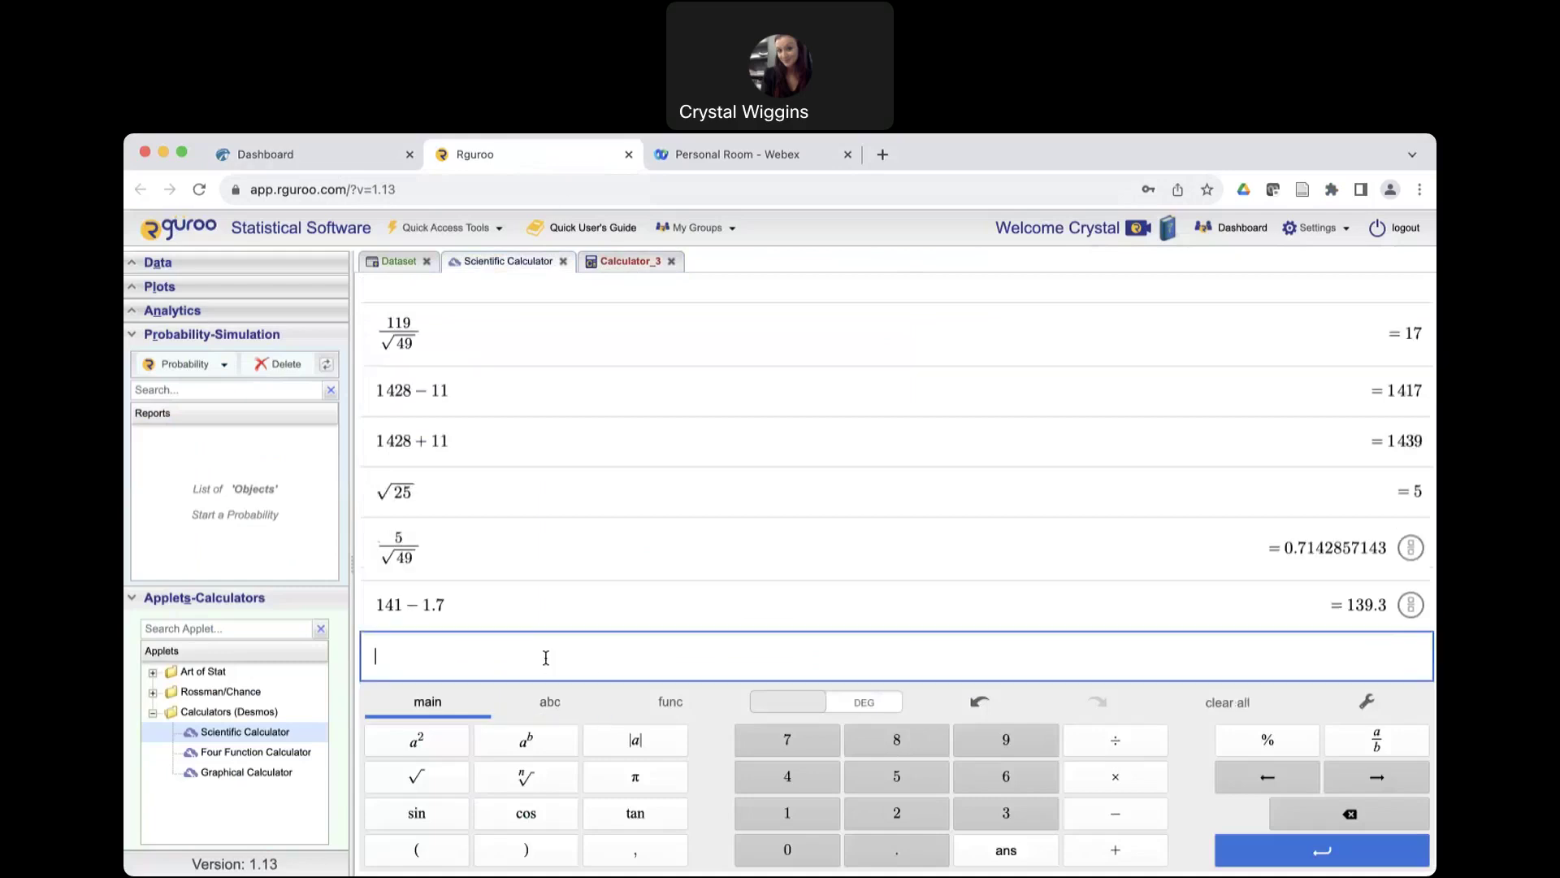
pyautogui.write('141 + 1.7')
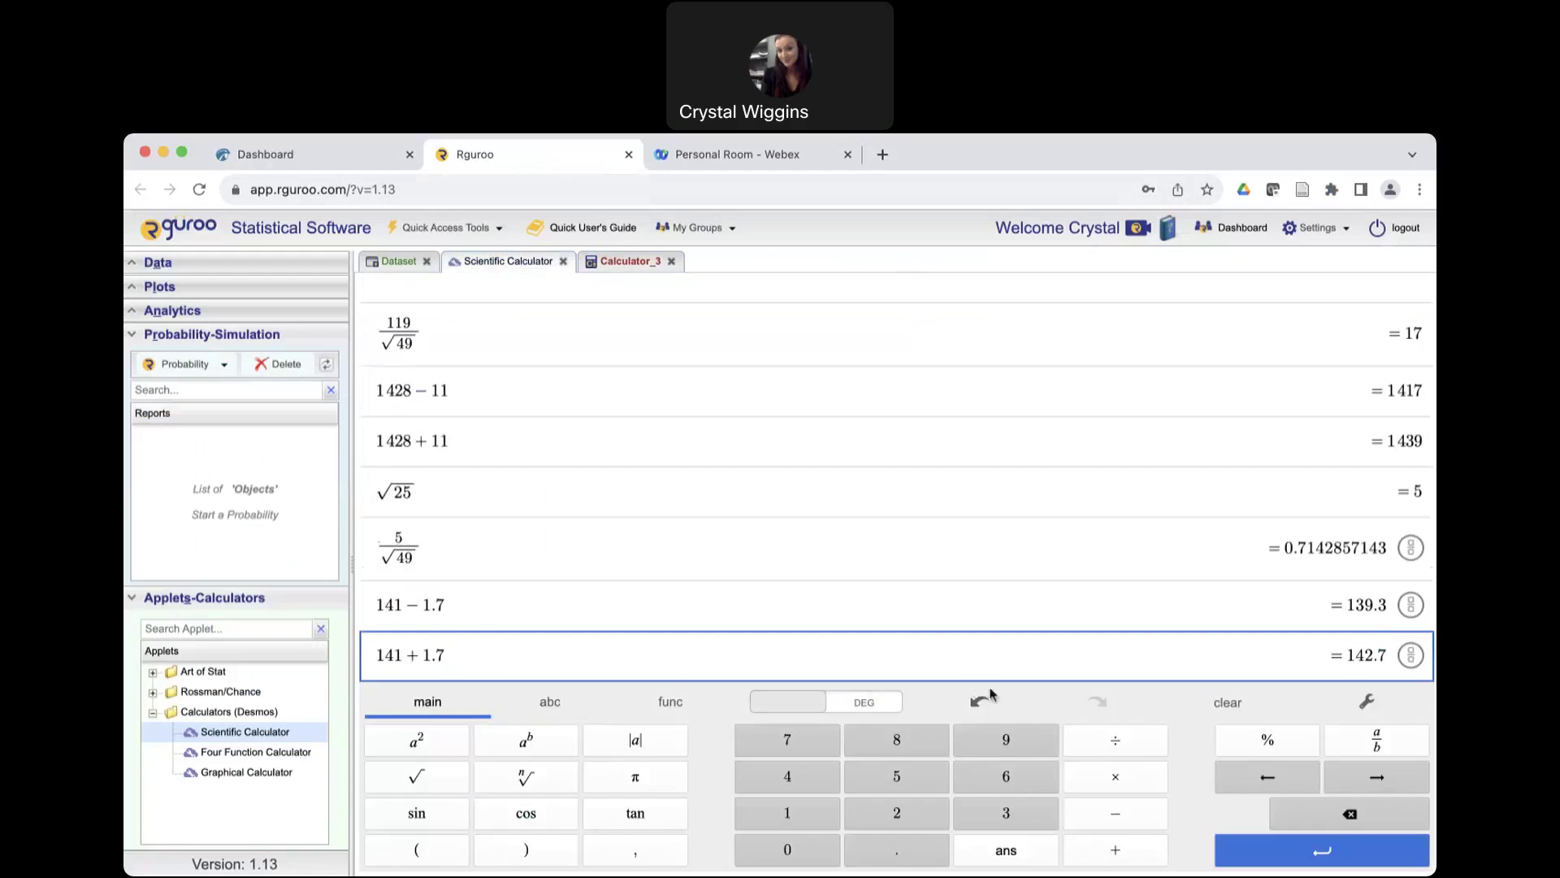
pyautogui.click(629, 264)
pyautogui.click(782, 546)
pyautogui.write('142.7')
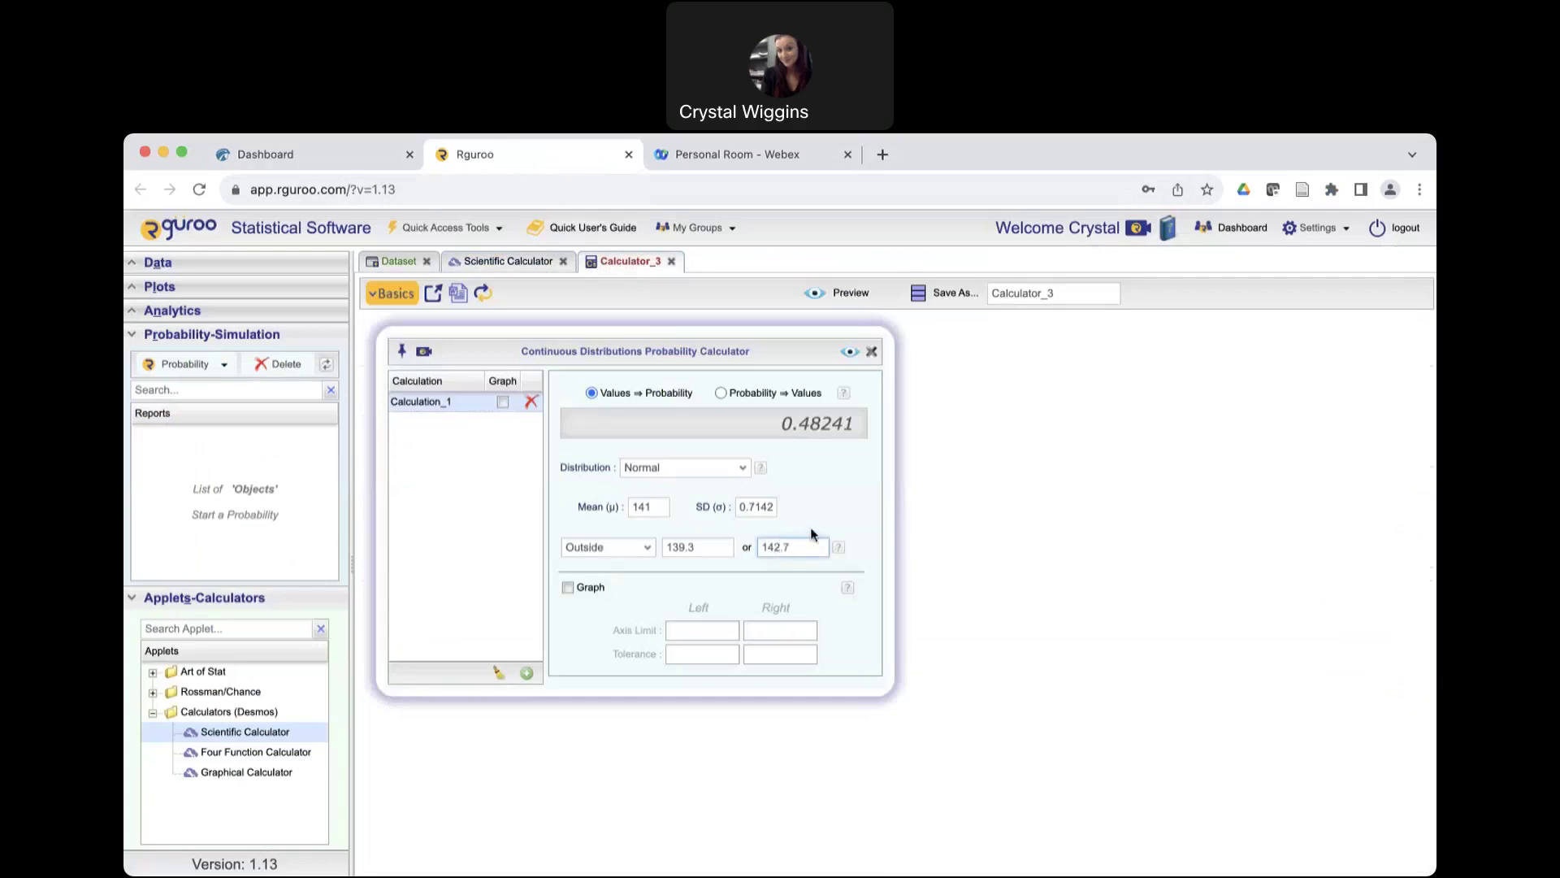
# Compute the probability outside 139.3 to 142.7 as 0.017313, then return to the Hawkes question.
pyautogui.click(330, 151)
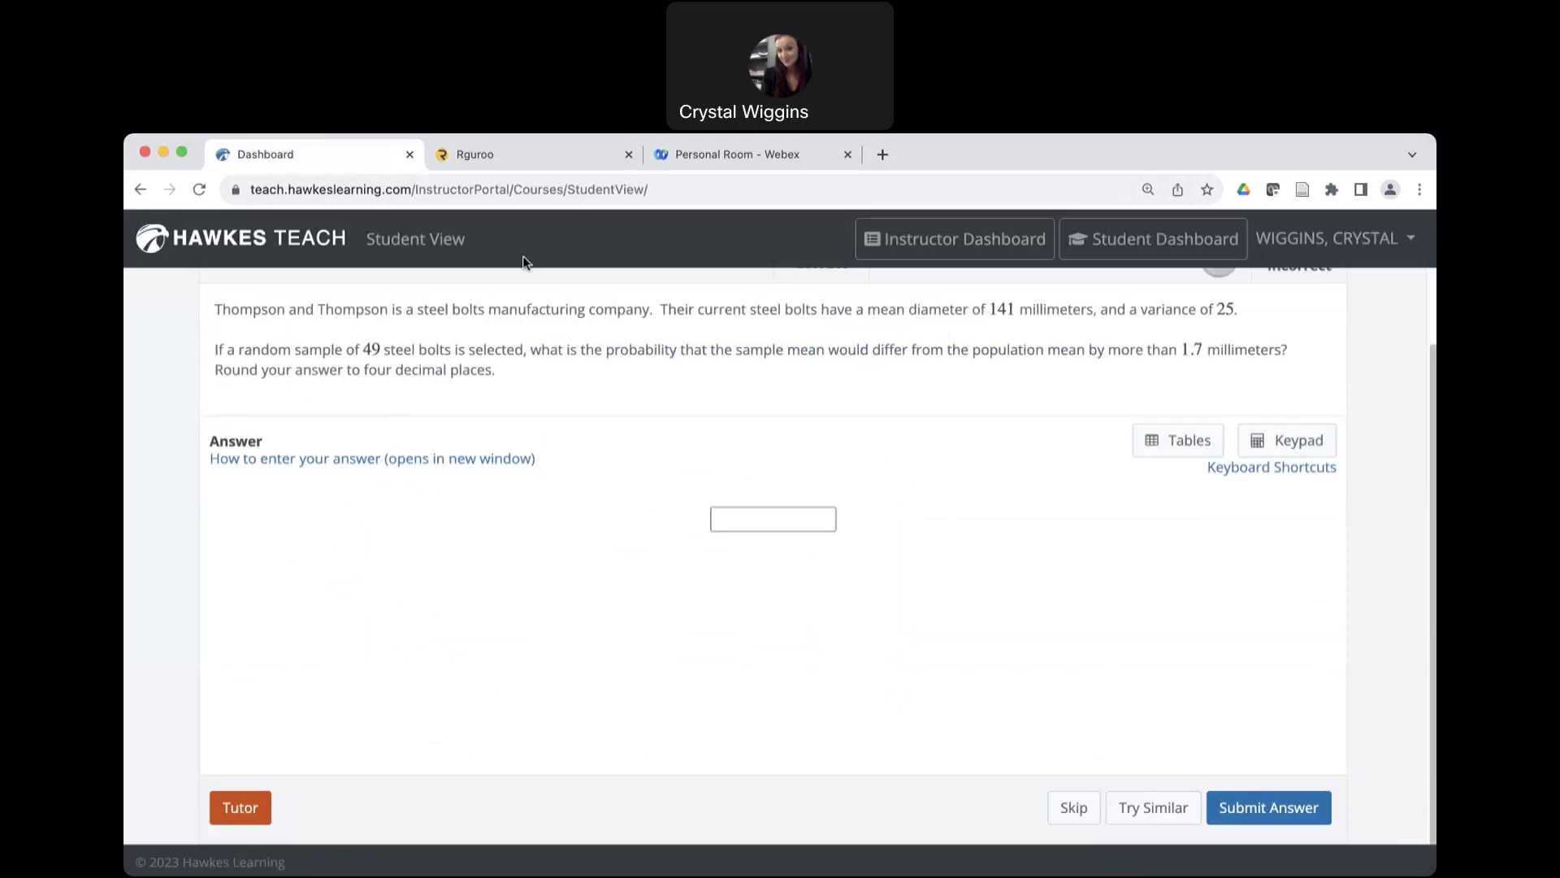
pyautogui.click(507, 158)
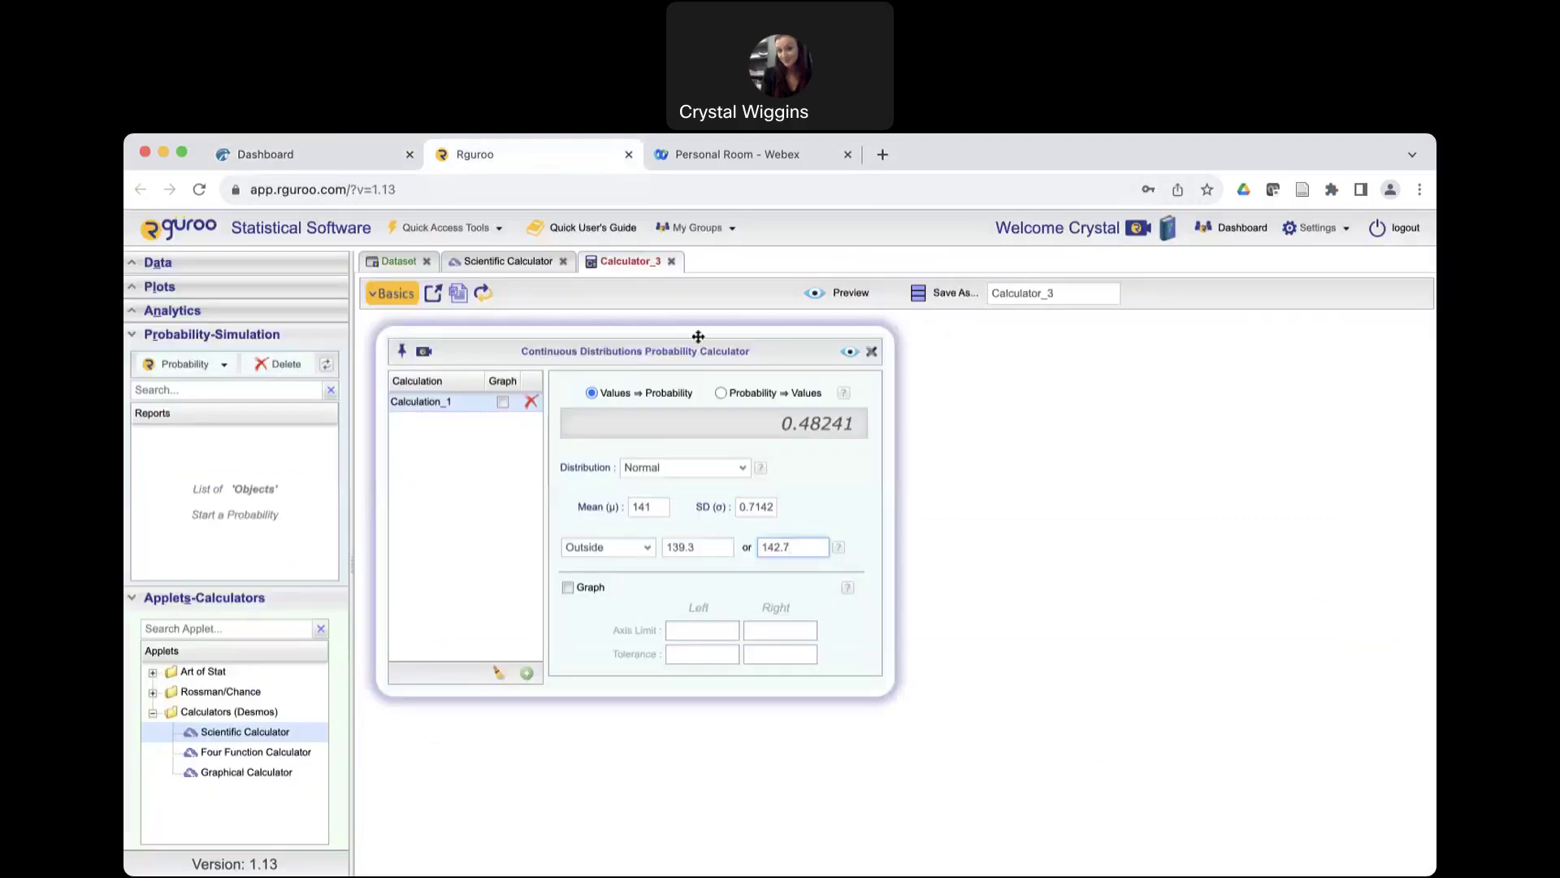
pyautogui.click(849, 351)
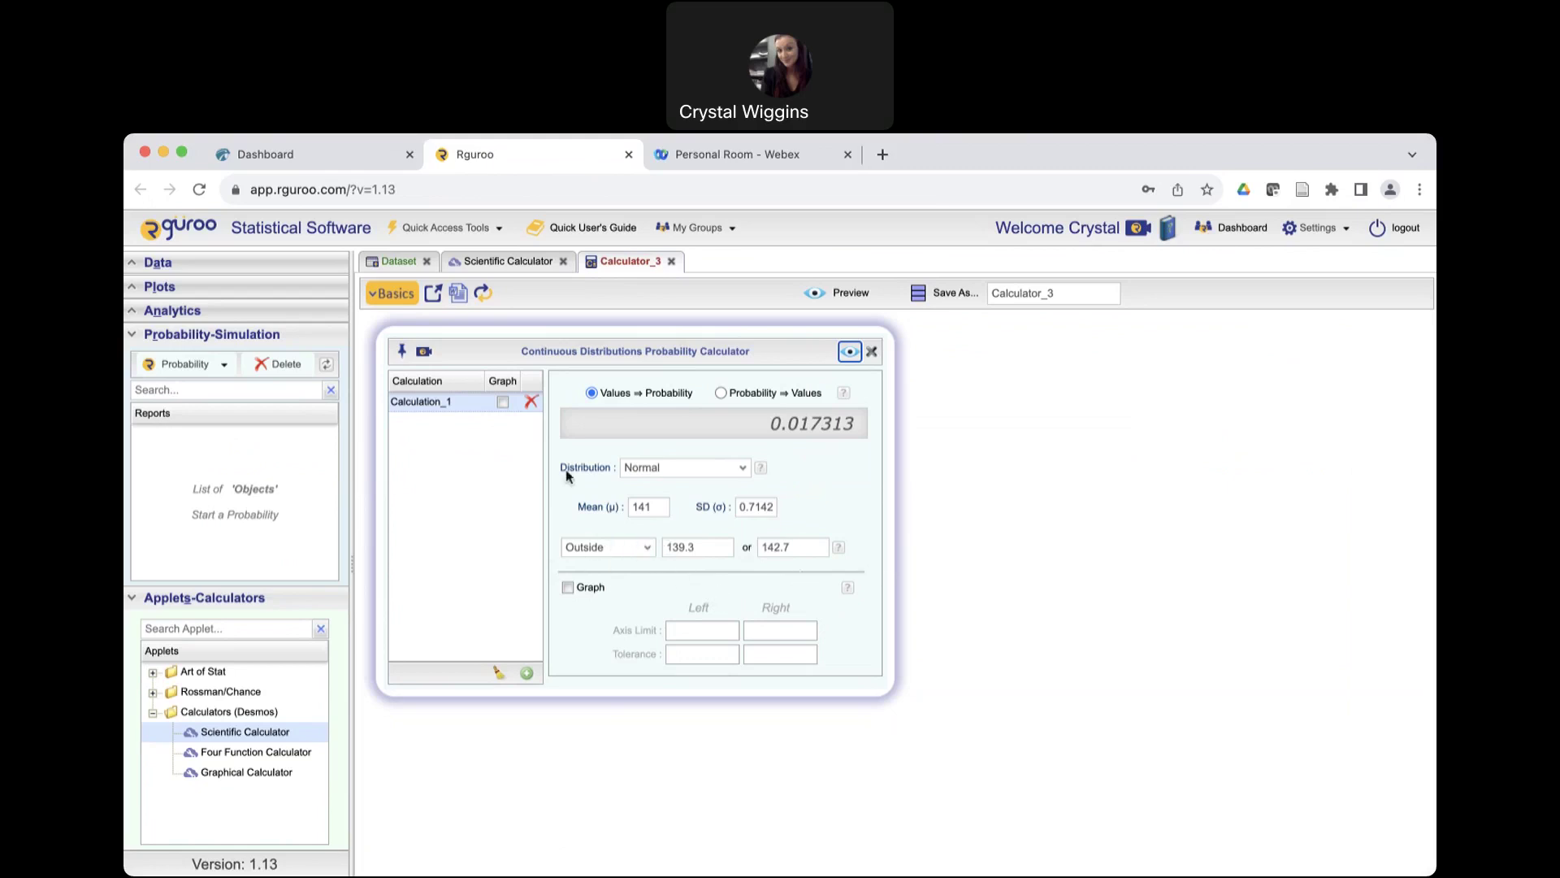
pyautogui.click(312, 156)
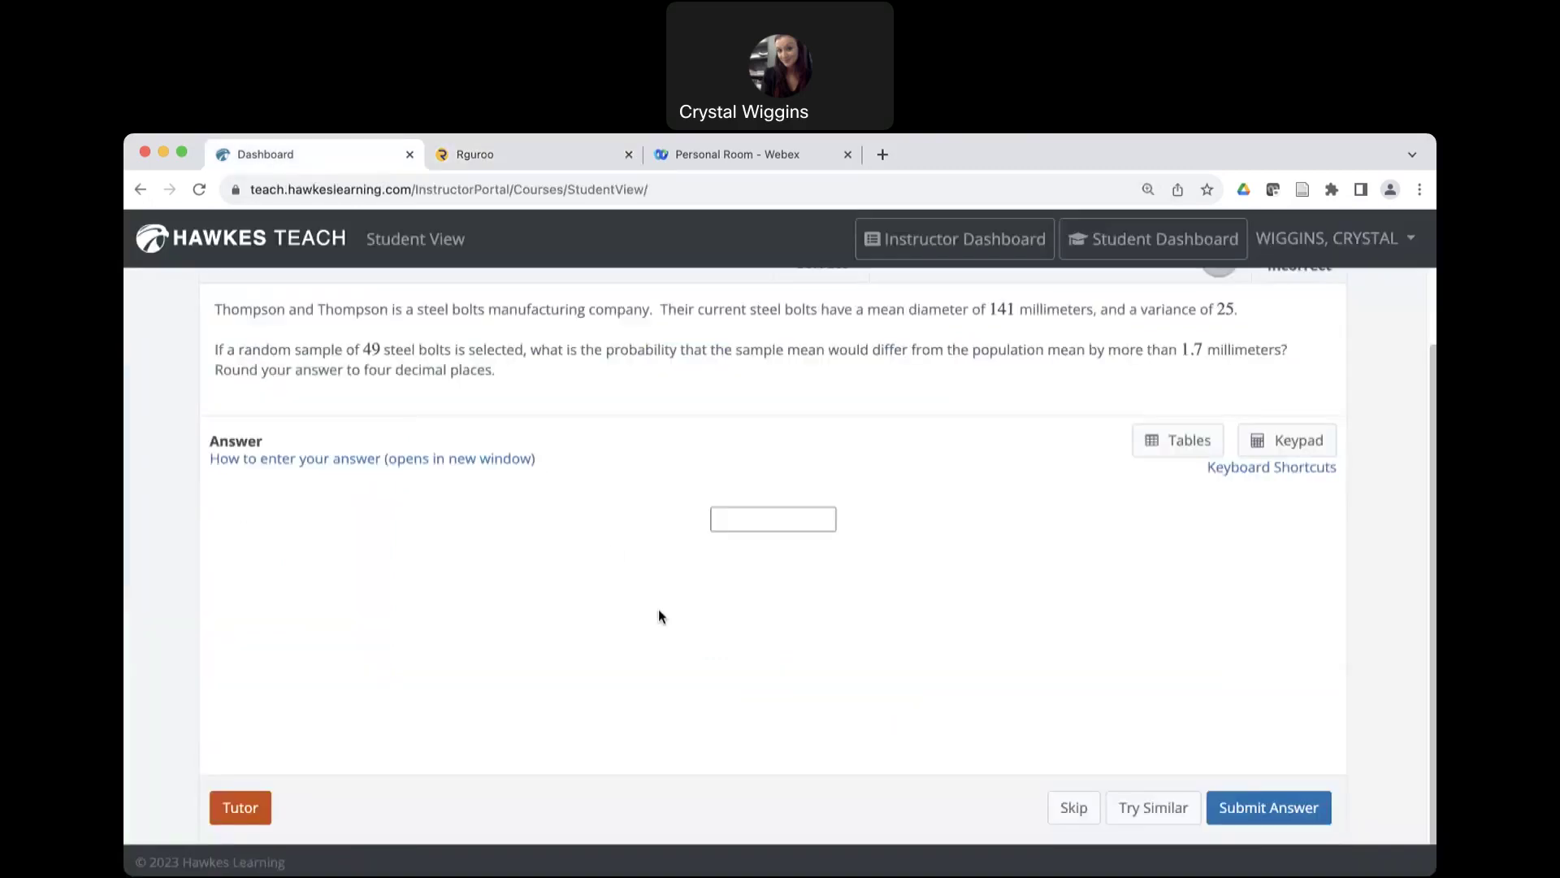